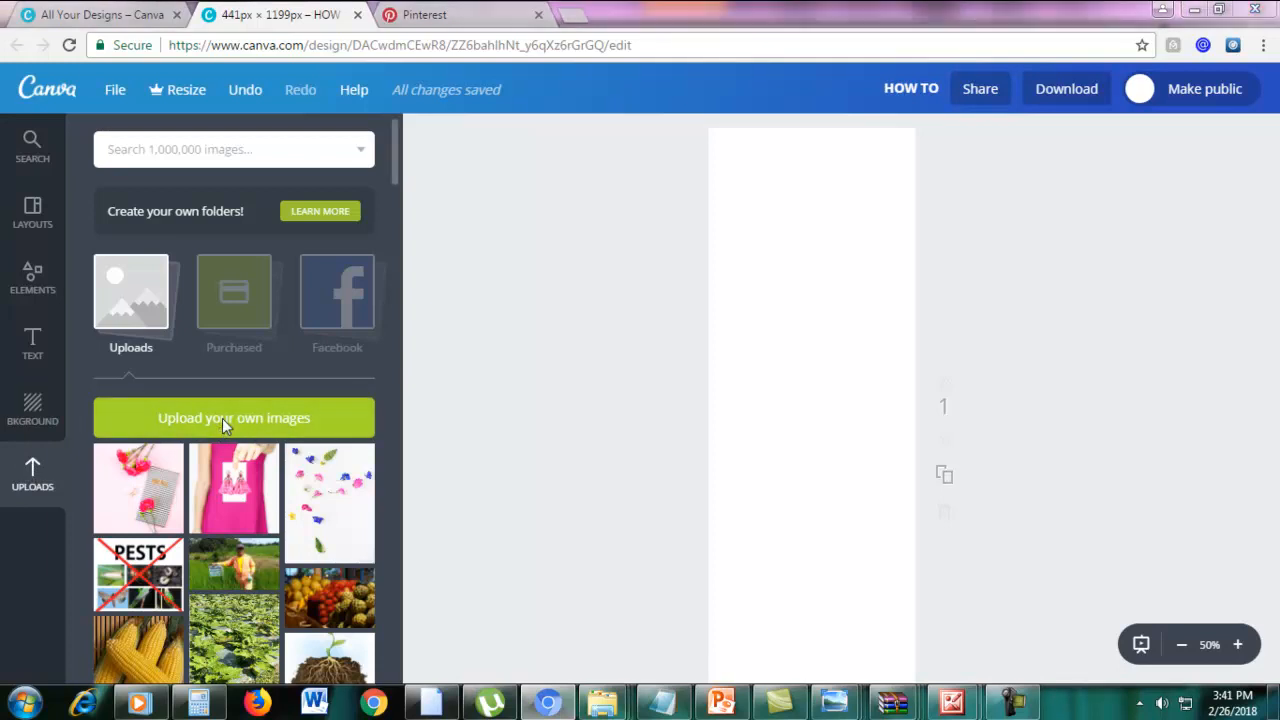
Step: Look through the STOCK PHOTOS folder for the pink photo of carnations and a striped notebook
left_click(223, 422)
left_click_drag(1268, 197, 1268, 262)
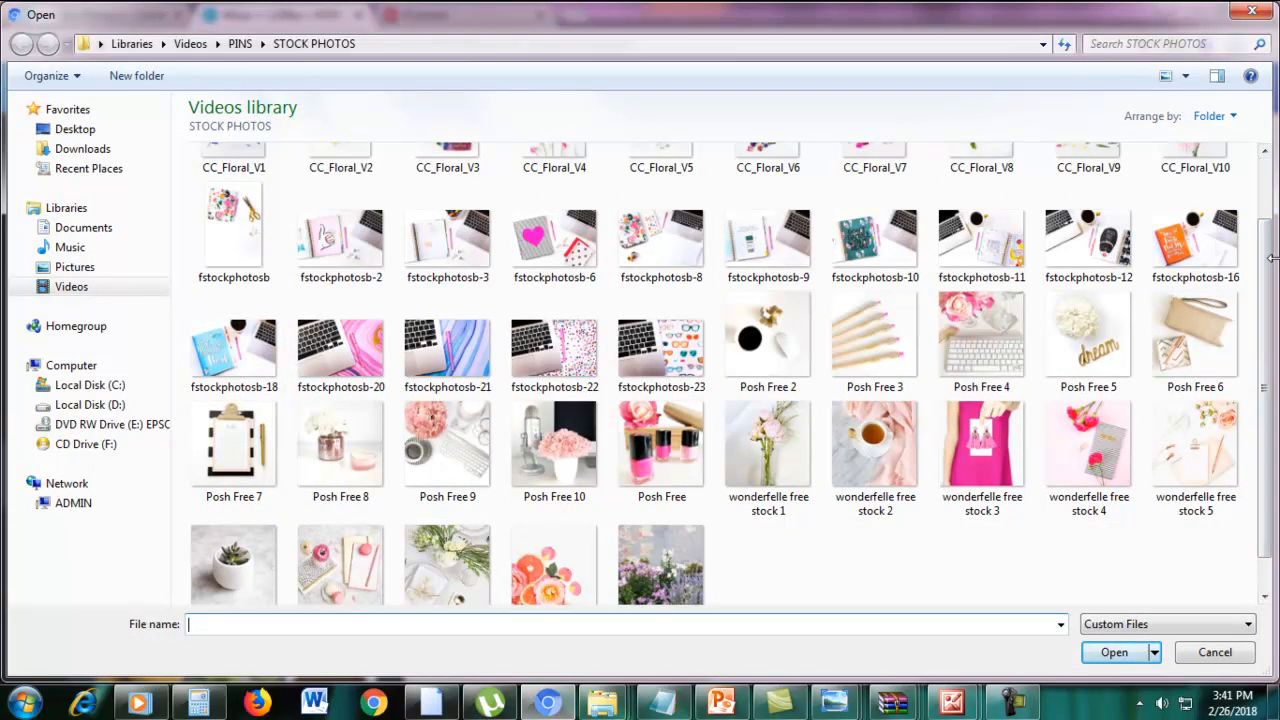
double_click(1082, 440)
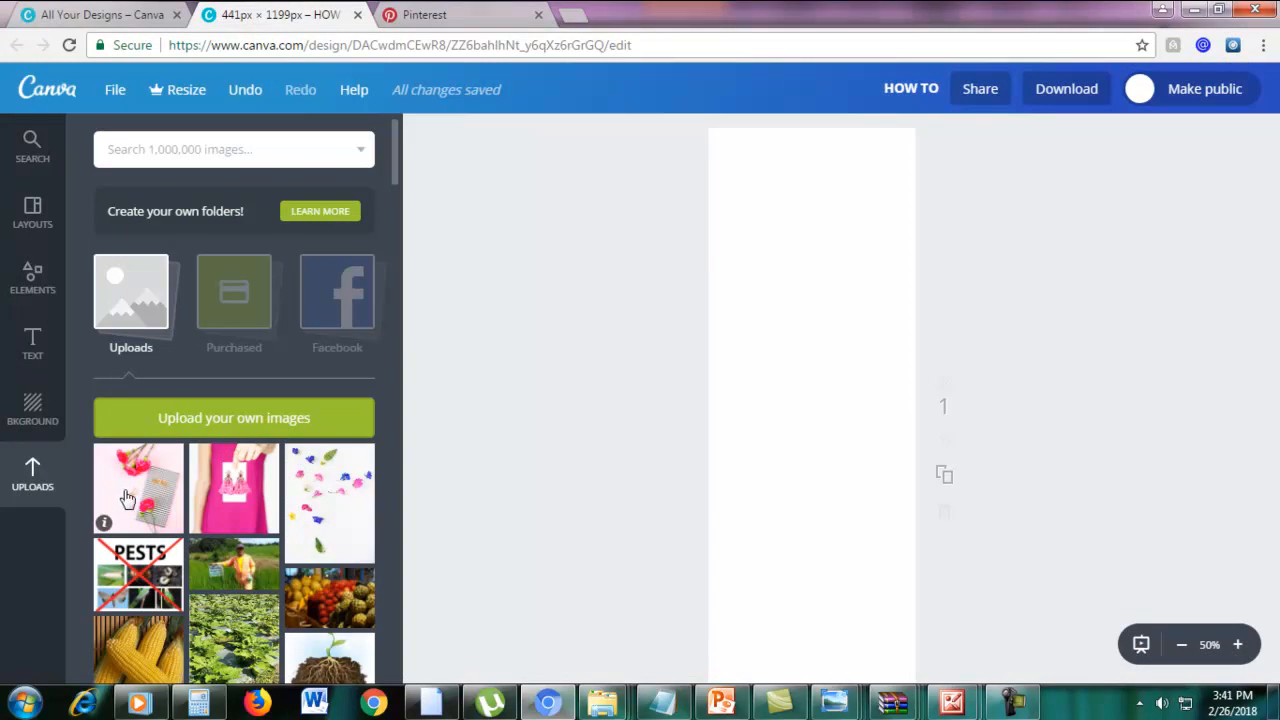
Step: Place the uploaded pink photo of carnations and a striped notebook on the blank page
left_click_drag(127, 498, 817, 480)
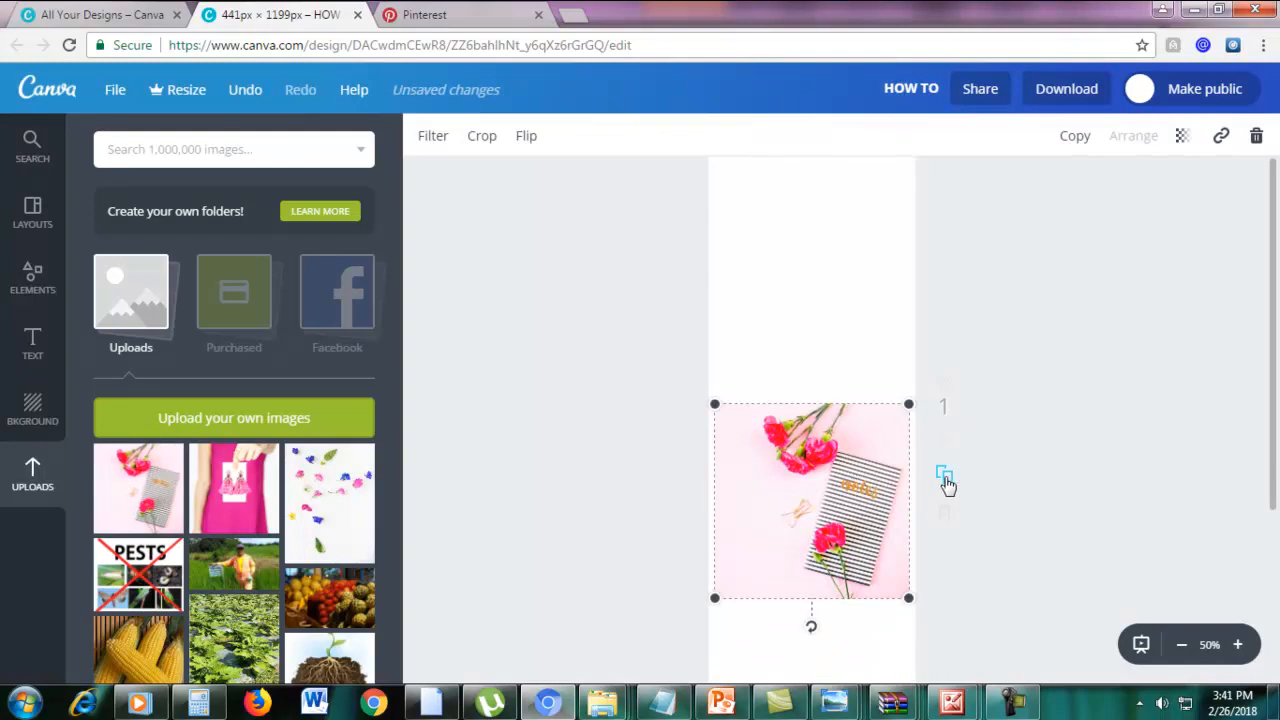
scroll(946, 484, "down", 1)
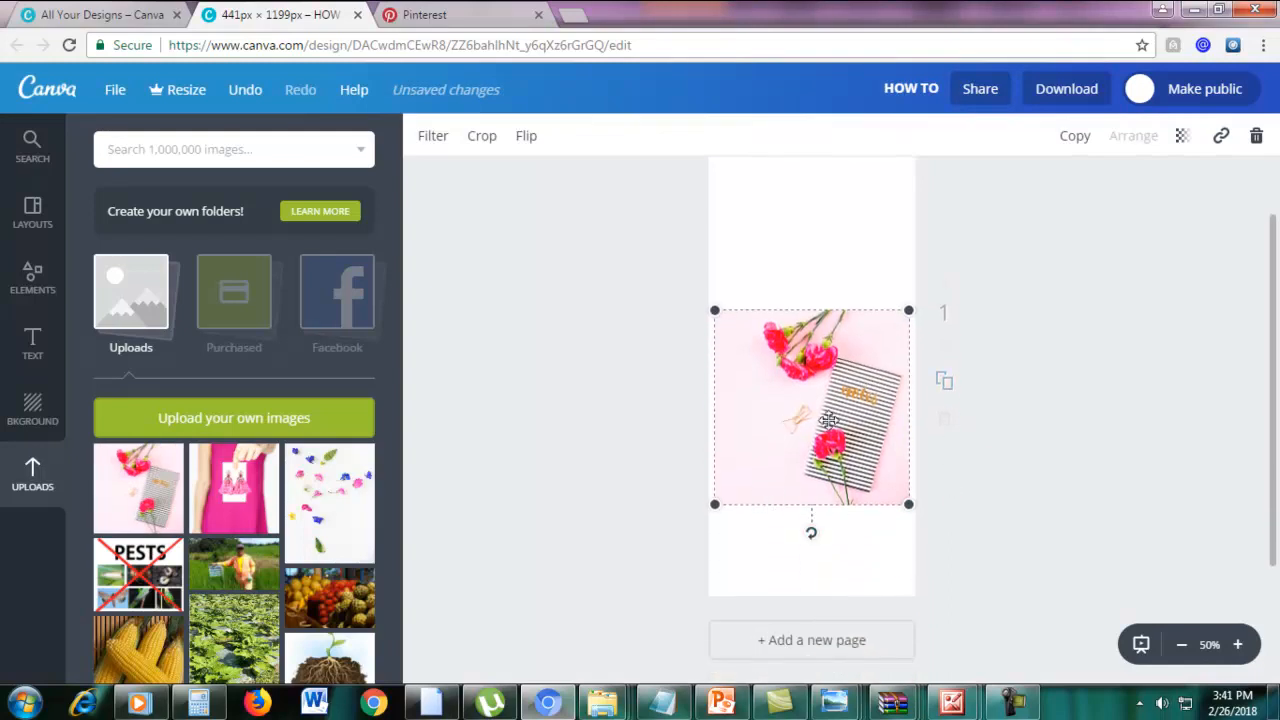
scroll(850, 420, "up", 1)
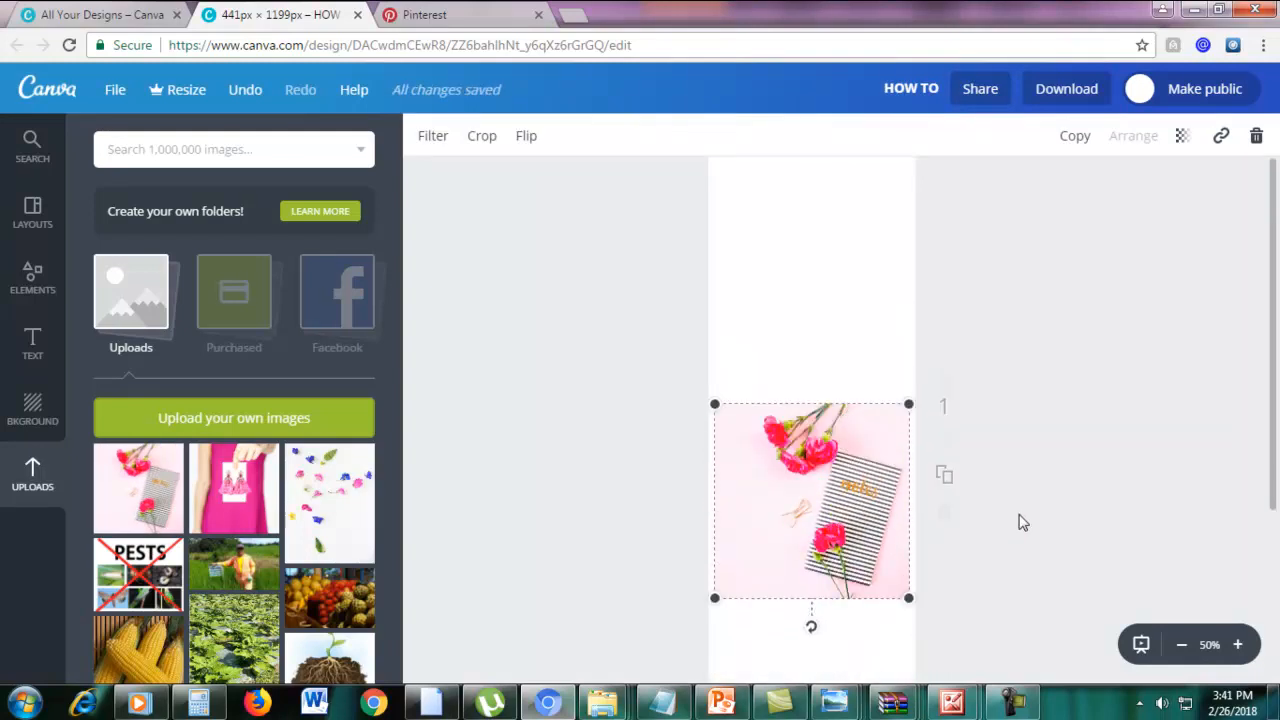
Step: Enlarge the photo until it covers the whole page, with its carnations near the page's top edge
scroll(1022, 522, "down", 1)
left_click(1183, 646)
scroll(1033, 546, "up", 1)
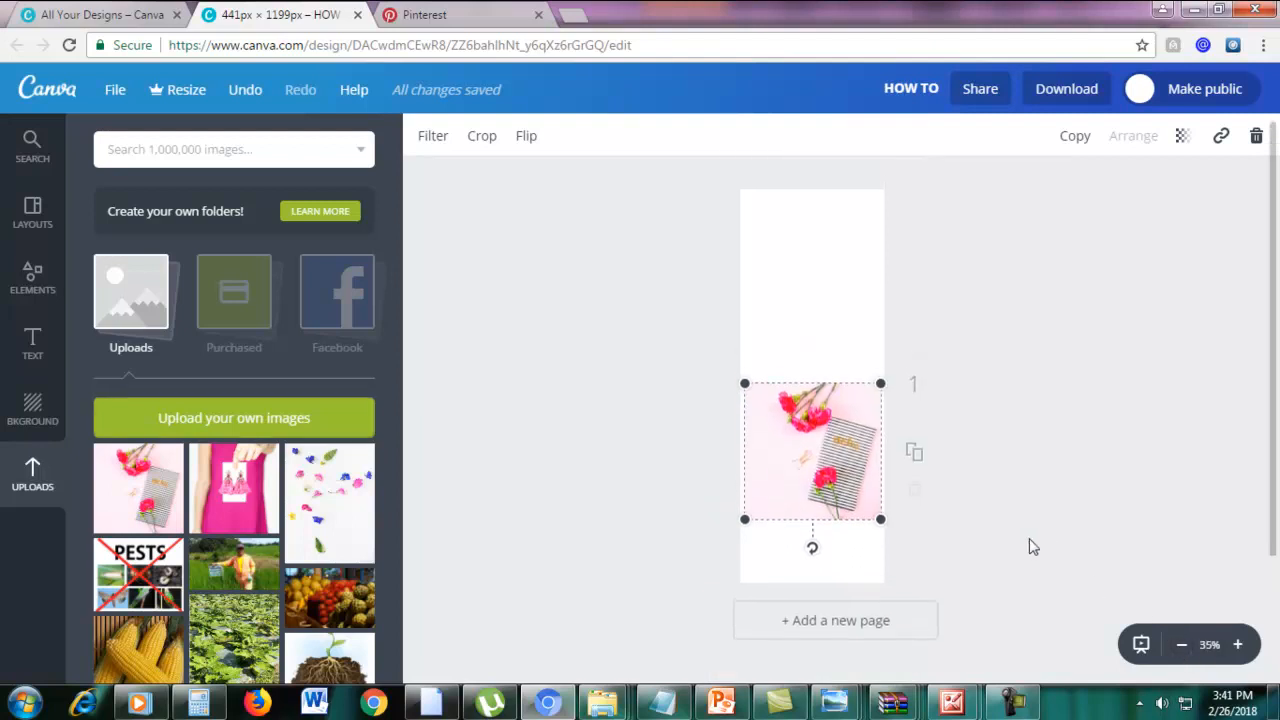
left_click_drag(745, 528, 751, 614)
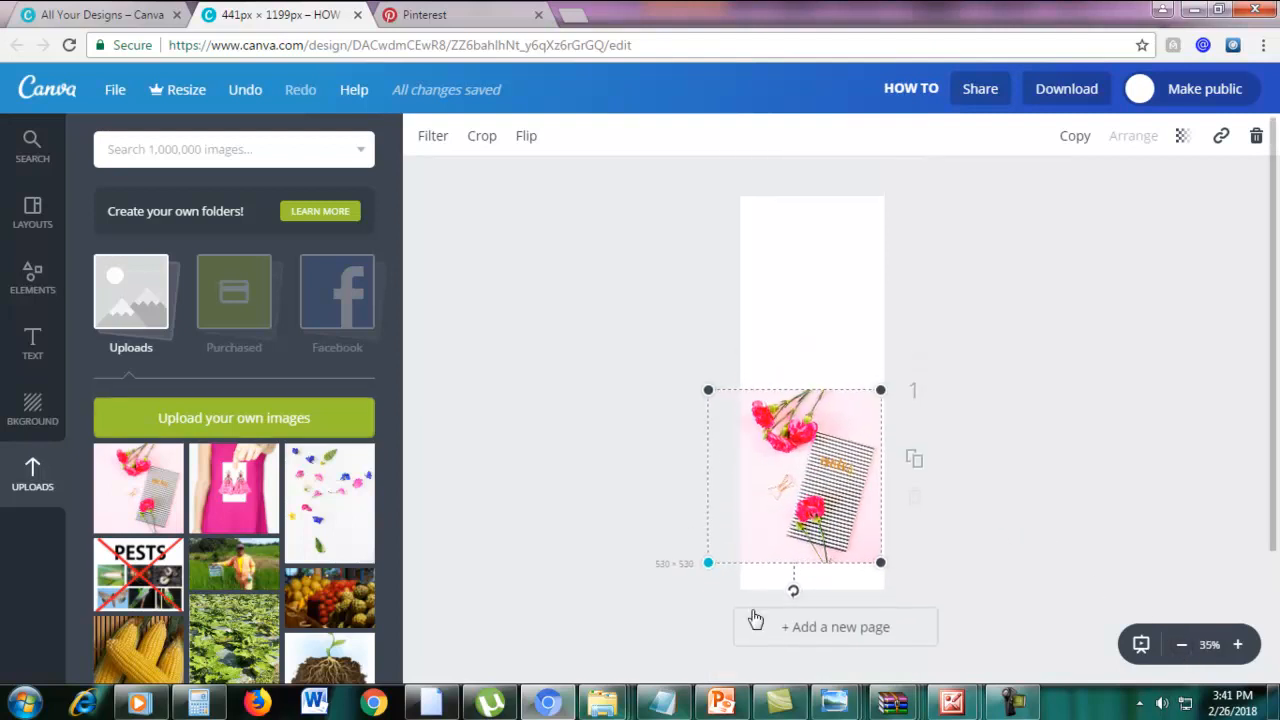
left_click_drag(888, 390, 1072, 176)
left_click_drag(707, 589, 692, 610)
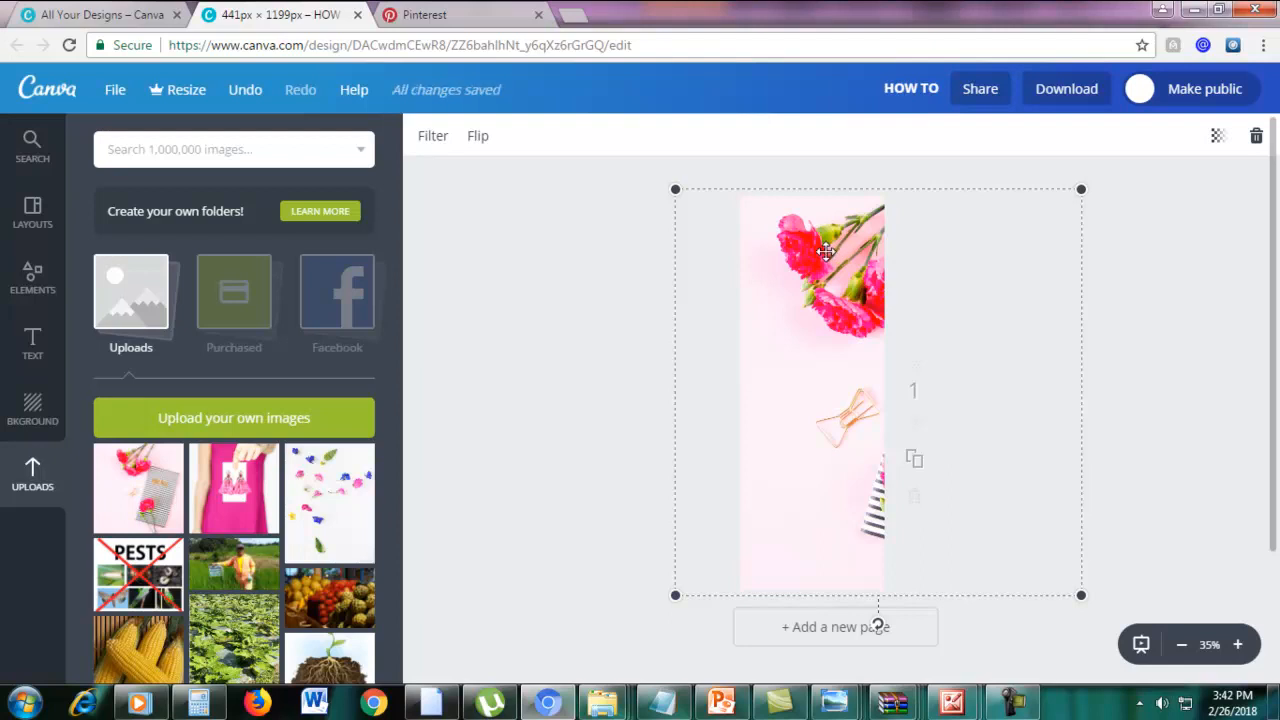
Step: Try the background photo flipped horizontally, and keep it flipped vertically only, with the carnations at the page's lower end
left_click(479, 138)
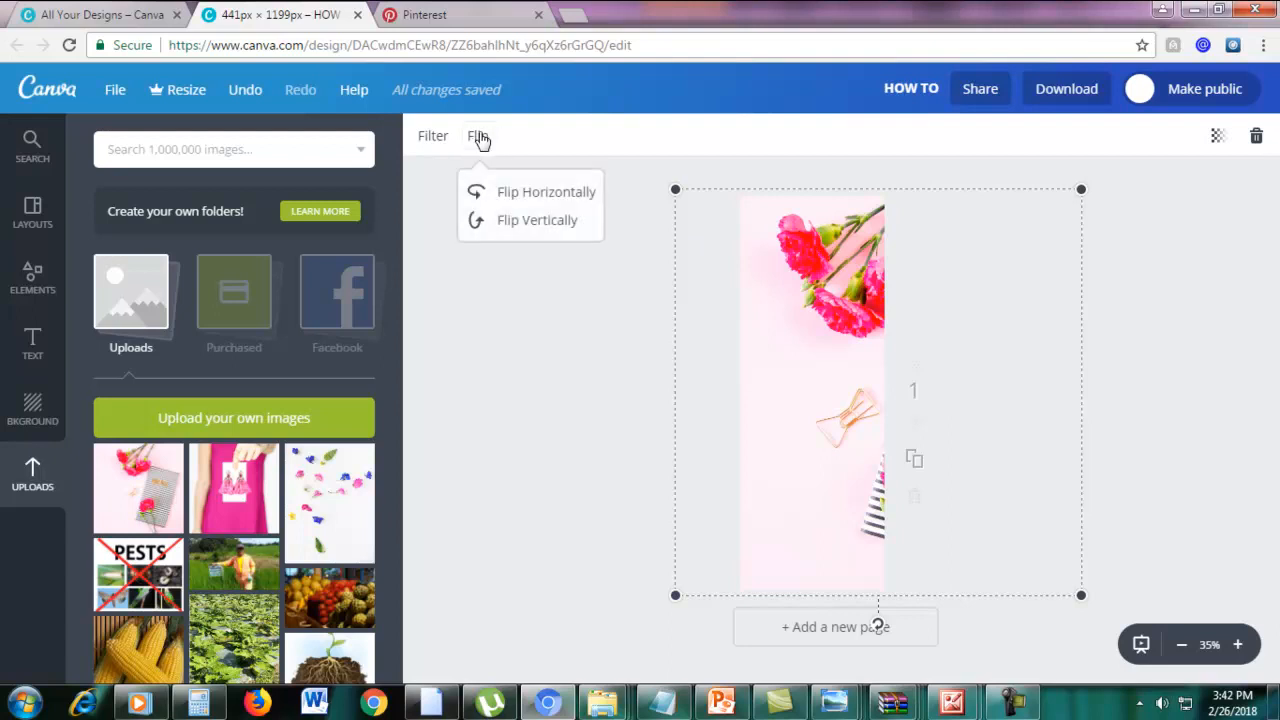
left_click(535, 199)
left_click(535, 199)
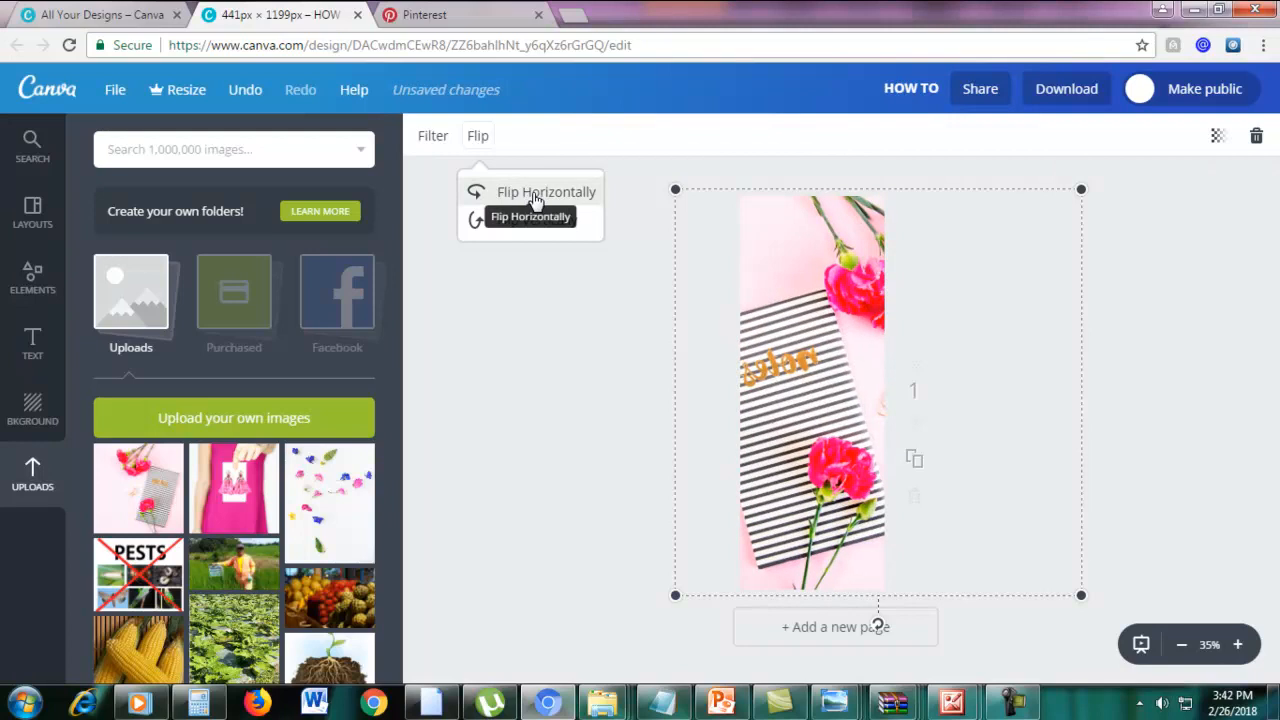
left_click(535, 199)
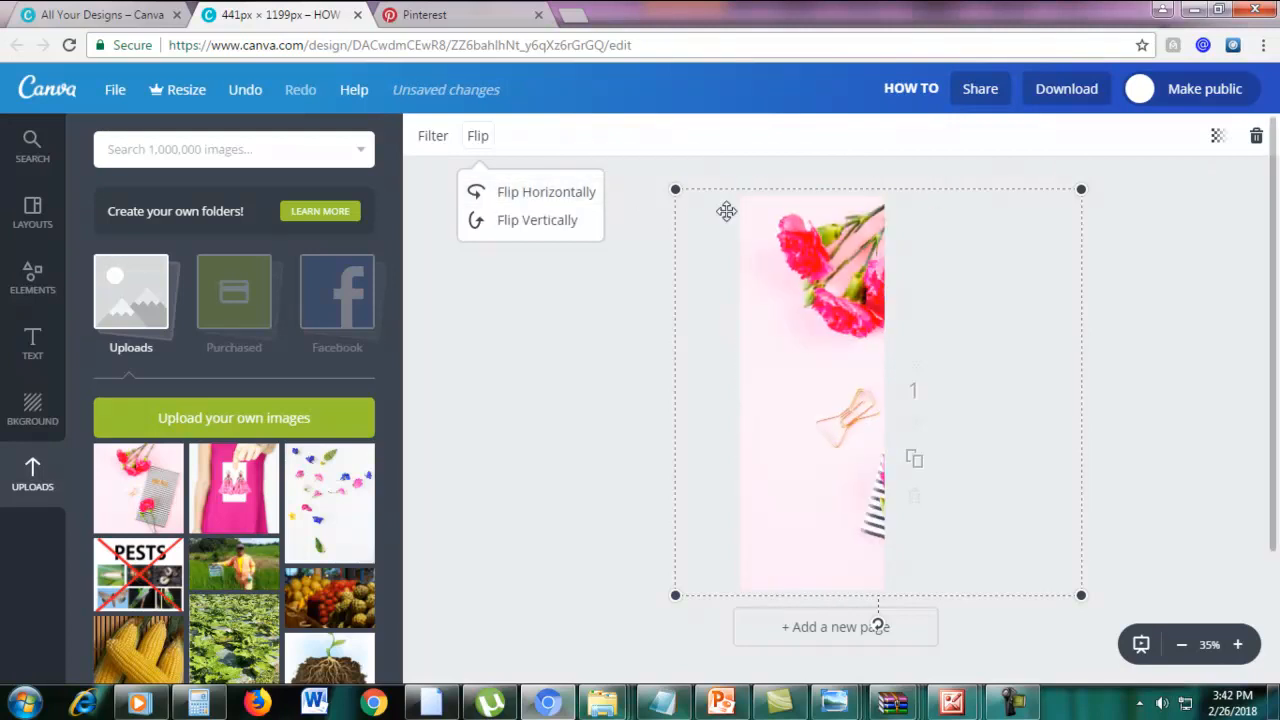
left_click(530, 222)
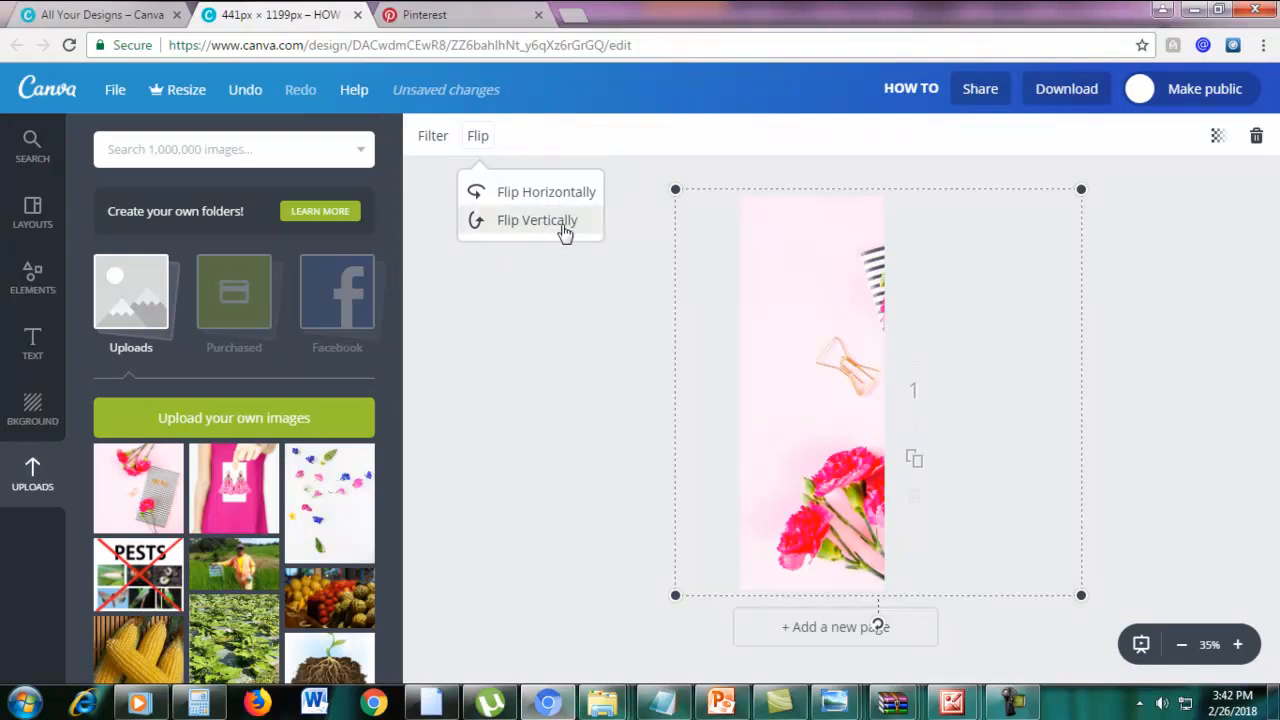
left_click(1170, 432)
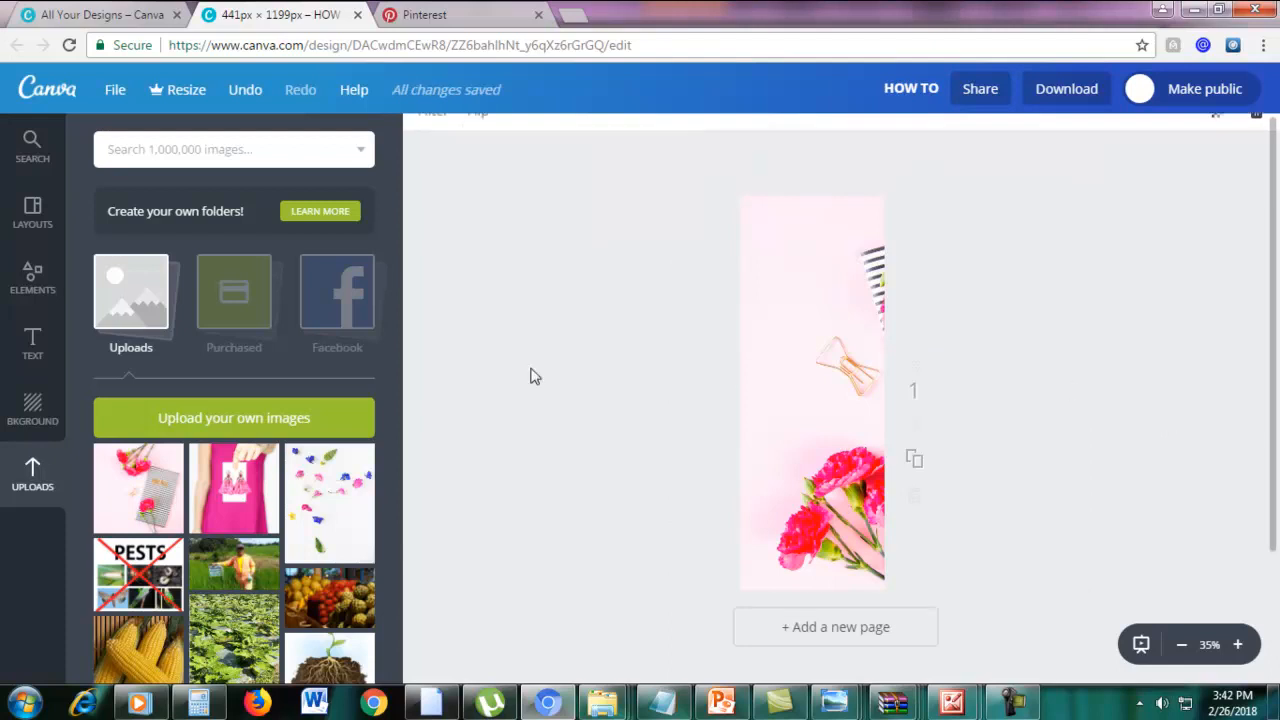
Step: Check the "5 Tips to Skyrocket Your Motivation" design for reference, and add a small solid circle centred near the page's top
left_click(127, 12)
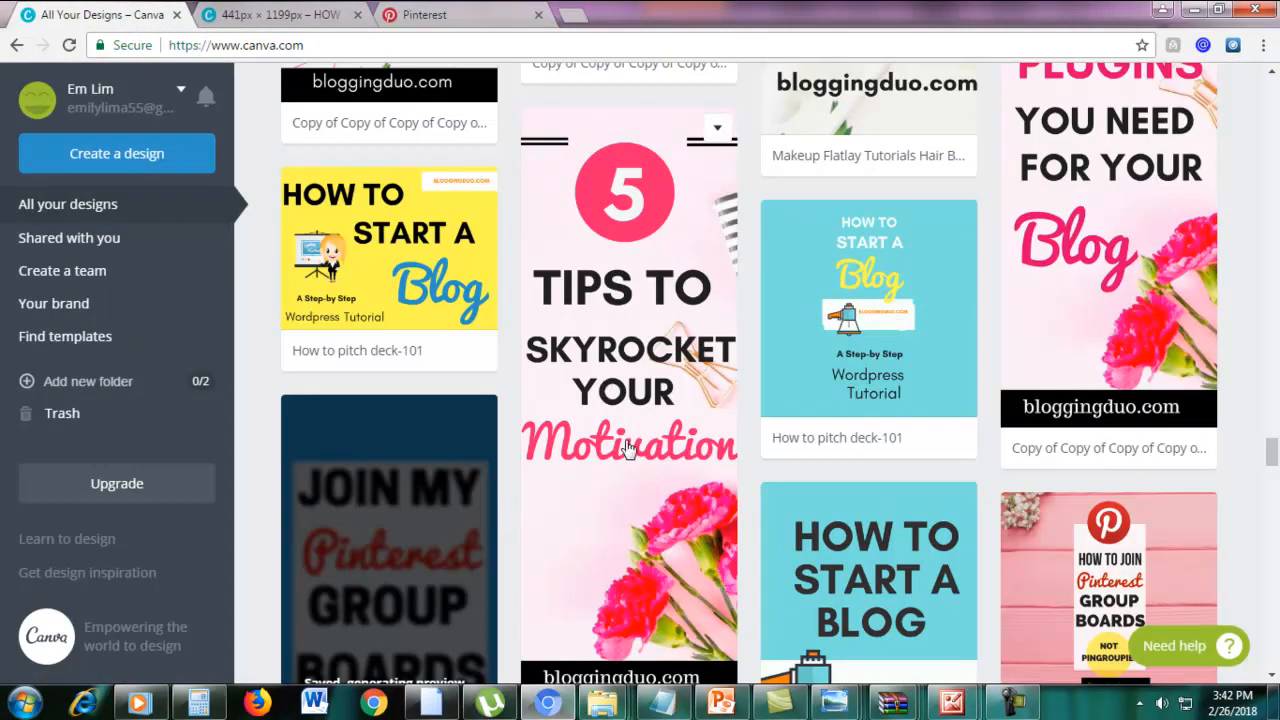
left_click(280, 14)
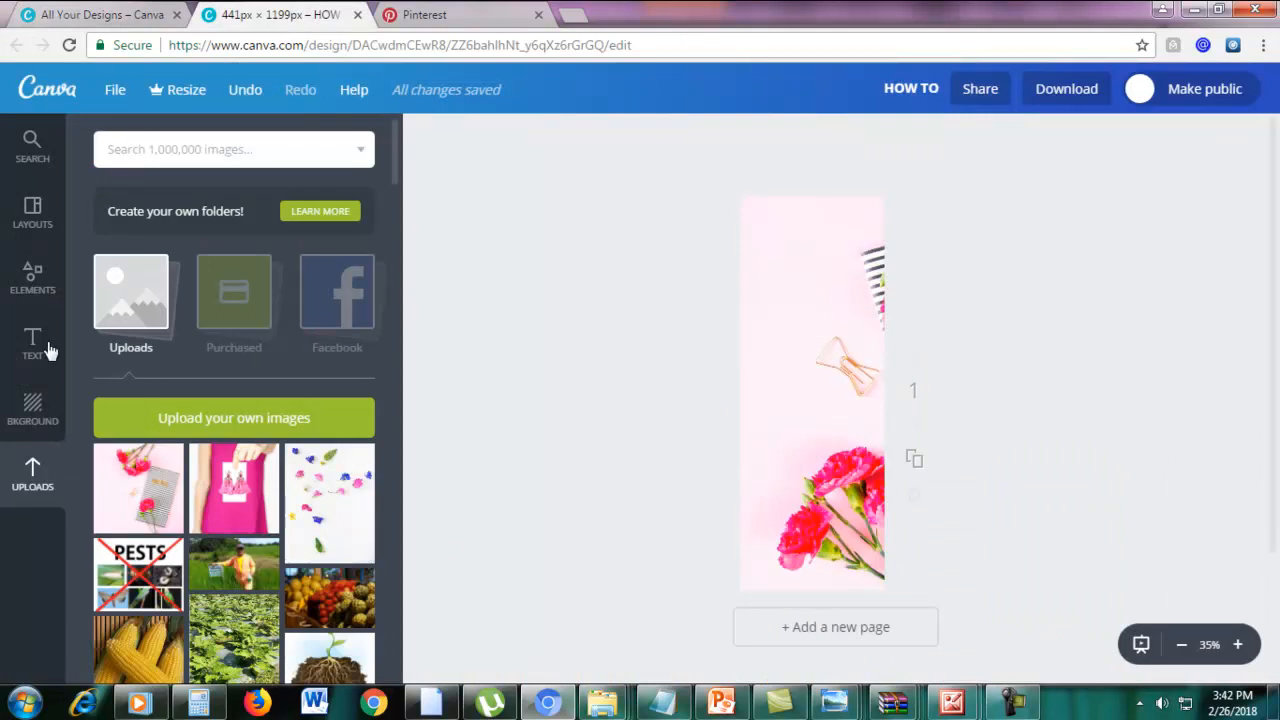
left_click(35, 289)
scroll(200, 329, "up", 3)
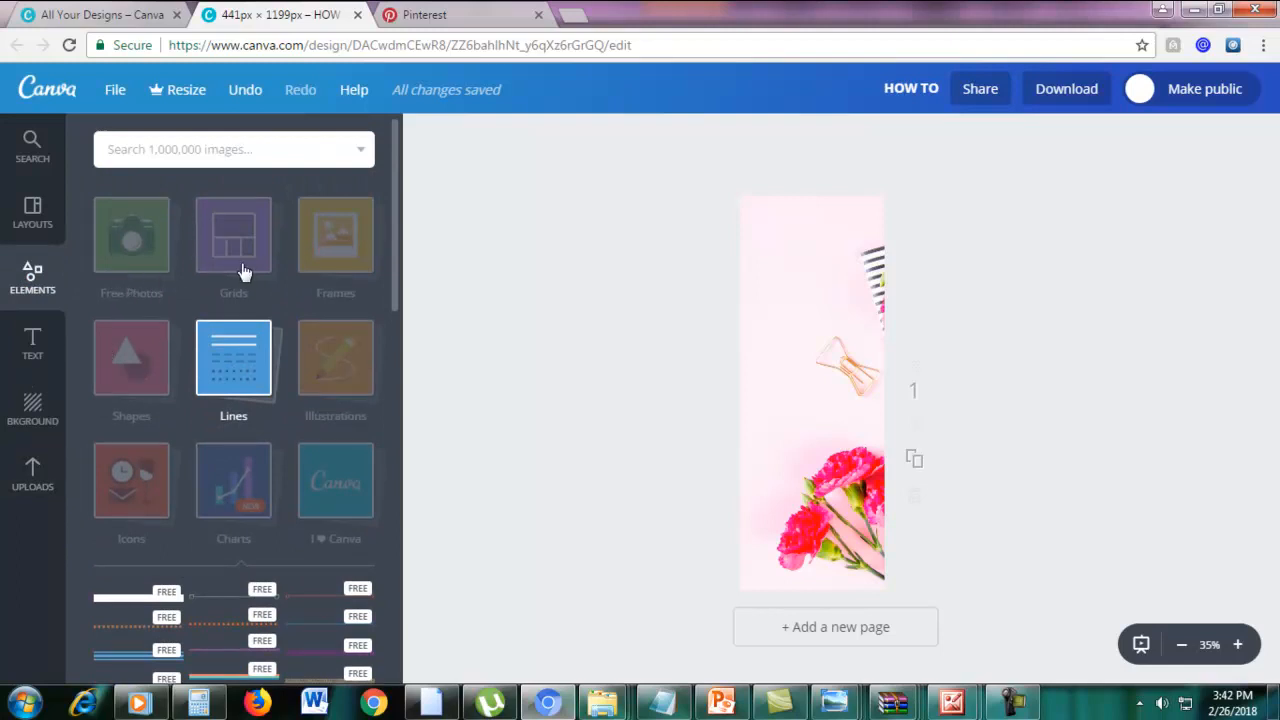
left_click(130, 373)
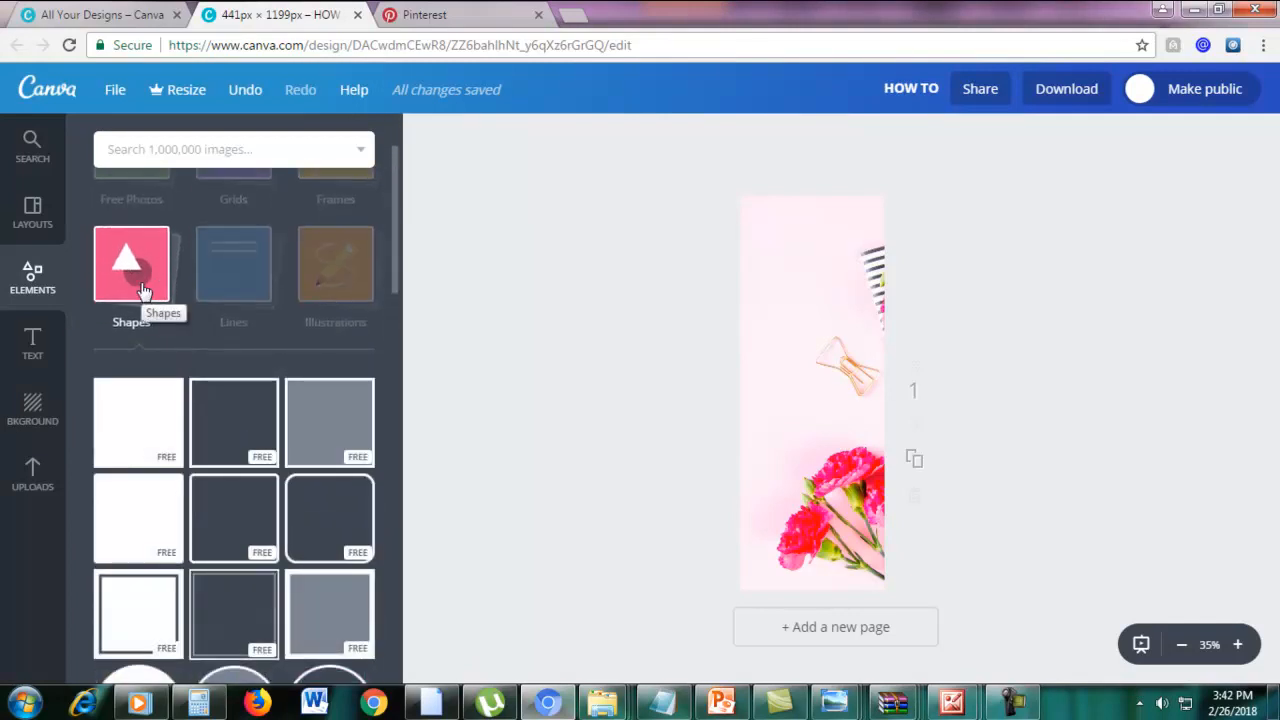
scroll(143, 291, "down", 1)
scroll(147, 400, "down", 1)
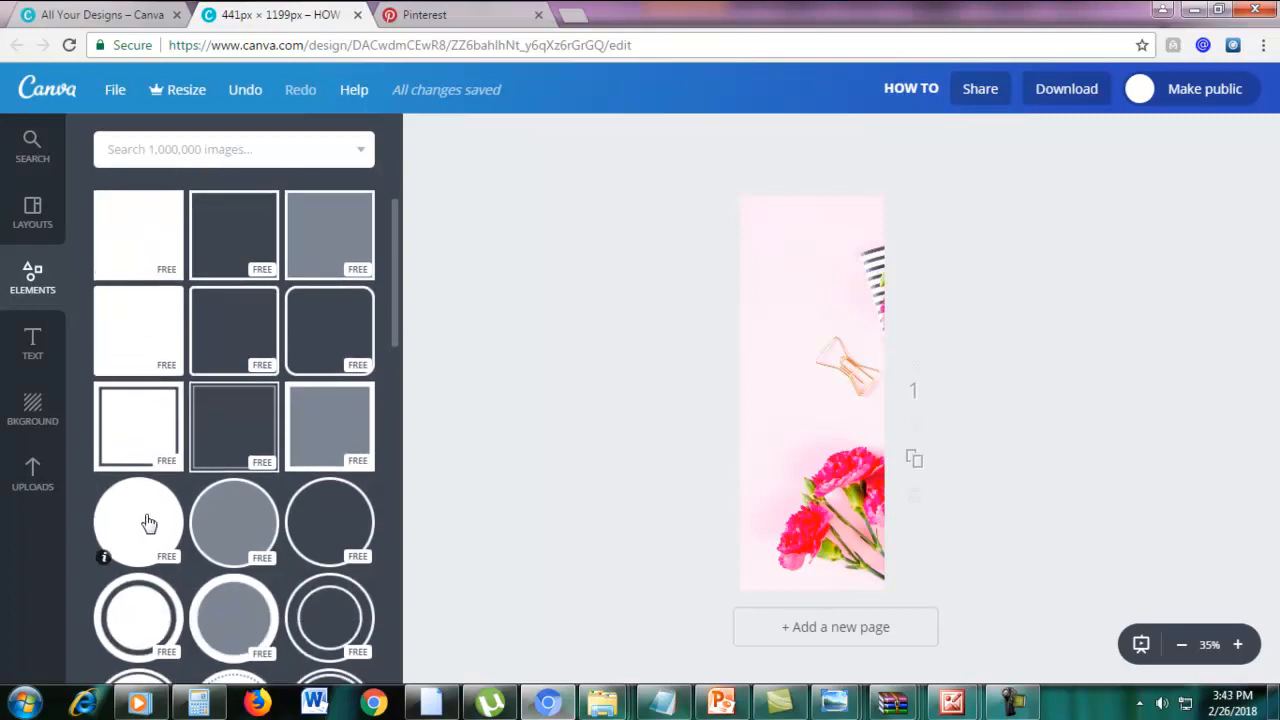
left_click_drag(146, 524, 827, 267)
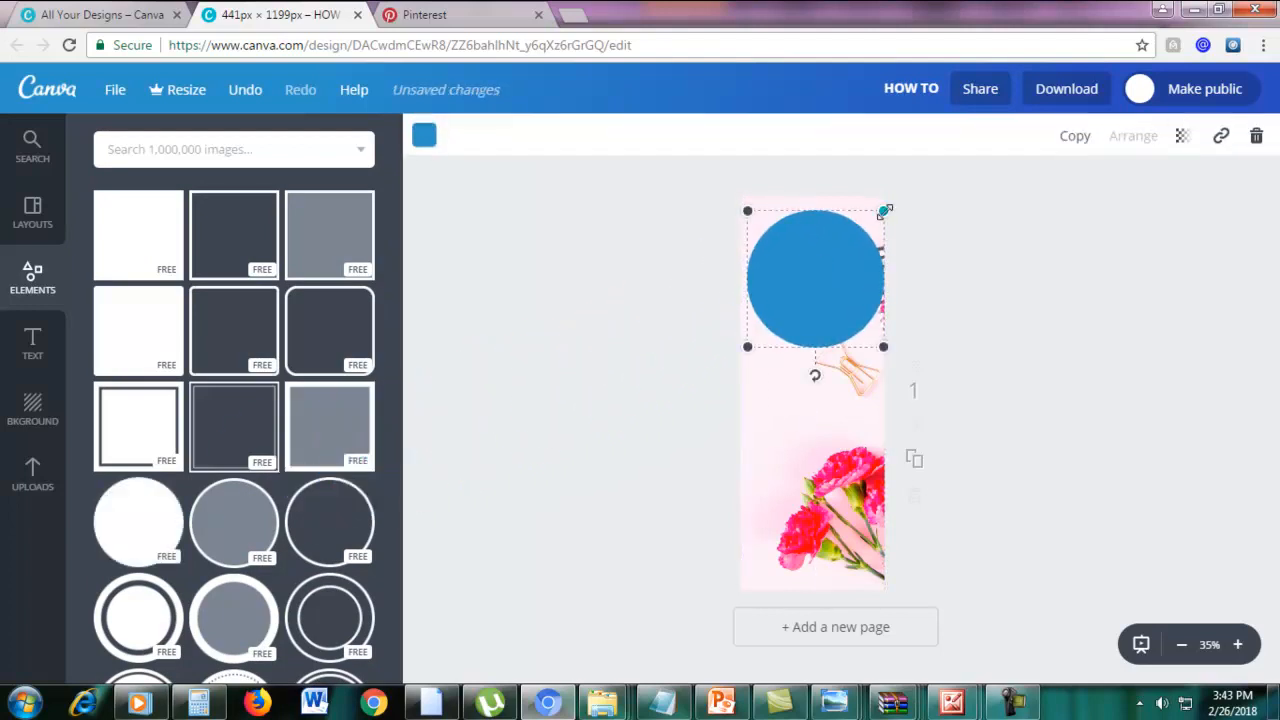
left_click_drag(884, 211, 817, 252)
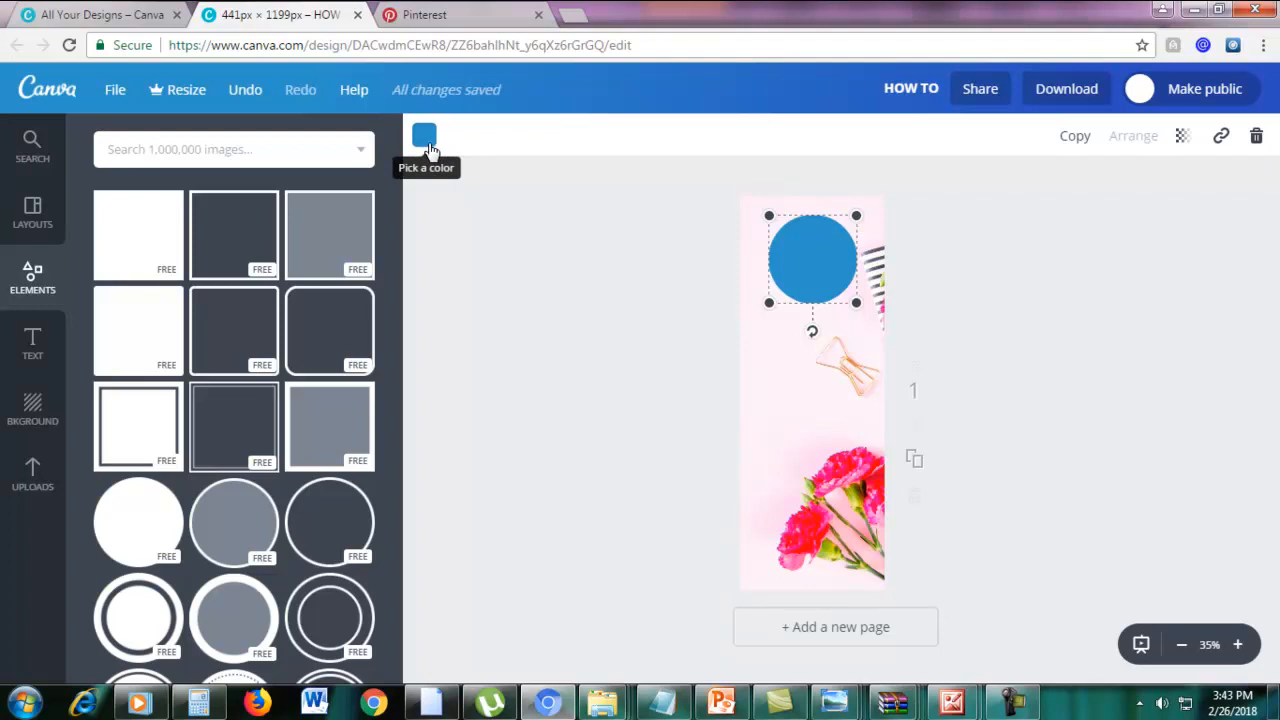
Step: Recolour the circle with the lighter of the two pinks in the document colours
left_click(424, 136)
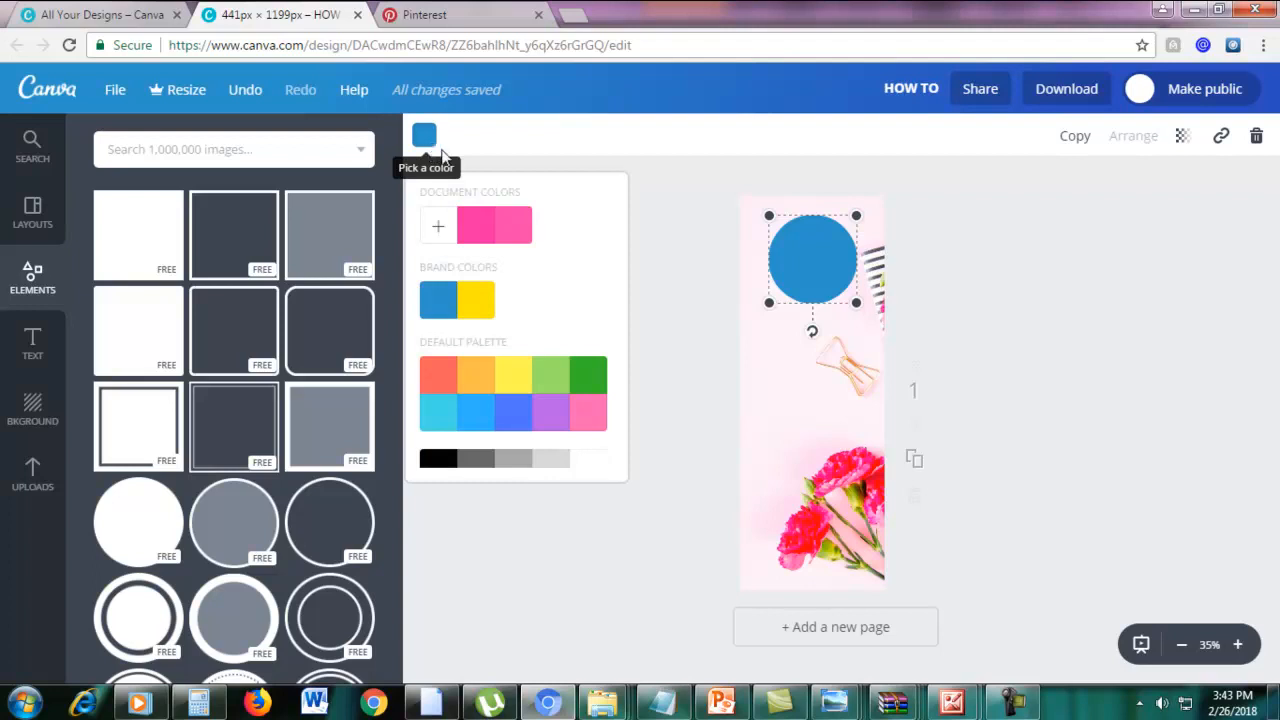
left_click(477, 229)
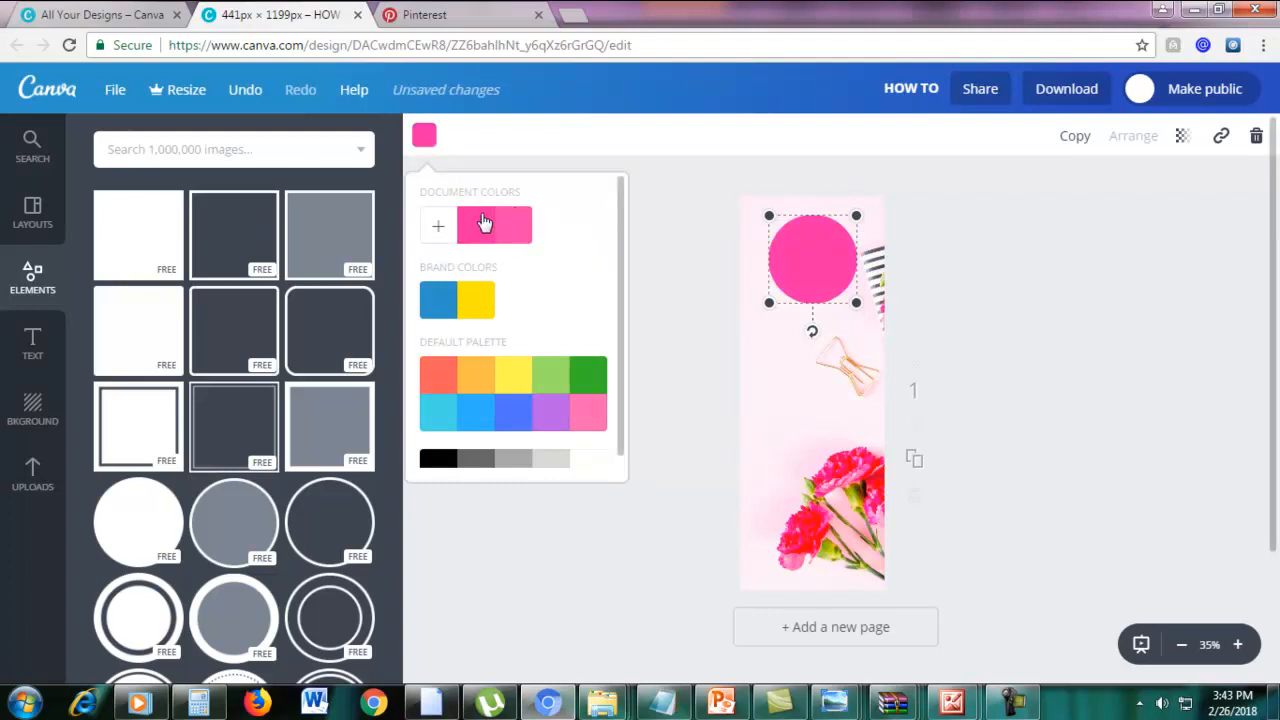
scroll(585, 348, "down", 1)
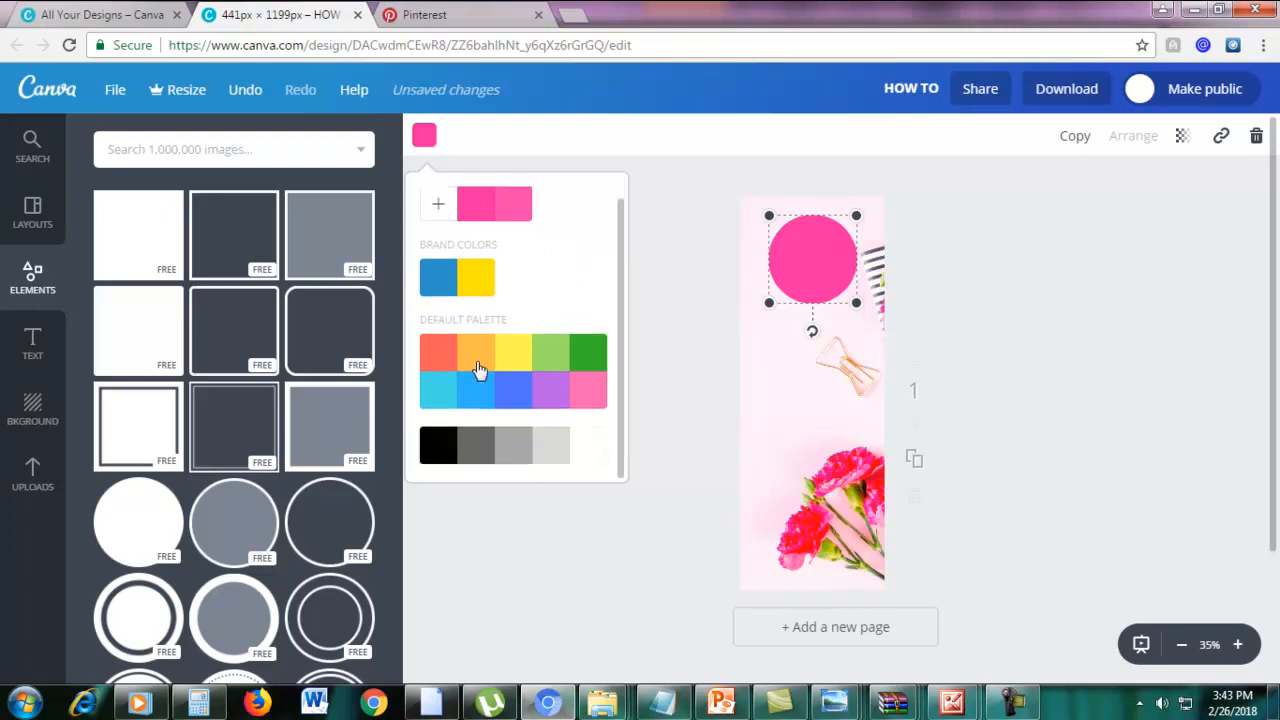
scroll(523, 296, "up", 1)
left_click(440, 230)
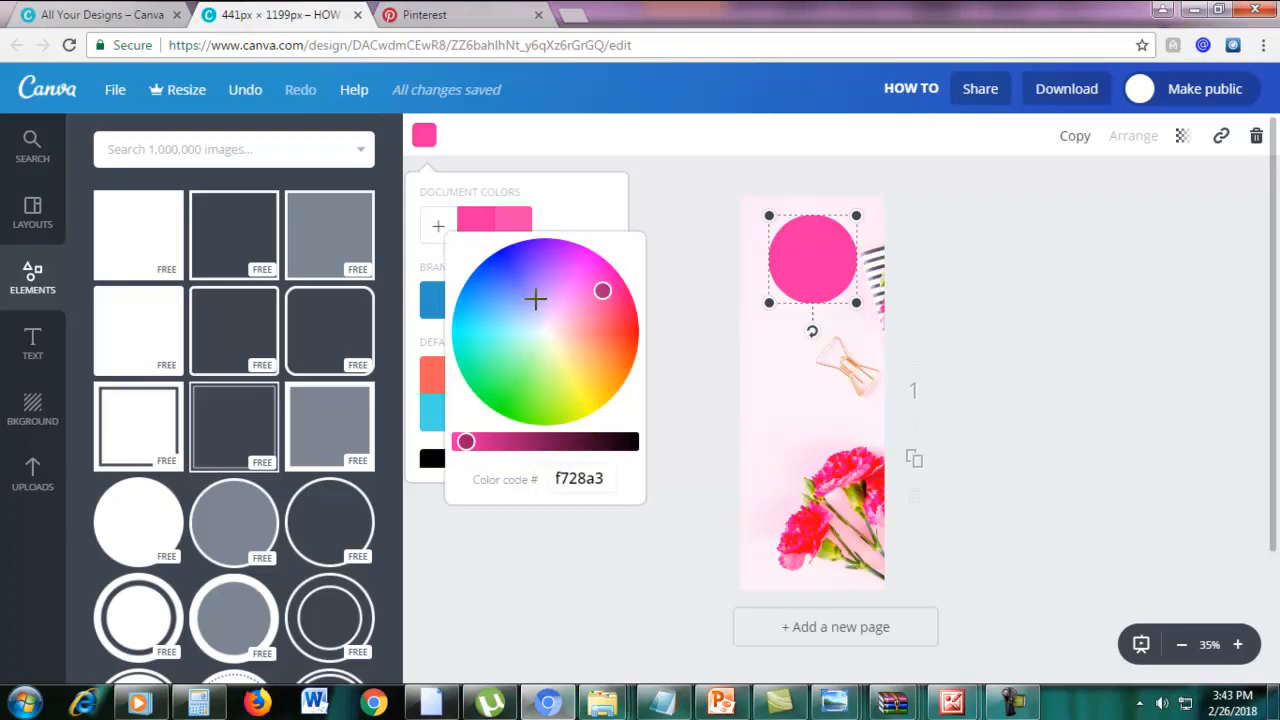
left_click(578, 222)
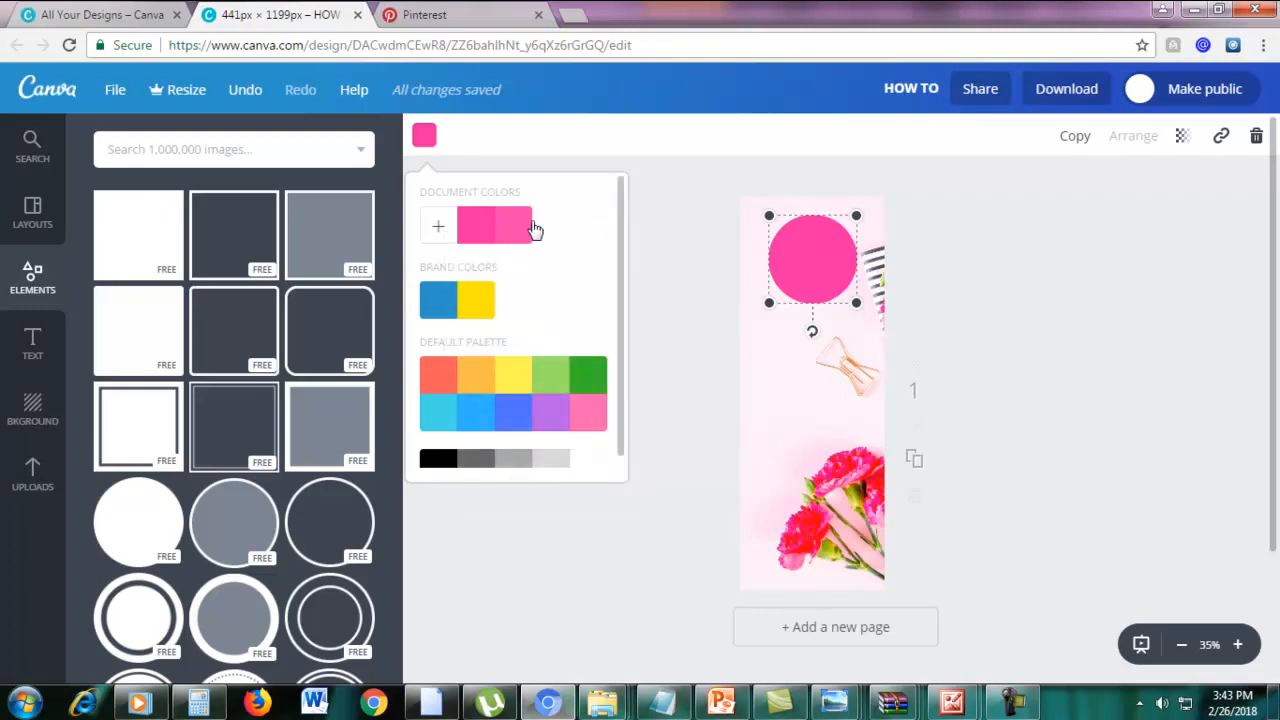
left_click(527, 232)
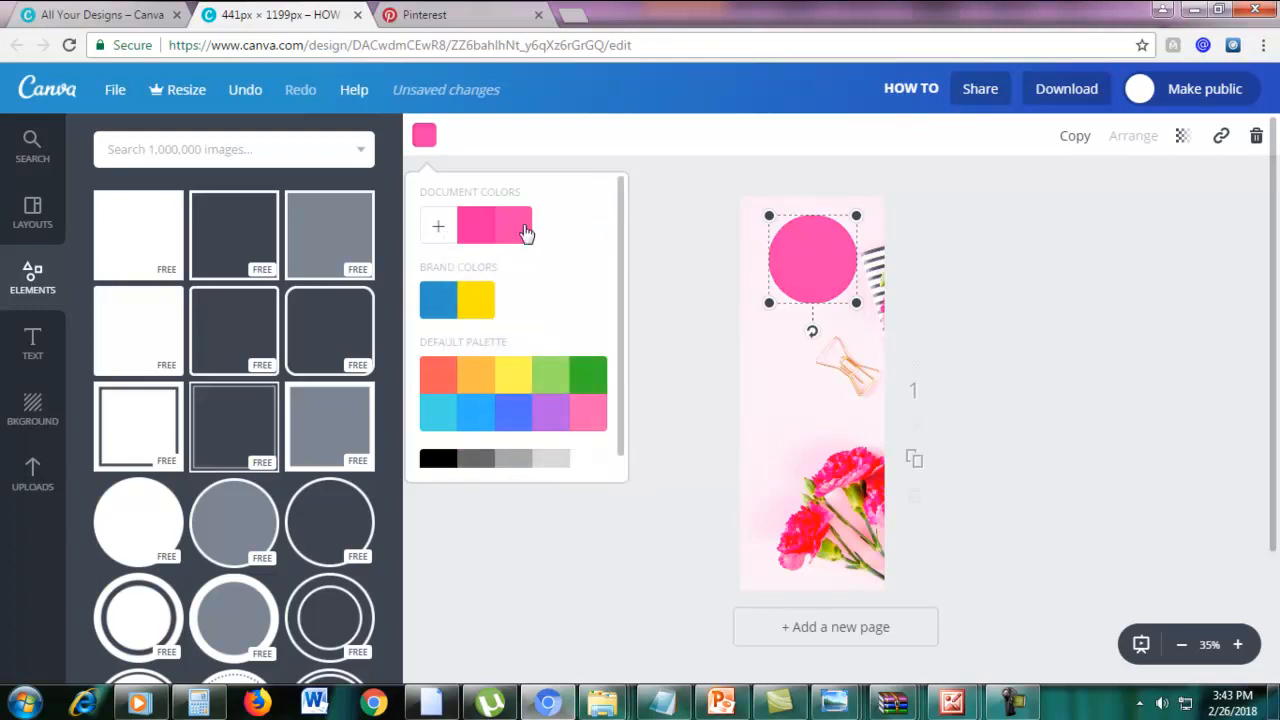
left_click(1022, 270)
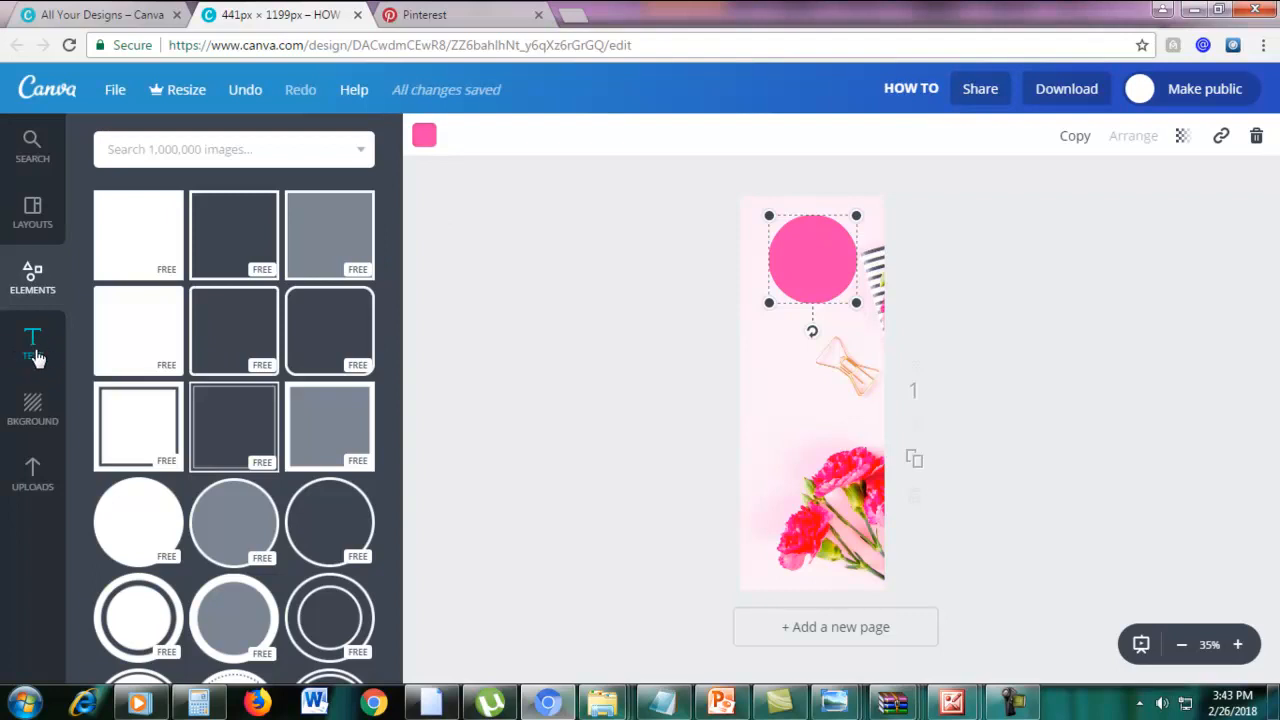
Step: Add a heading over the pink circle and replace its text with "5"
left_click(33, 345)
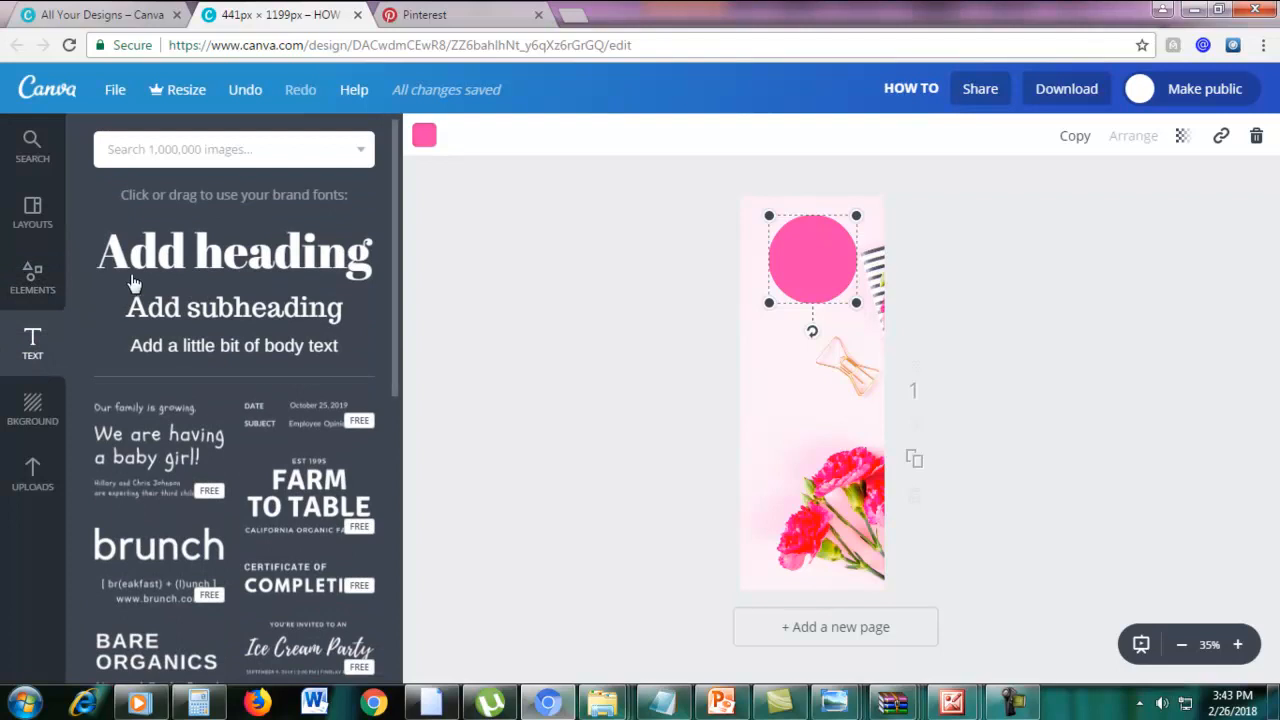
left_click(160, 262)
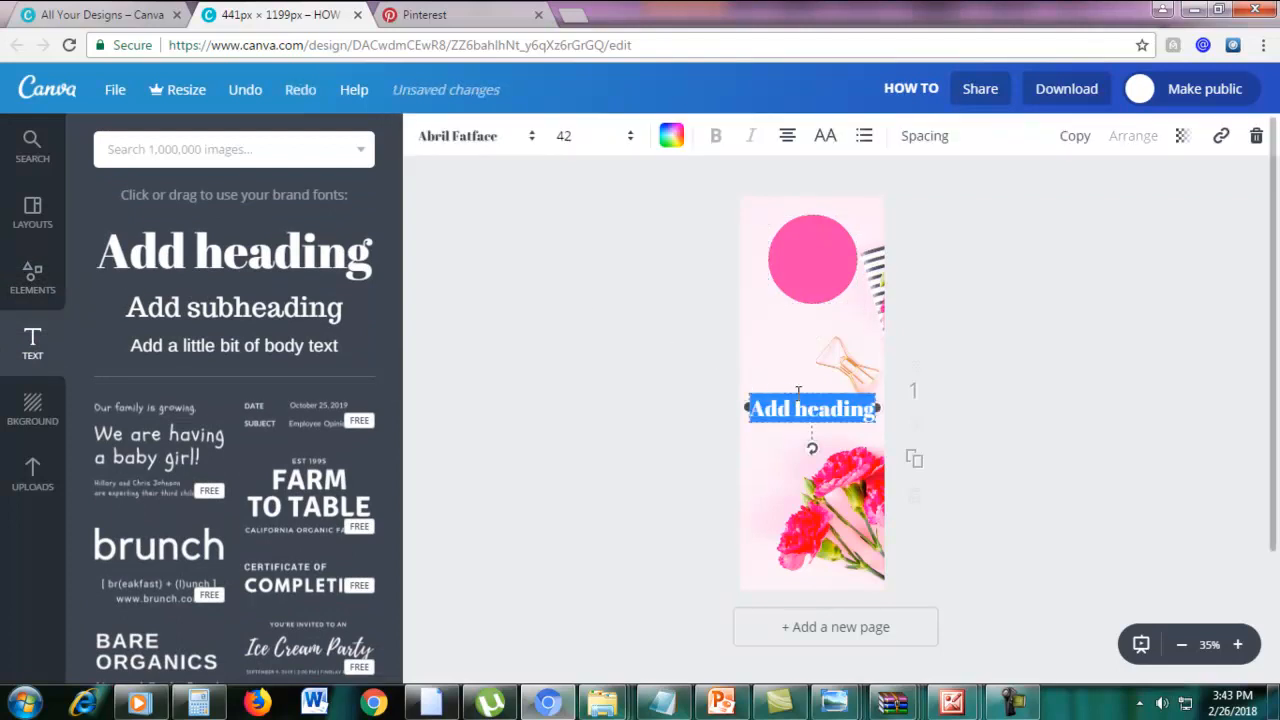
left_click_drag(797, 389, 795, 239)
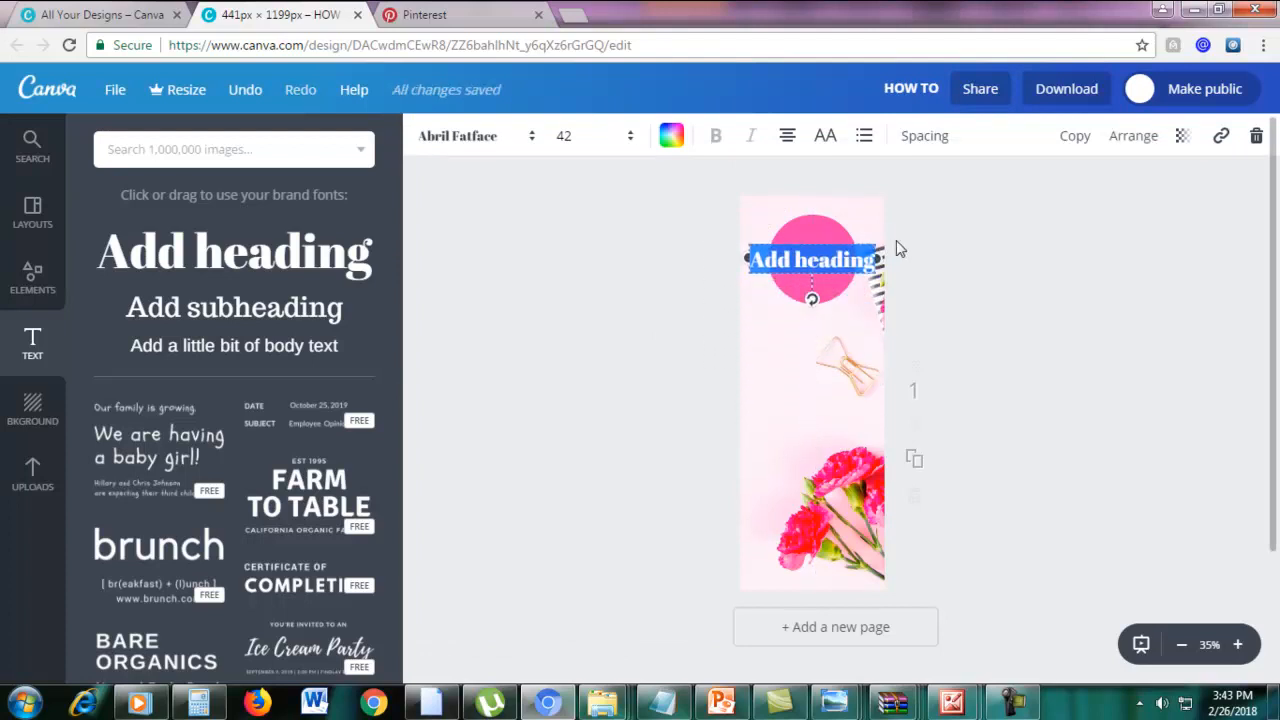
type("5")
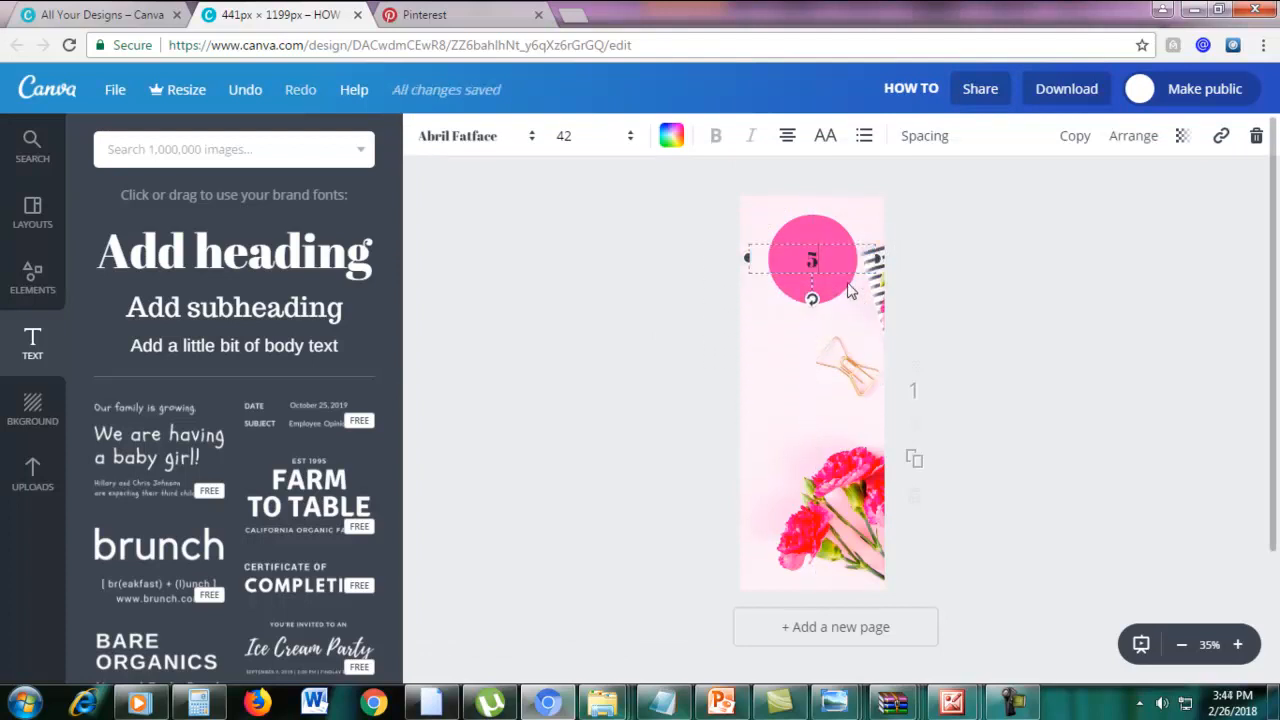
Step: Compare with the "5 Tips to Skyrocket Your Motivation" design and set the font size of the "5" to 64
left_click(50, 12)
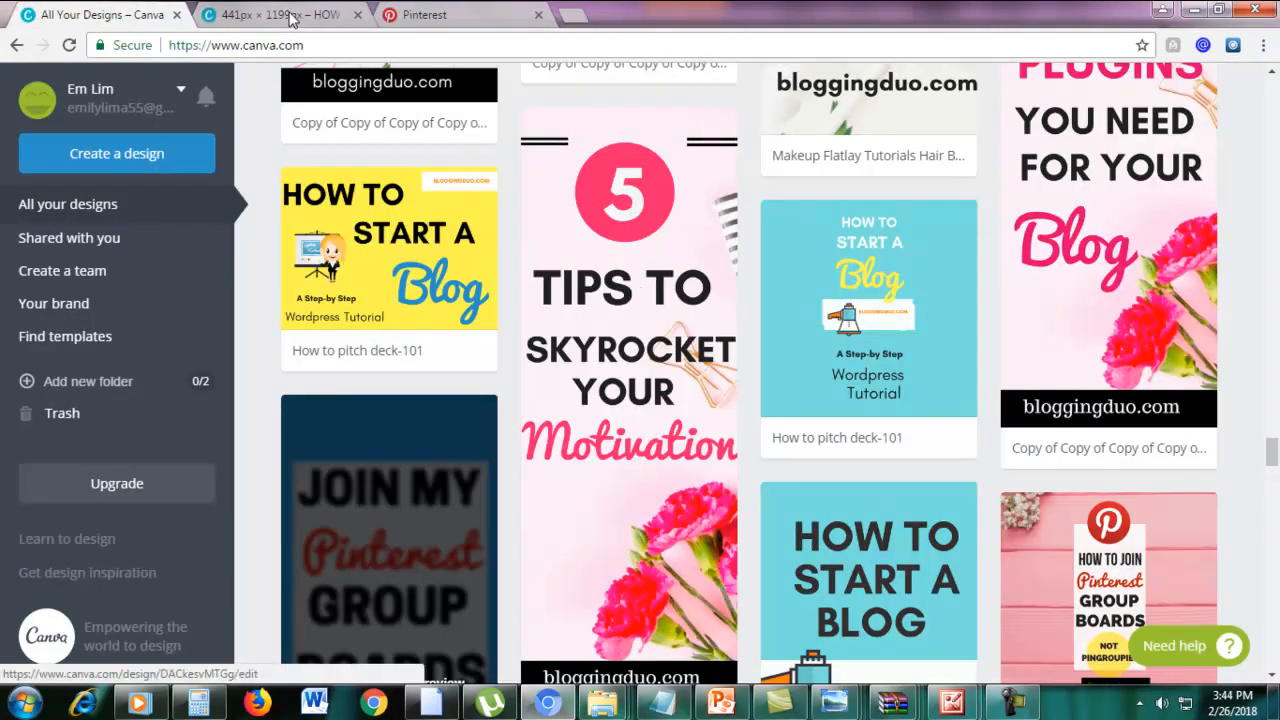
left_click(288, 16)
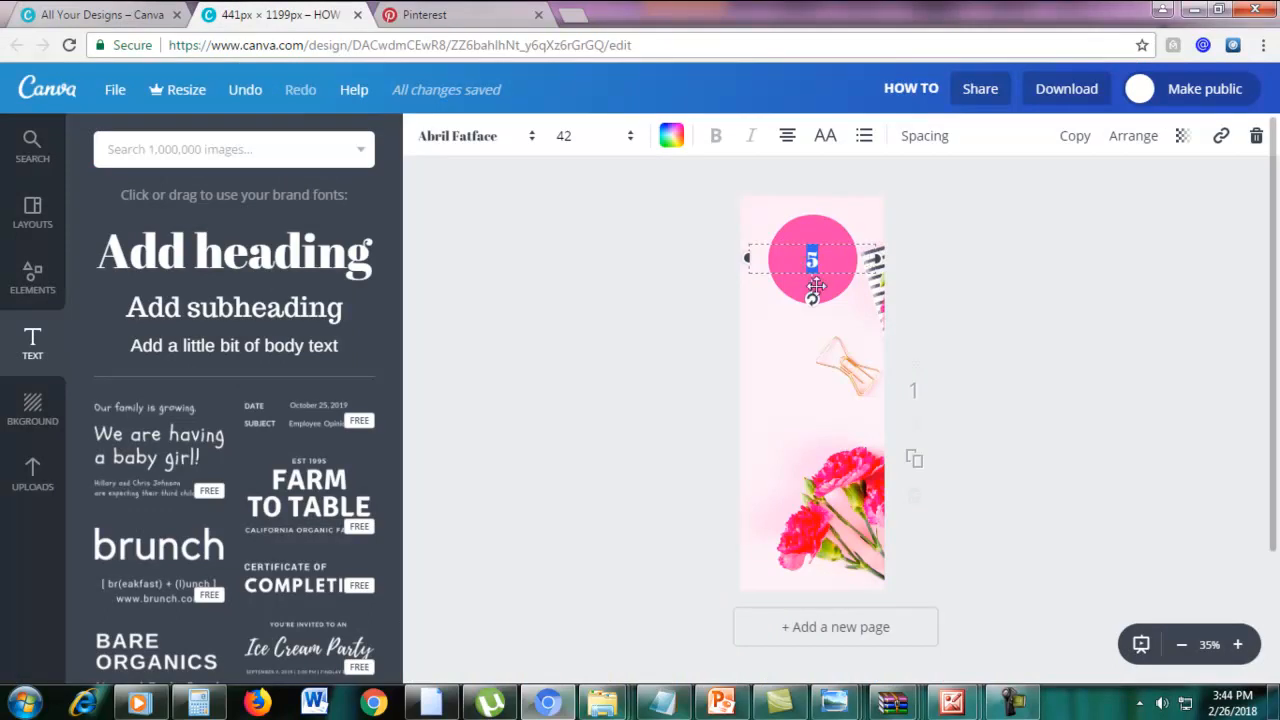
left_click(563, 137)
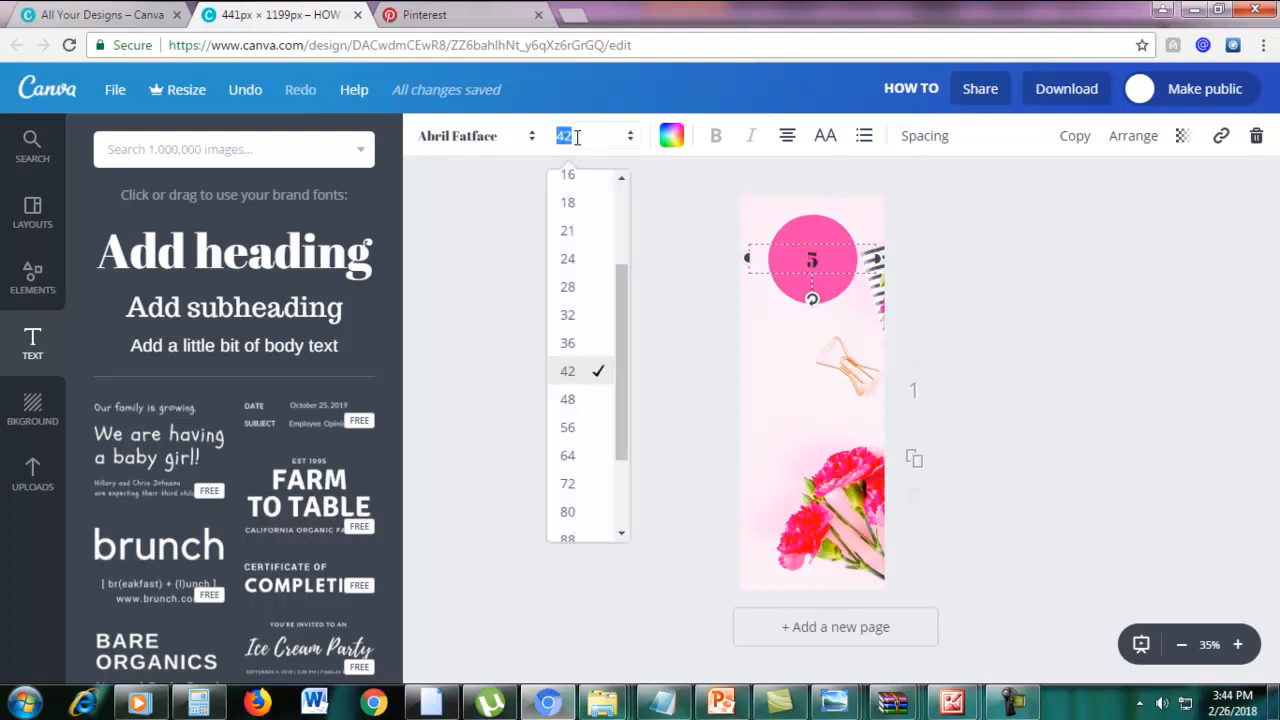
left_click(570, 440)
left_click(568, 137)
left_click(567, 455)
left_click(1000, 247)
left_click(816, 262)
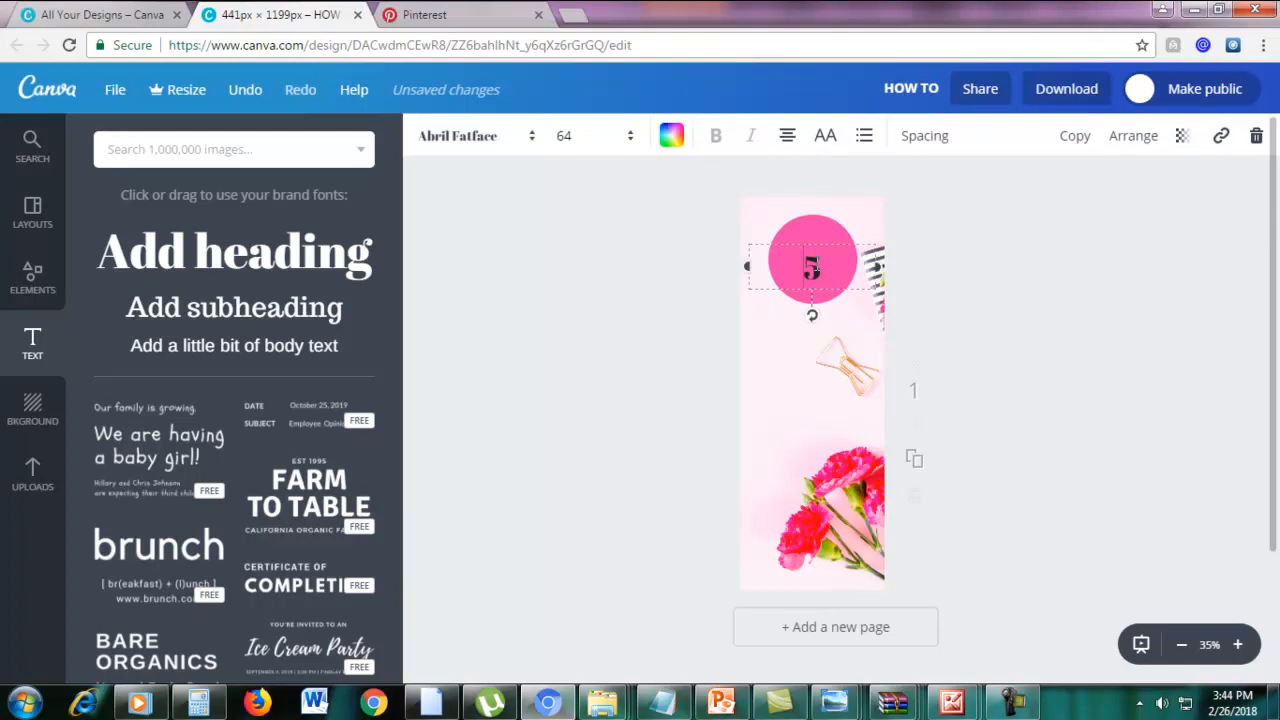
Step: Recolour the "5" on the pink circle white
double_click(812, 266)
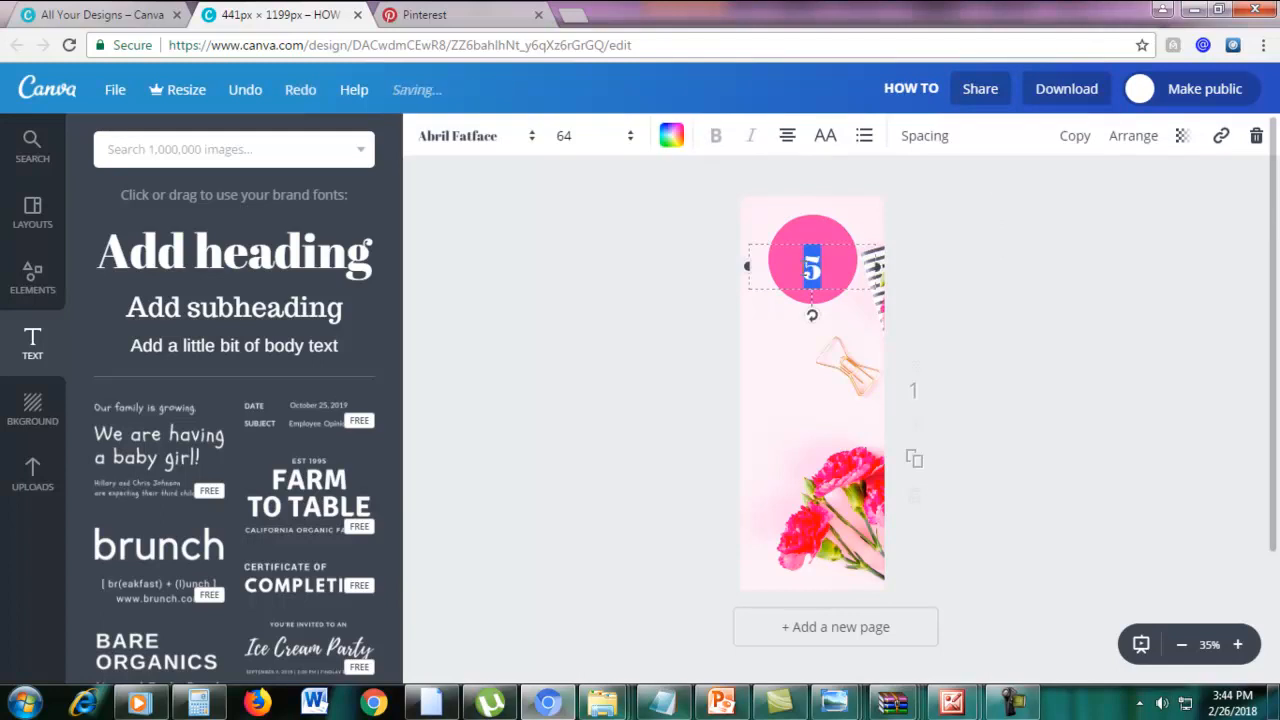
left_click(672, 138)
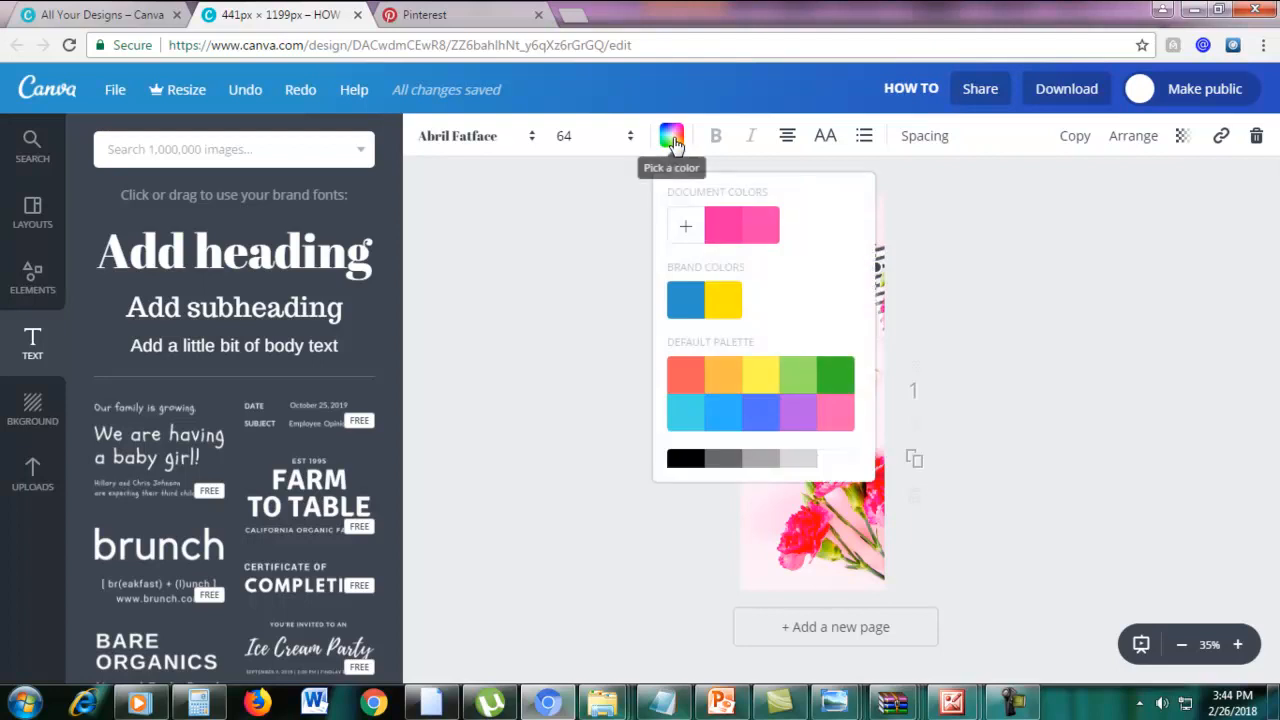
scroll(828, 452, "down", 1)
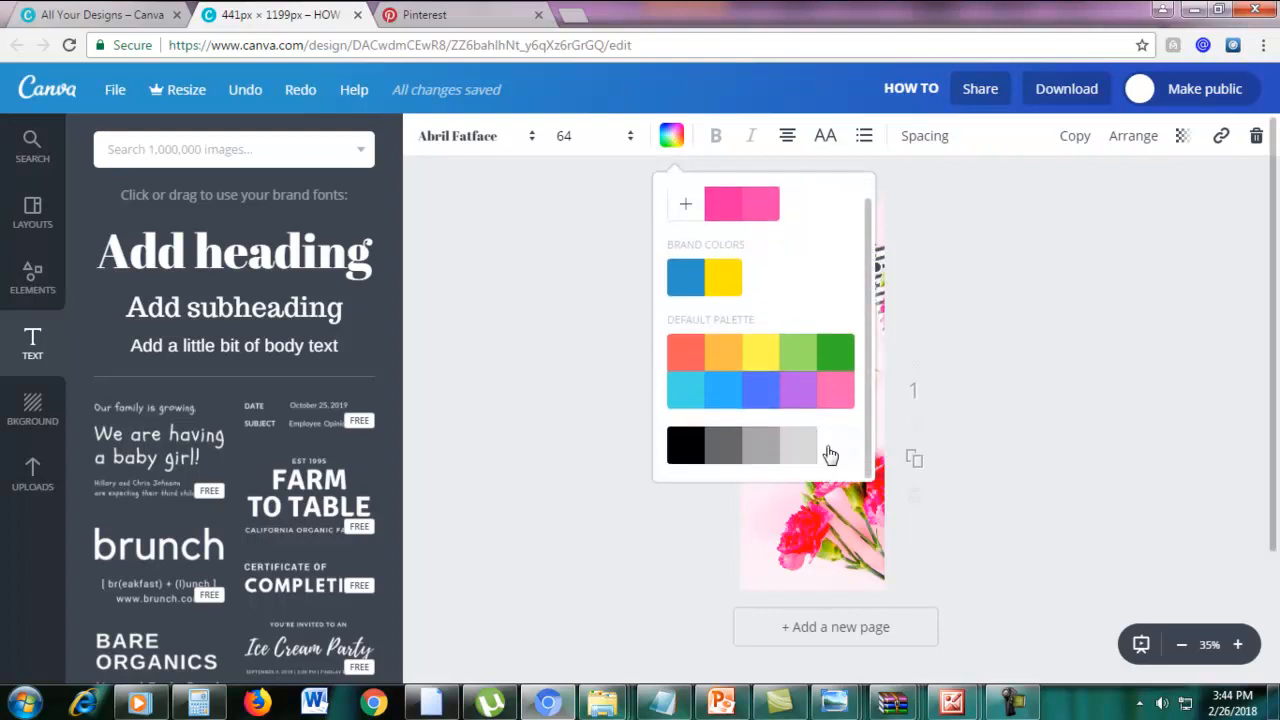
left_click(1003, 366)
left_click(1025, 330)
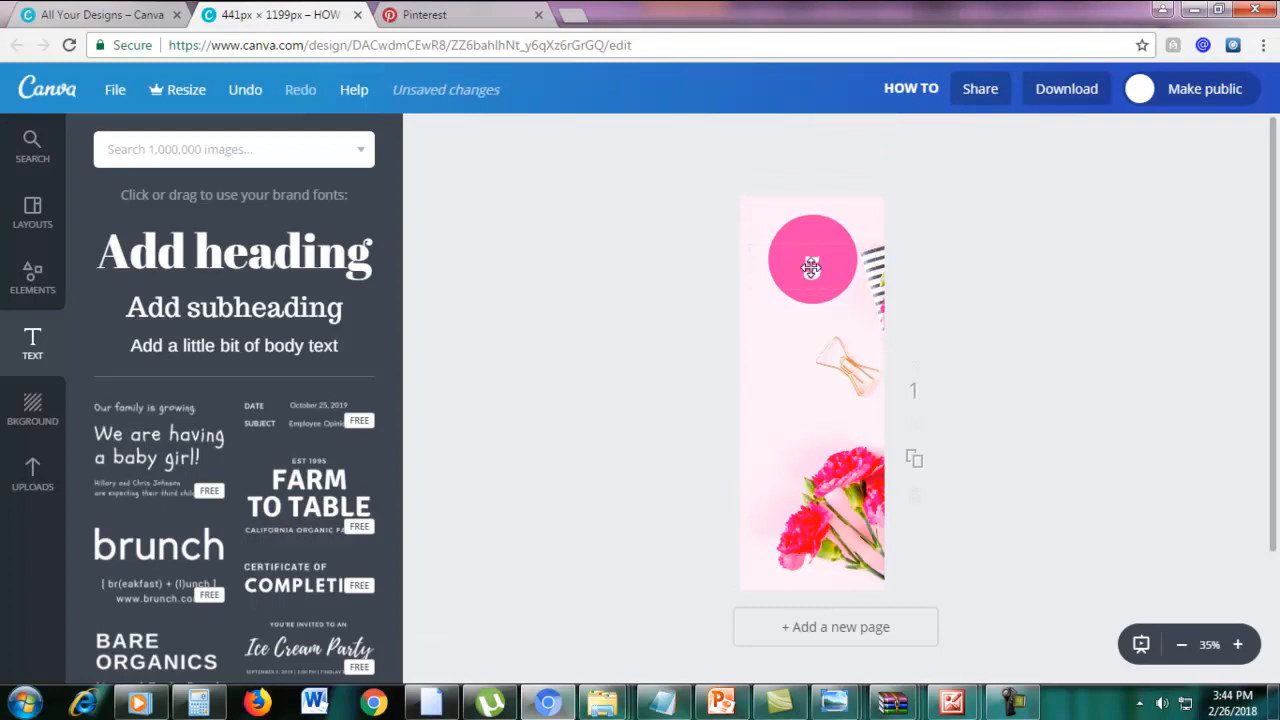
Step: Set the font size of the "5" to 80 and move it up to the middle of the pink circle
double_click(811, 267)
left_click(570, 140)
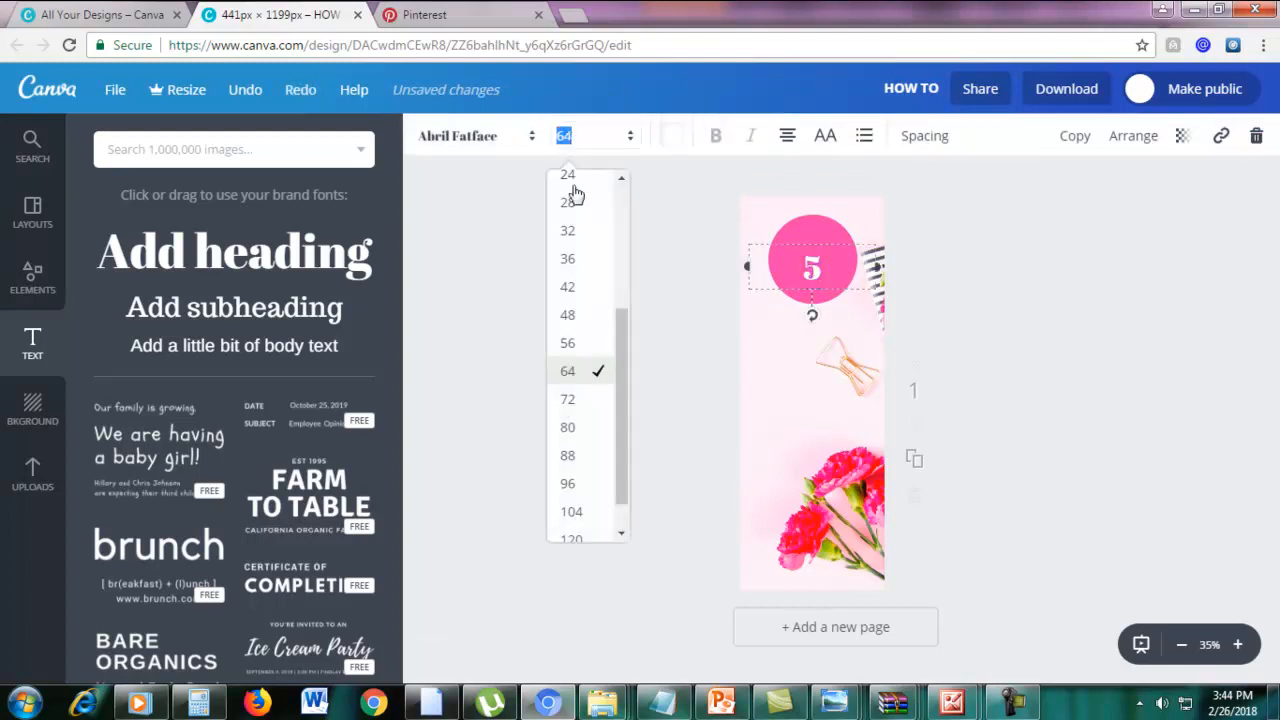
left_click(566, 429)
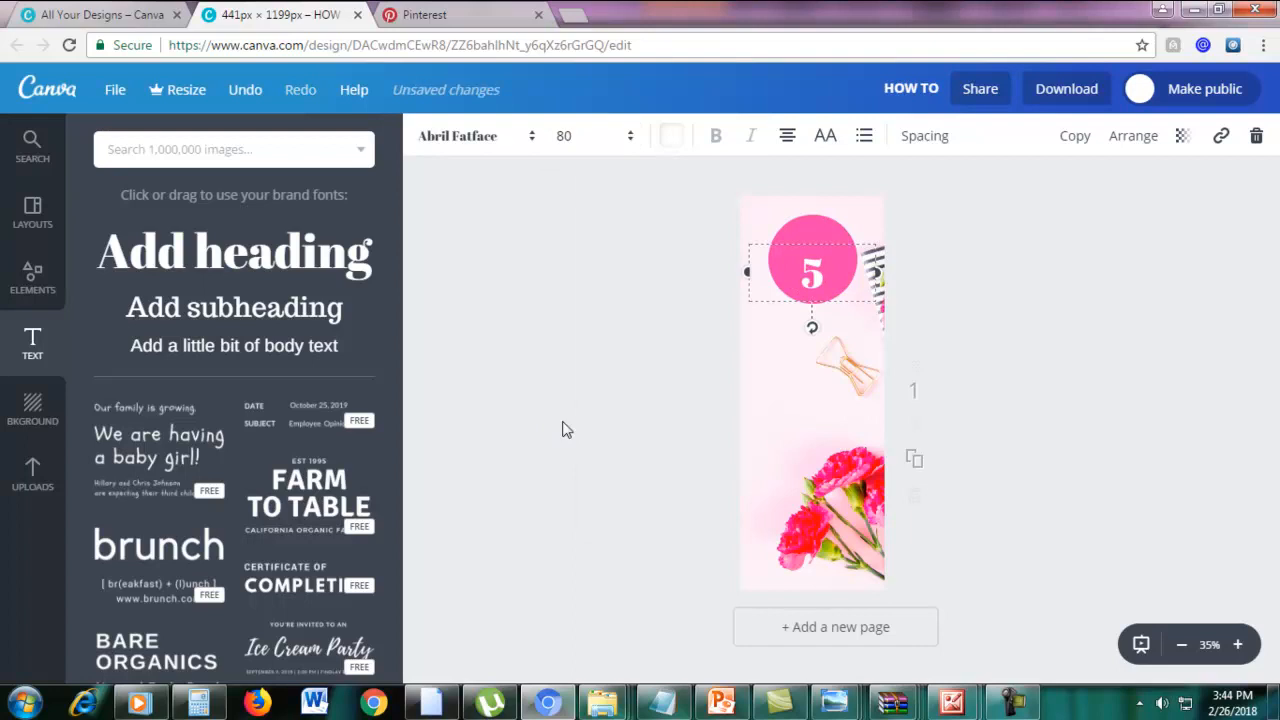
left_click_drag(842, 240, 802, 256)
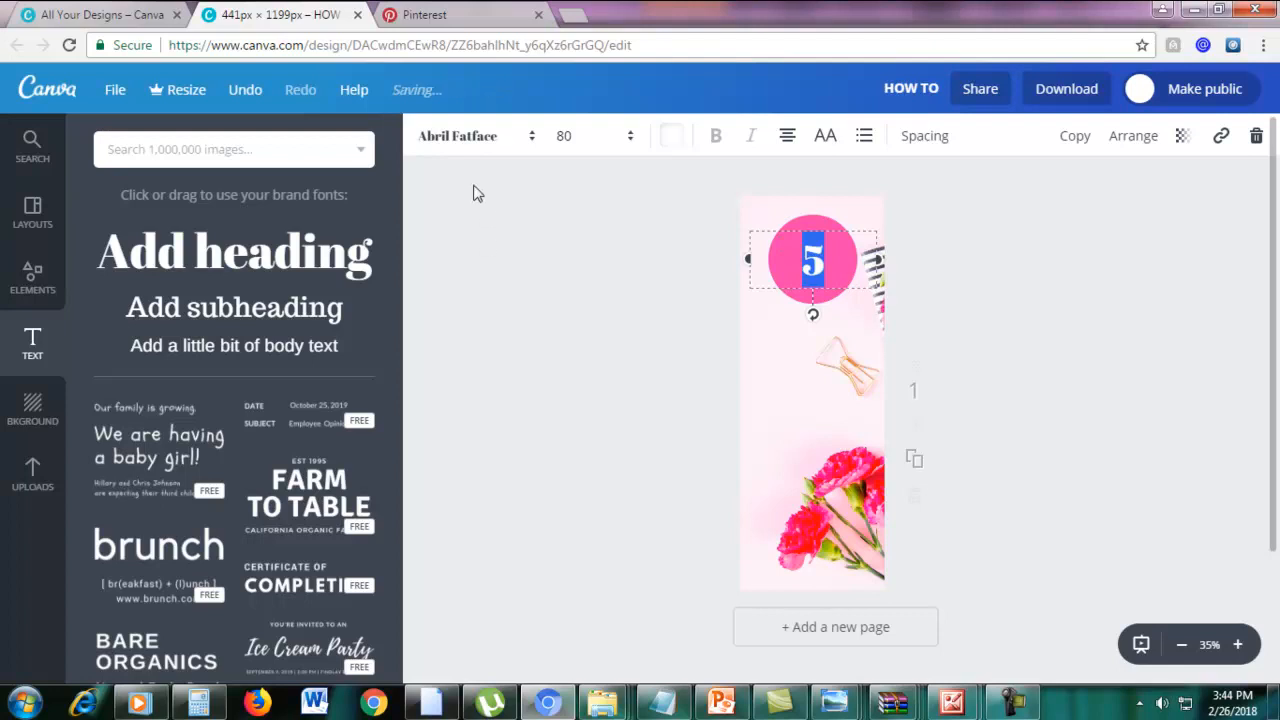
Step: Change the font of the "5" to League Spartan
left_click(443, 141)
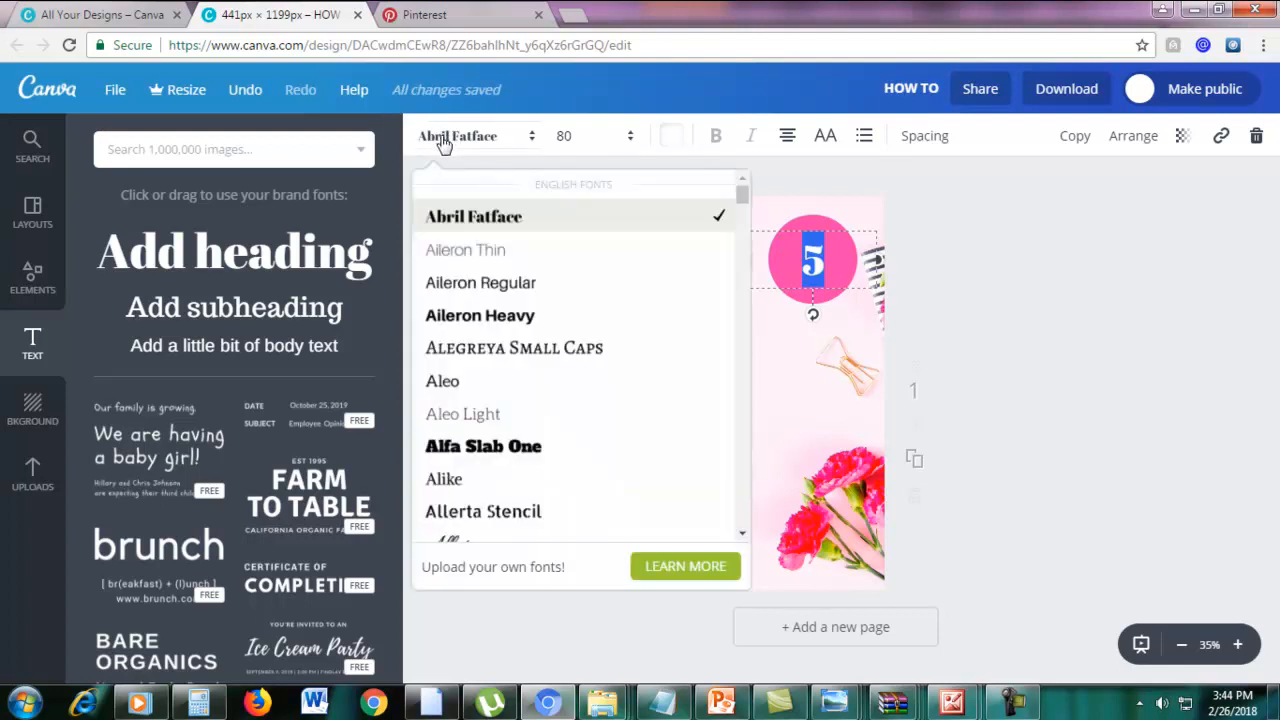
scroll(528, 390, "down", 15)
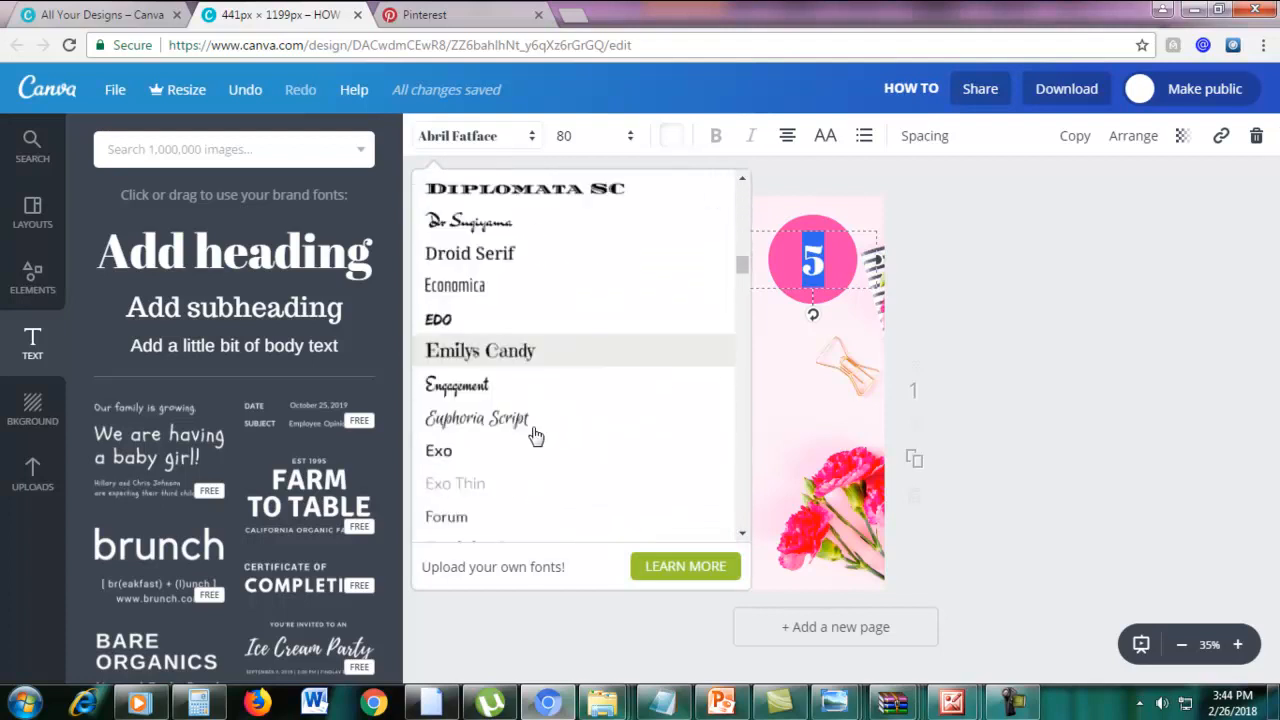
mouse_move(744, 298)
left_mouse_down()
mouse_move(743, 334)
mouse_move(743, 320)
left_mouse_up()
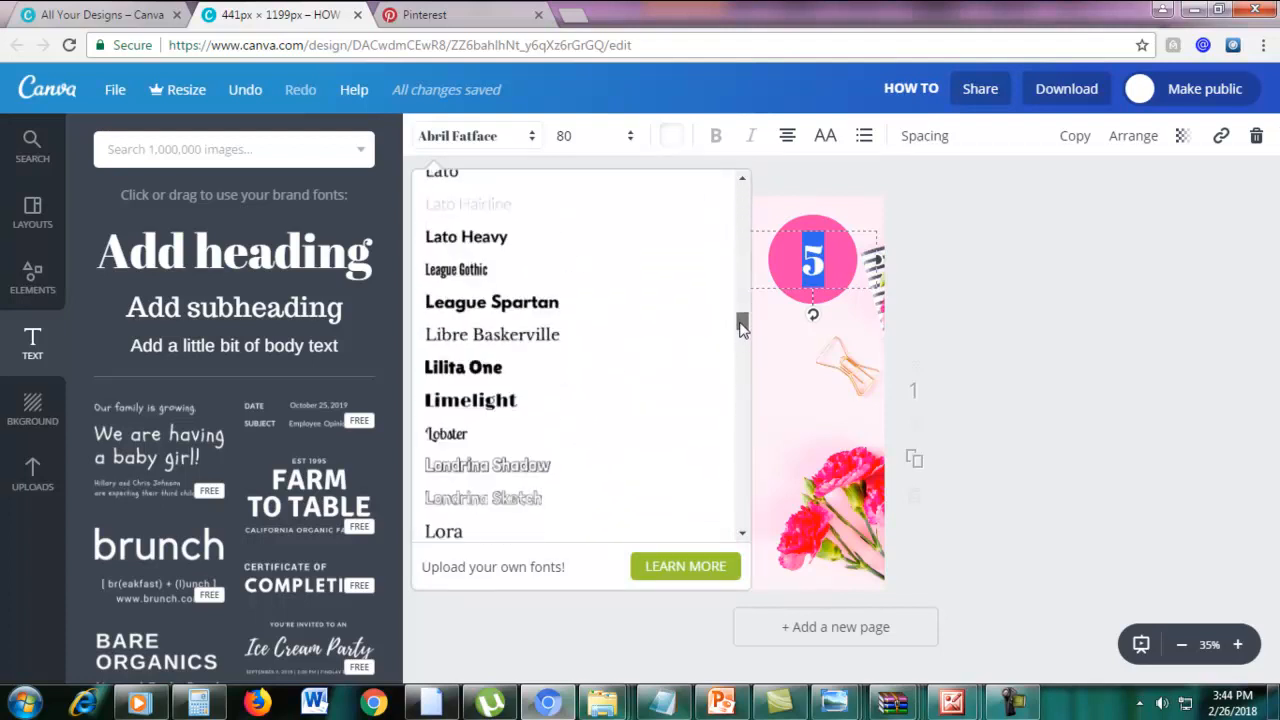
left_click(521, 303)
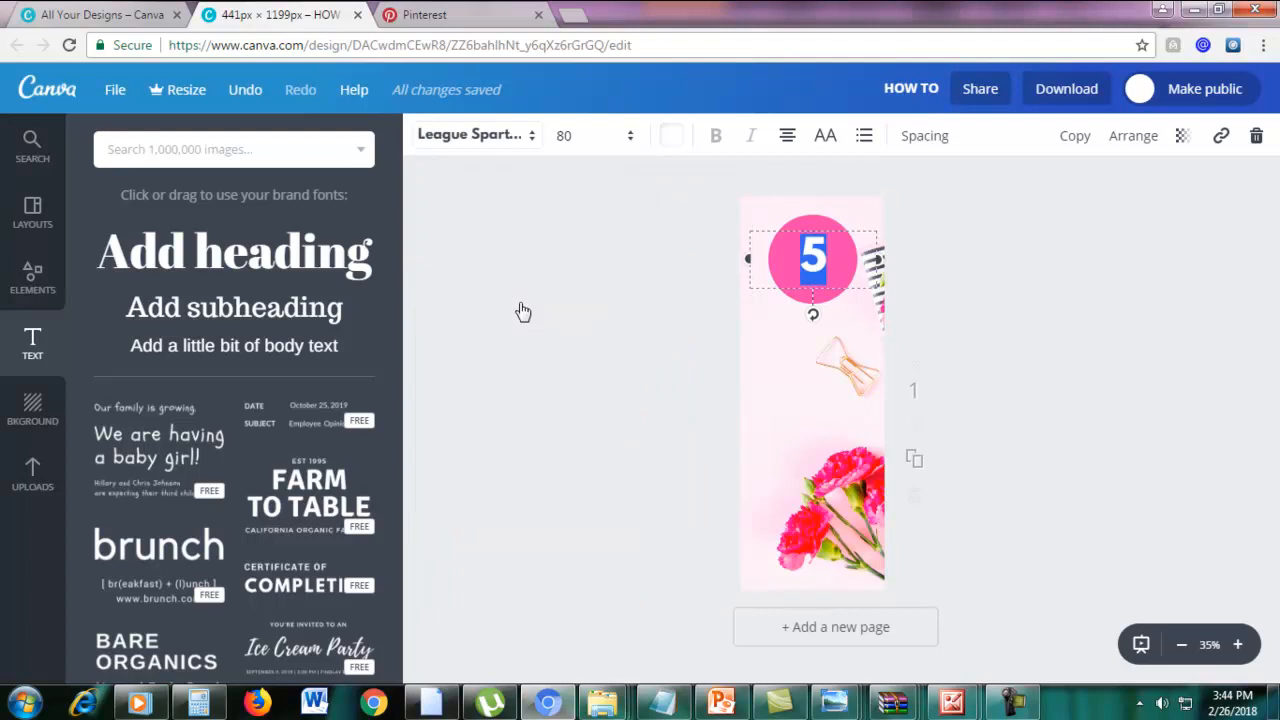
Step: Nudge the "5" down slightly, and shrink the pink circle so that it stays centred around the number
left_click(1104, 289)
left_click_drag(829, 250, 818, 262)
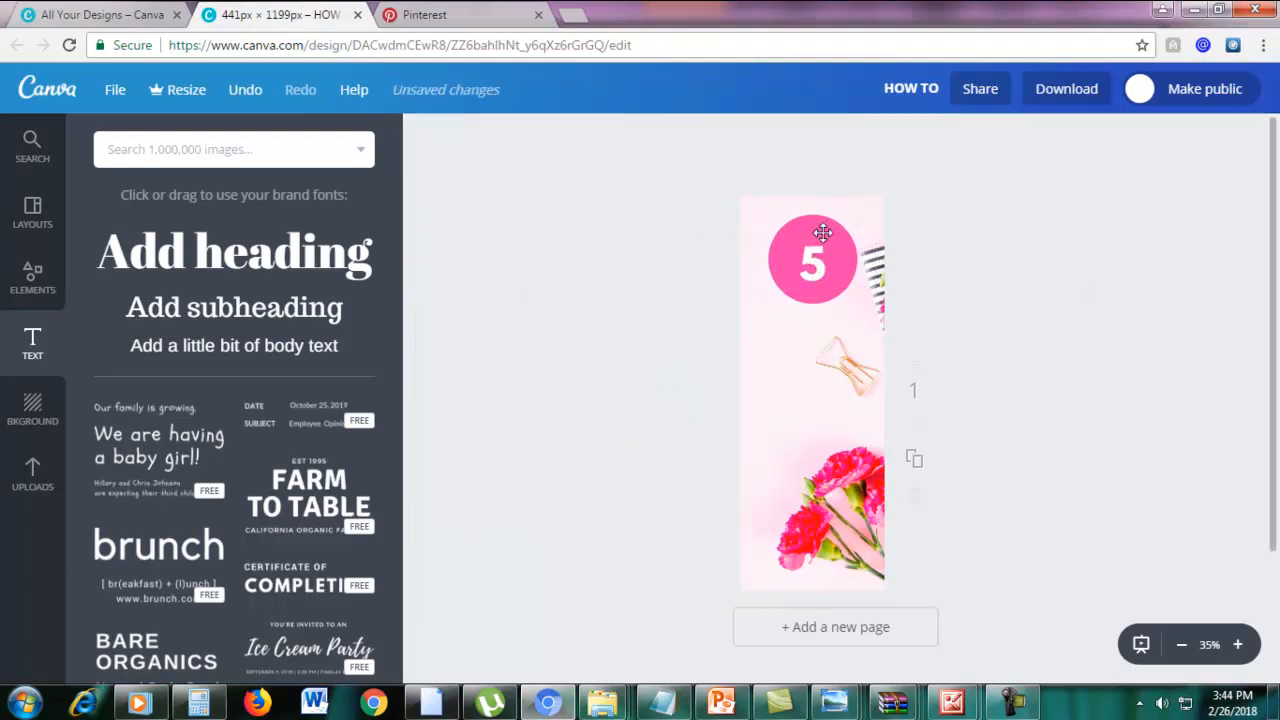
left_click(820, 231)
left_click_drag(857, 215, 812, 277)
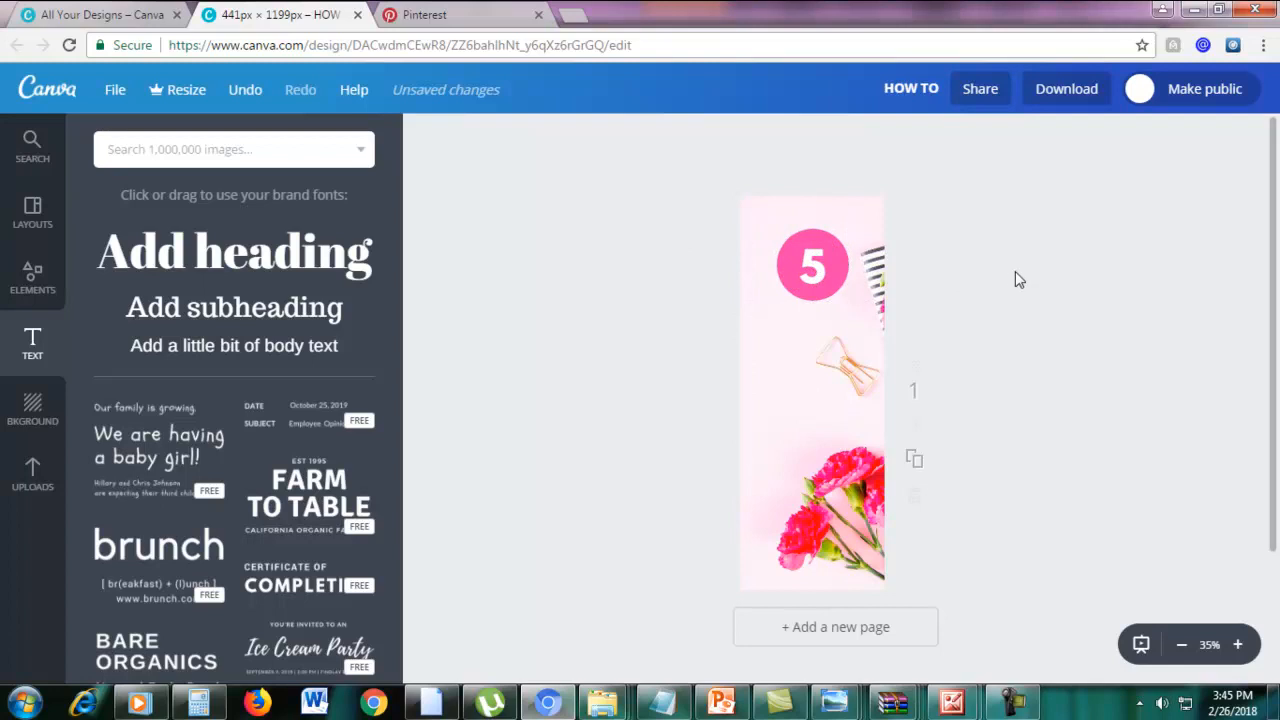
Step: Add a heading just below the pink circle and replace its text with "TIPS TO"
left_click(203, 270)
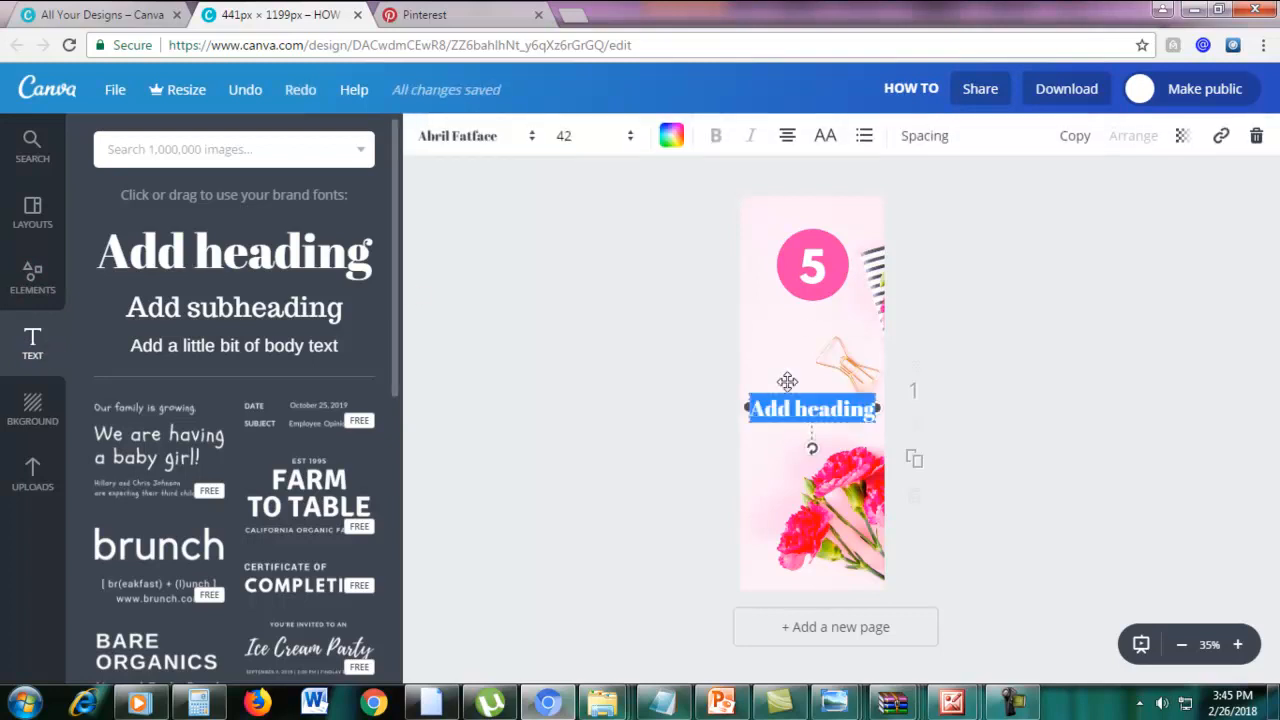
left_click_drag(840, 390, 842, 315)
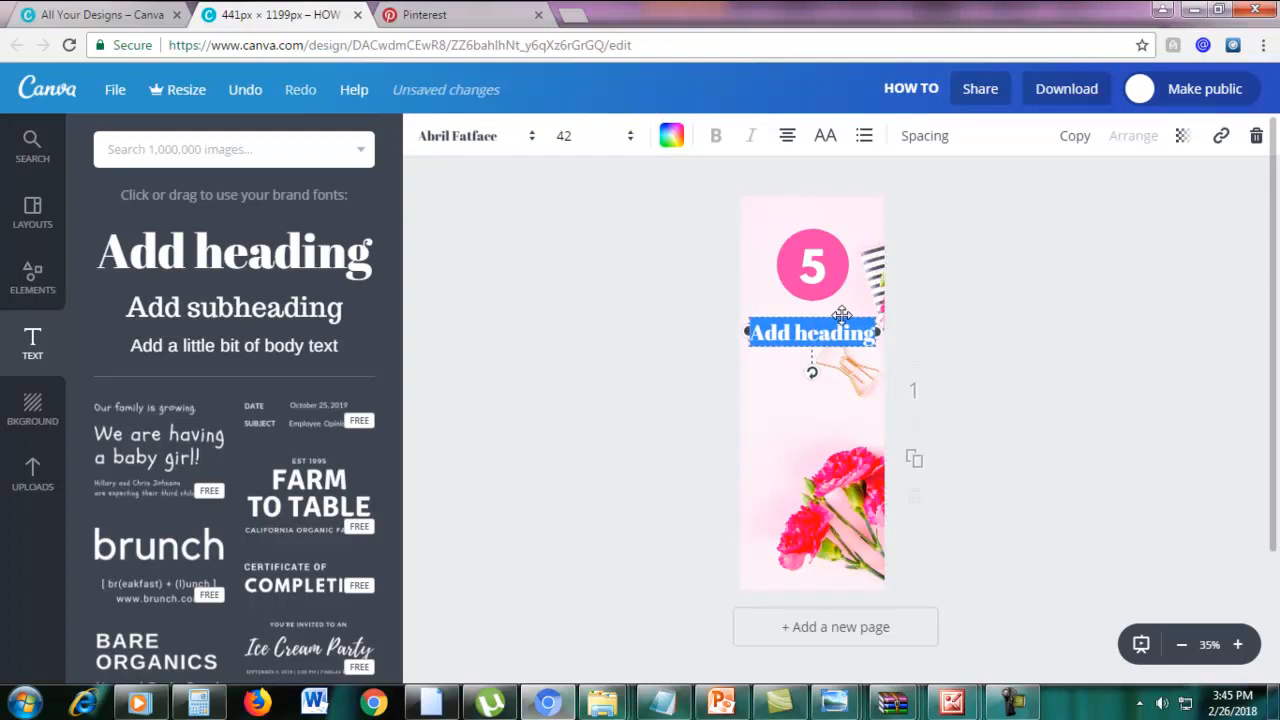
type("TIPS TO")
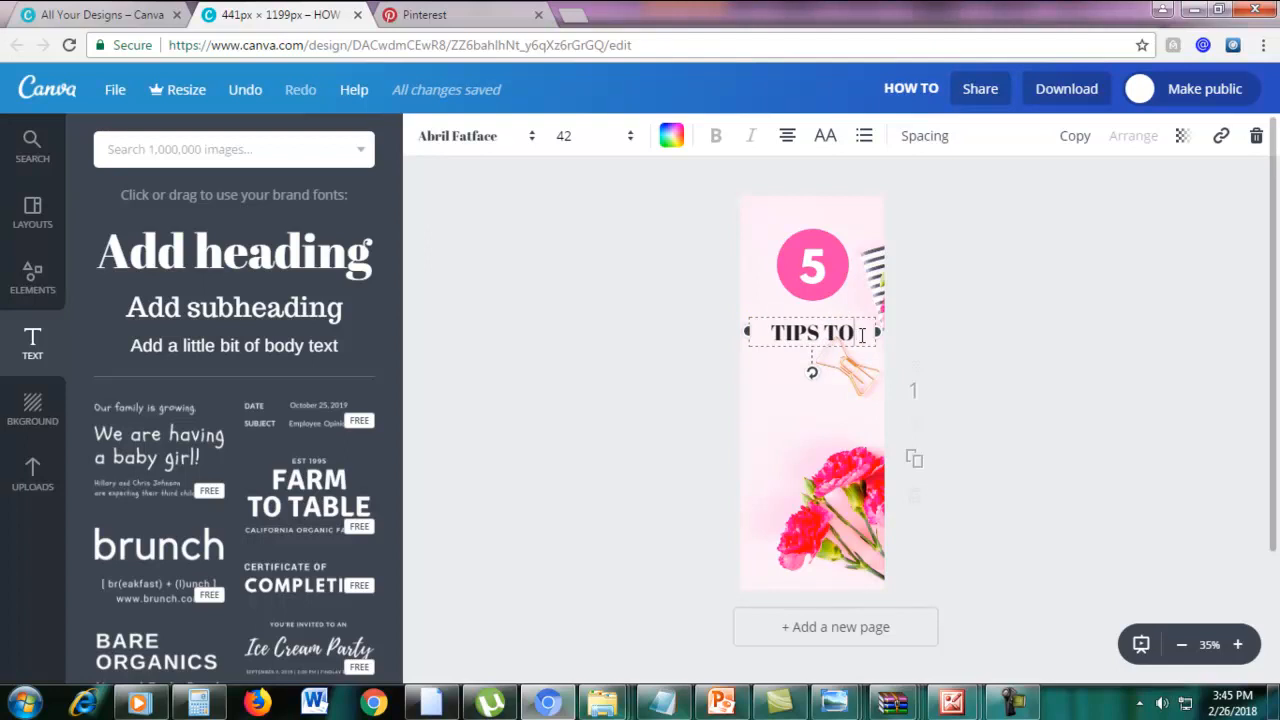
Step: Format the "TIPS TO" heading in League Spartan at font size 50
left_click_drag(862, 336, 762, 337)
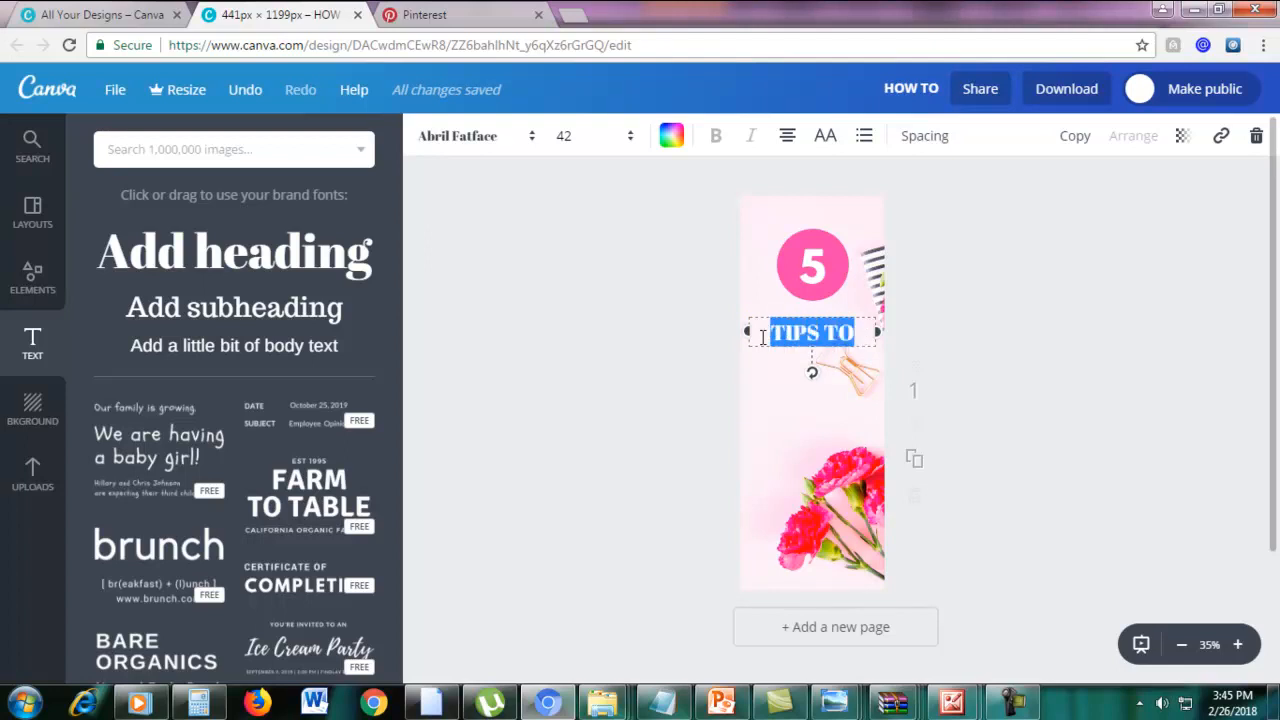
left_click(475, 138)
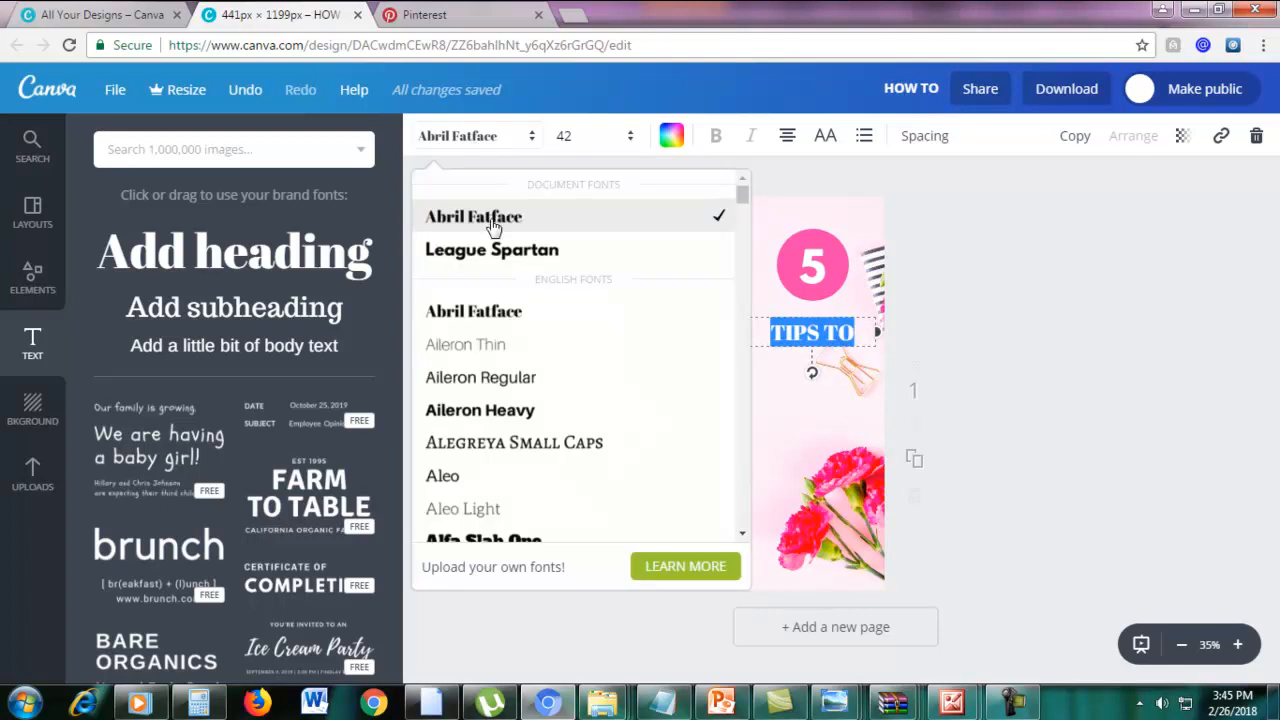
left_click(492, 252)
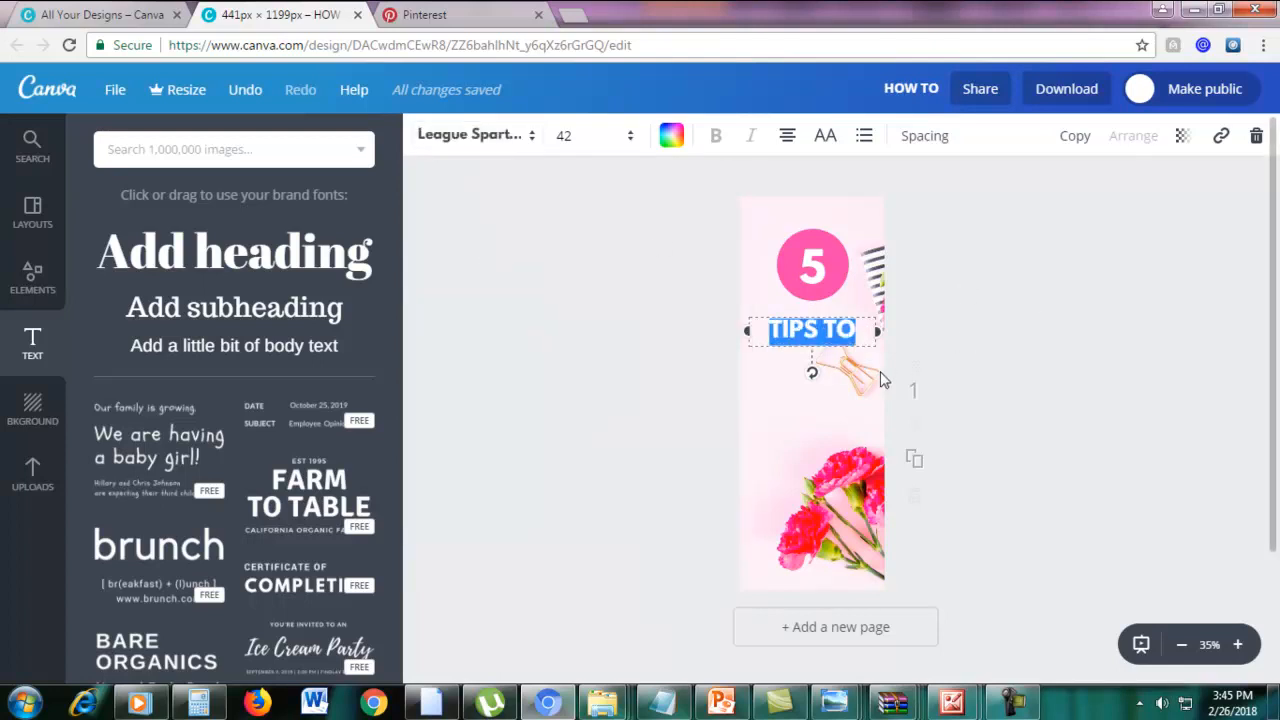
left_click(572, 135)
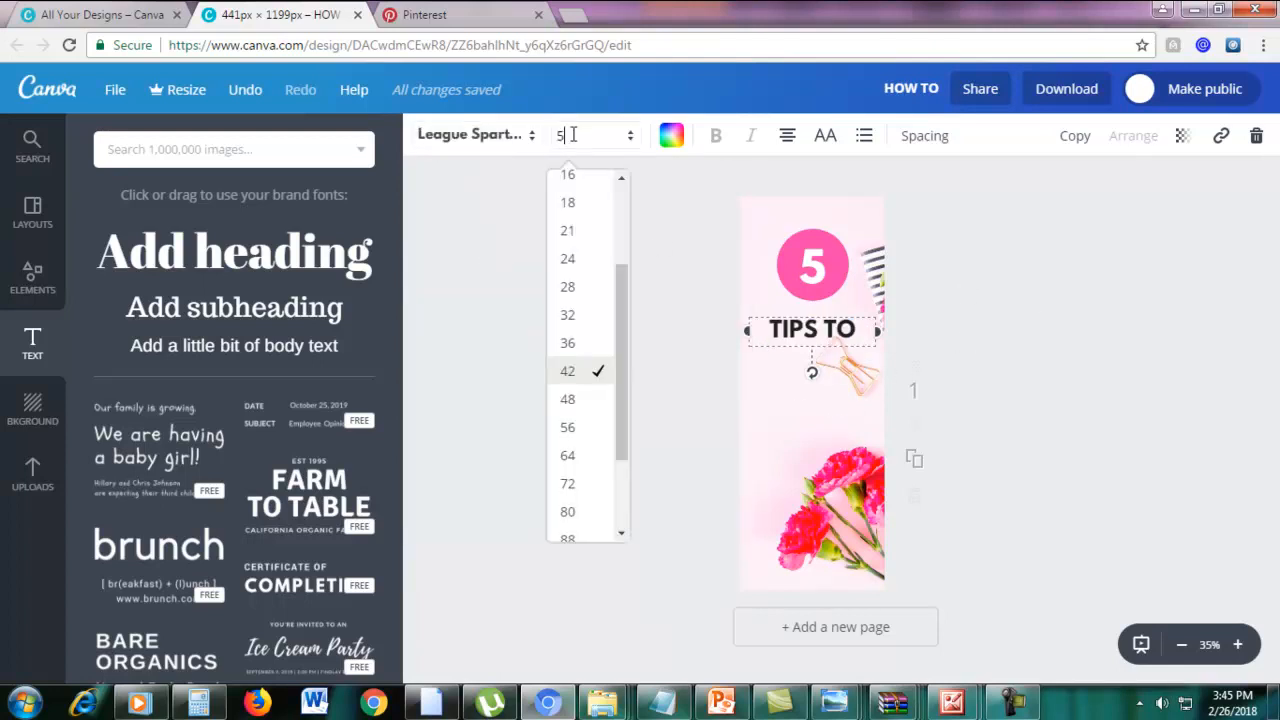
type("50")
key("Return")
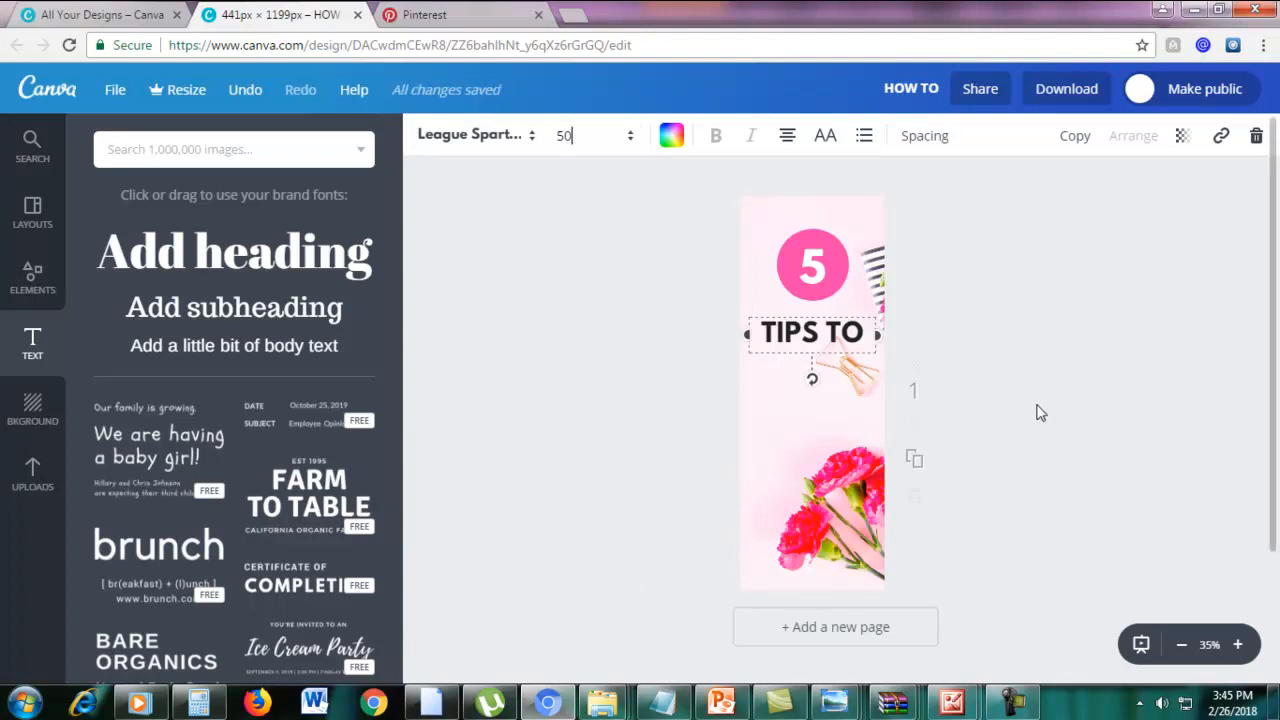
left_click(1037, 409)
Step: Duplicate the "TIPS TO" heading, align the copy directly beneath it, and replace the copy's text with "SKYROCKET"
left_click(804, 324)
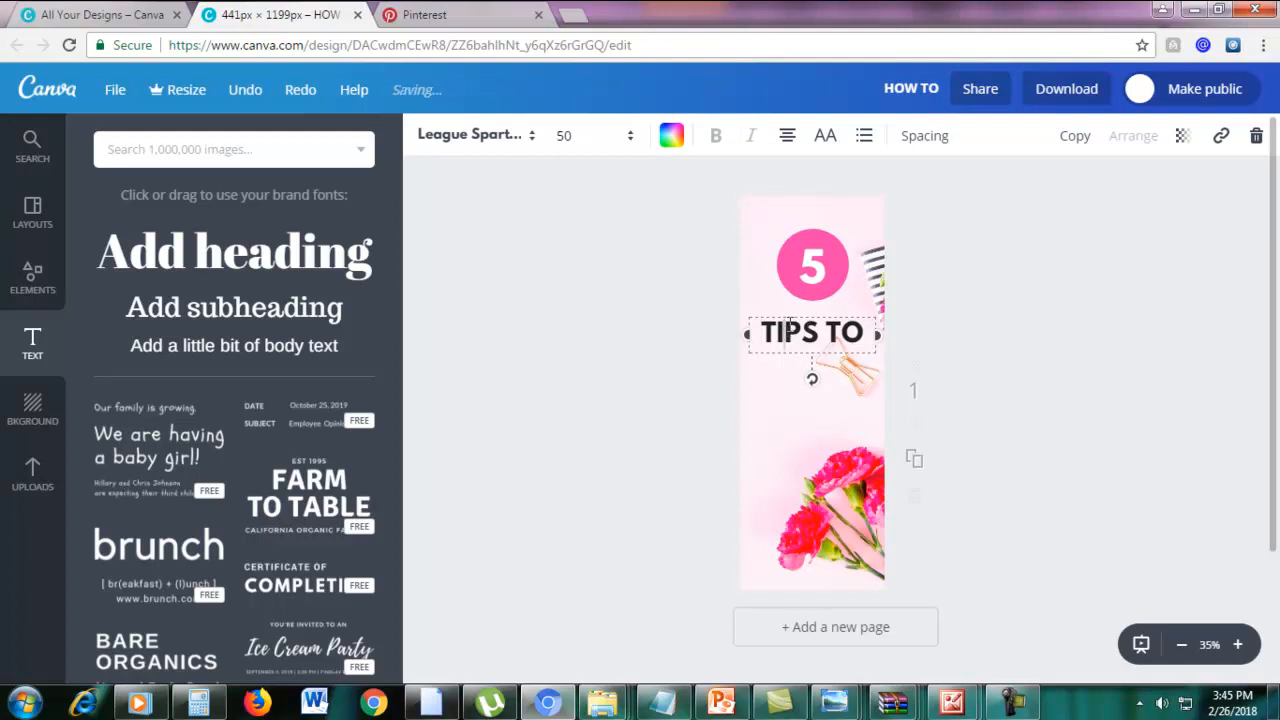
double_click(799, 319)
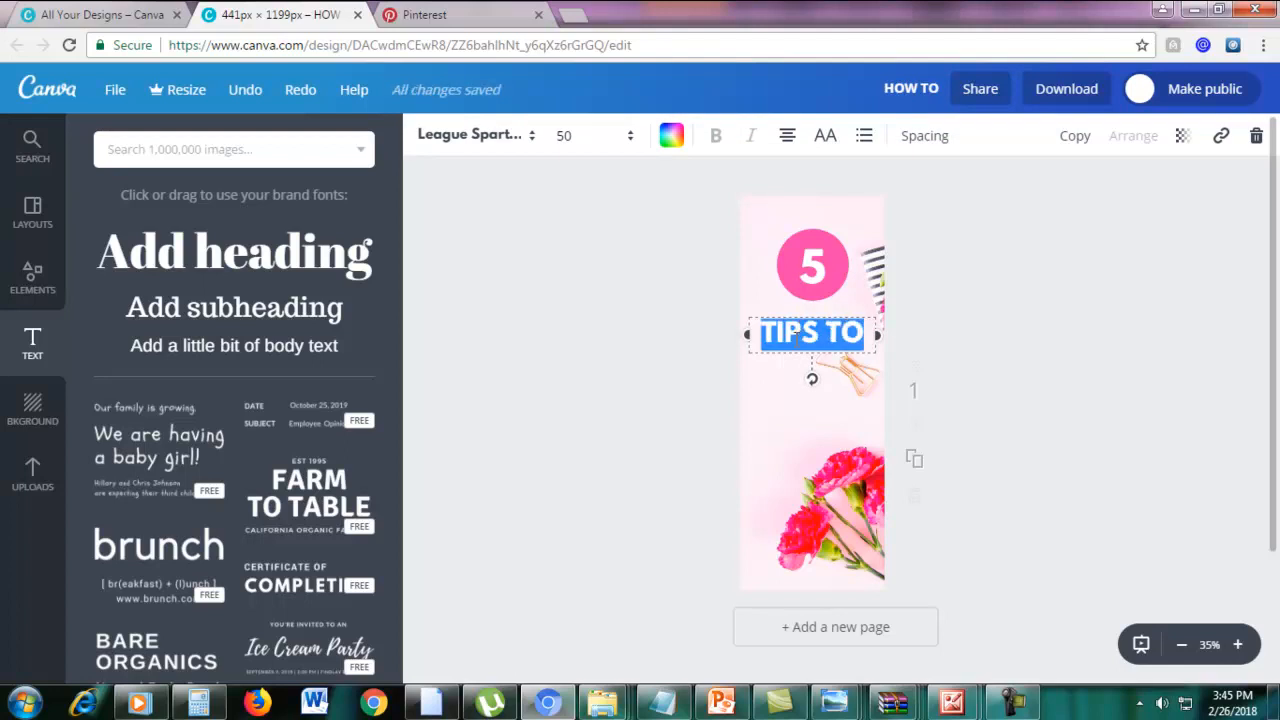
left_click(798, 335)
left_click(1075, 137)
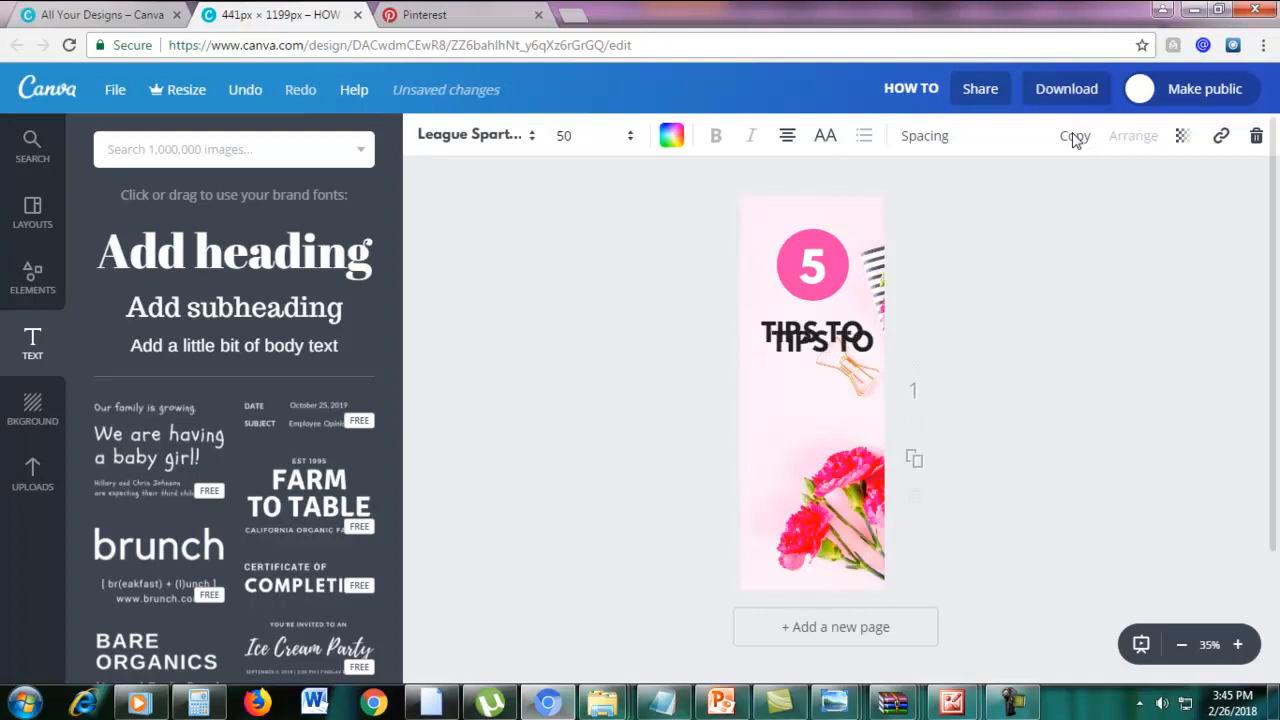
left_click_drag(872, 343, 864, 357)
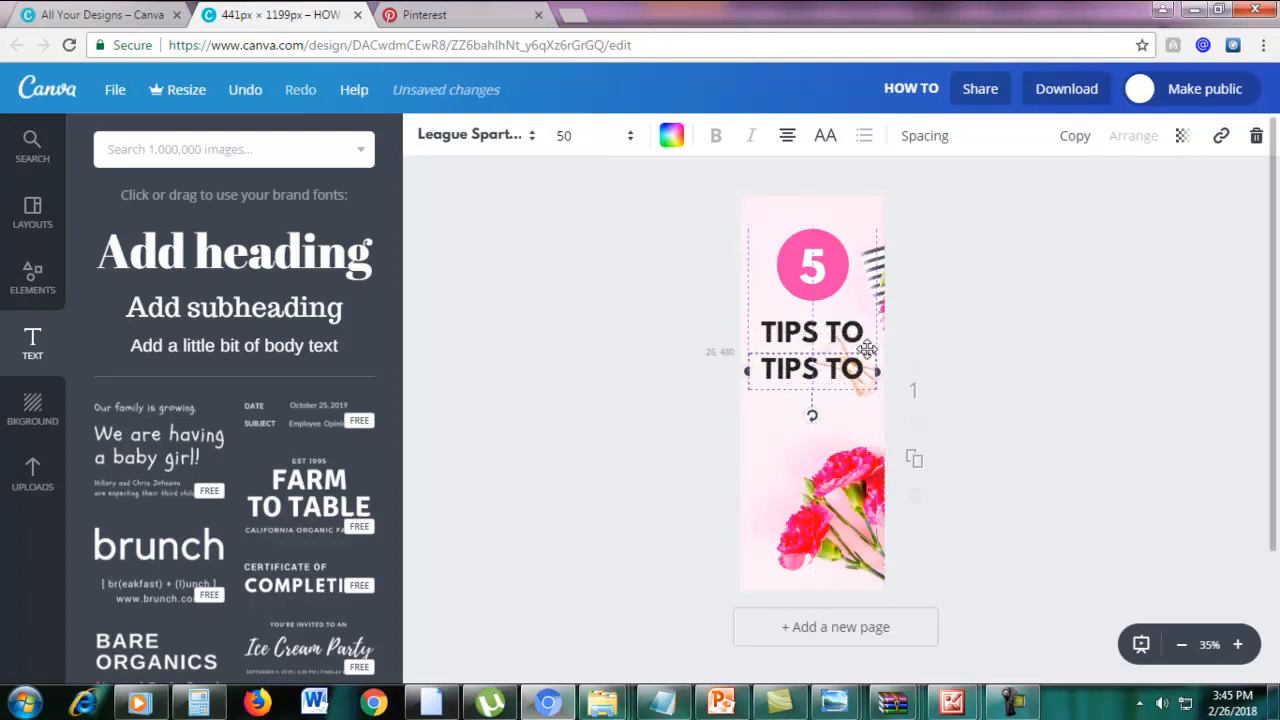
double_click(849, 368)
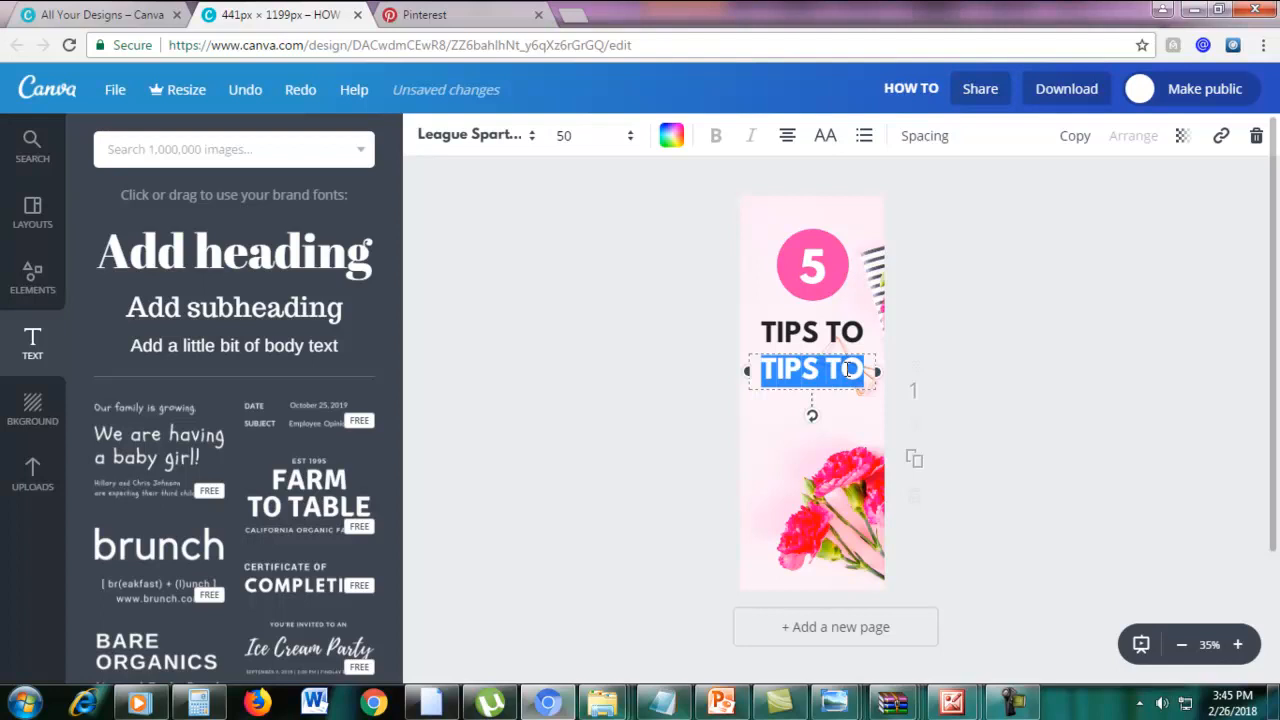
type("SKYROCKET")
Step: Widen the "SKYROCKET" text box slightly and reduce its font size to 40 to fit the word on one line
left_click_drag(846, 406, 737, 371)
left_click(575, 140)
type("45")
key("Return")
left_click(580, 150)
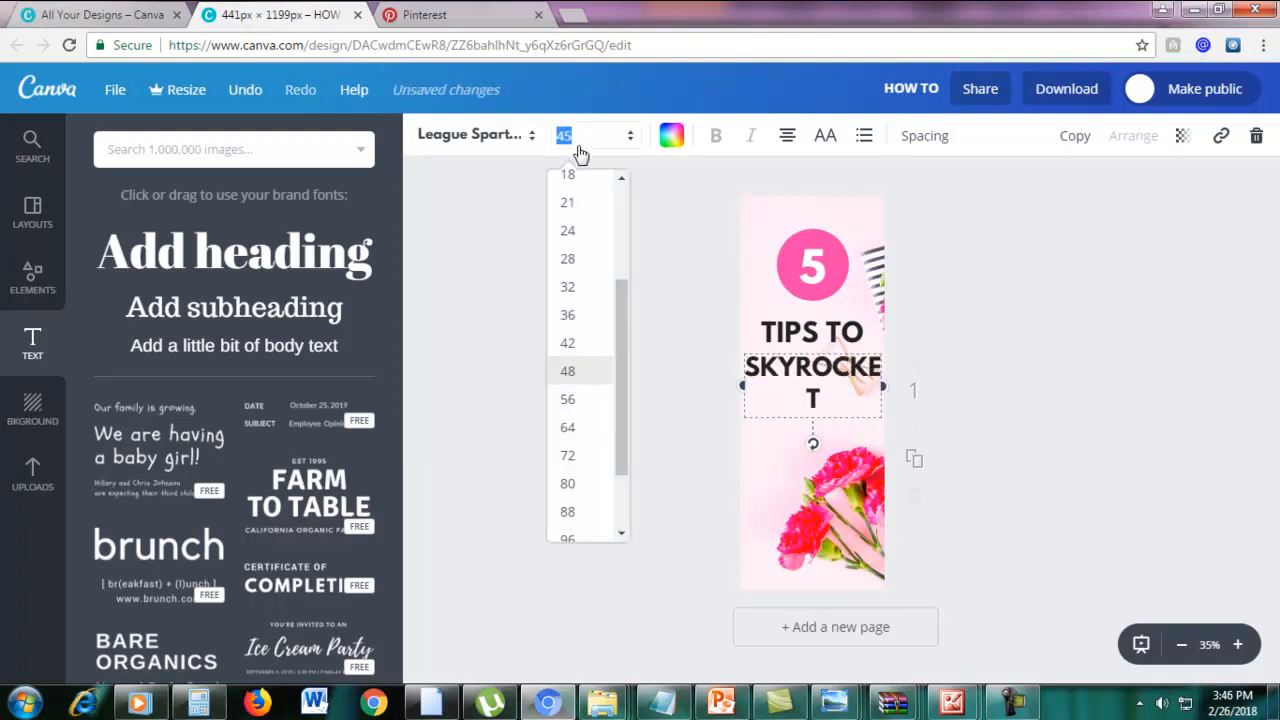
key("Return")
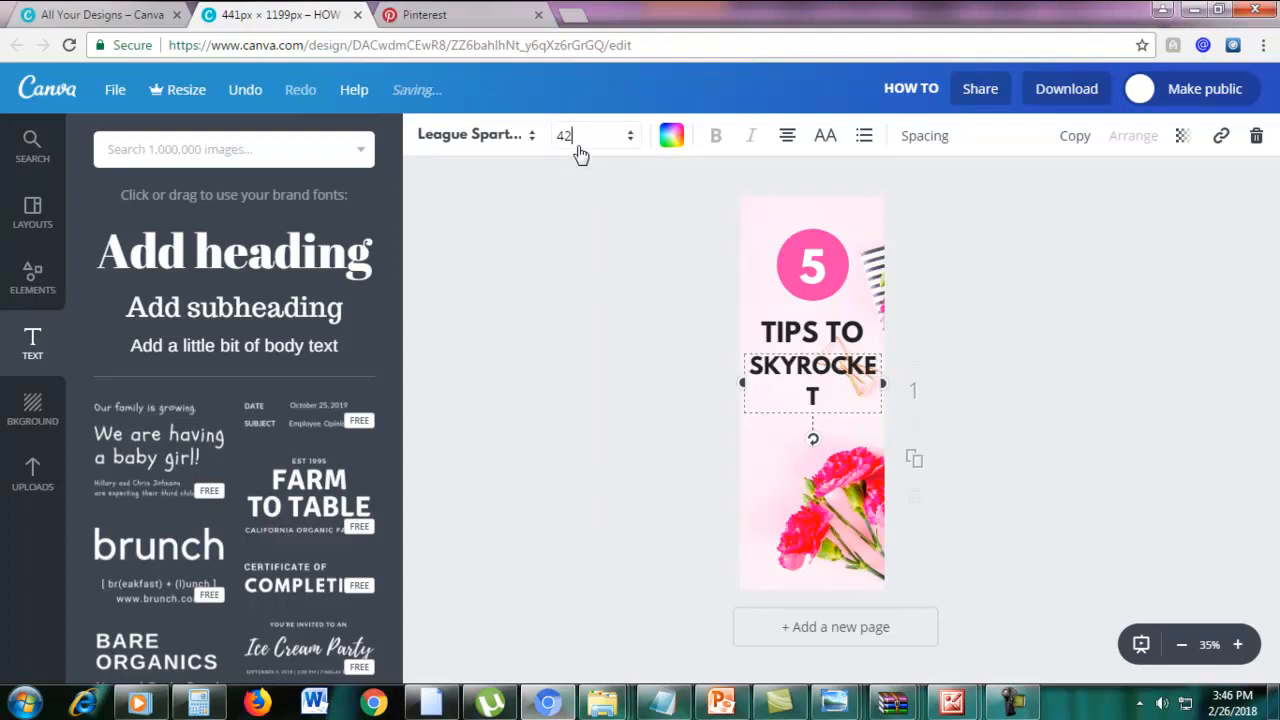
left_click(580, 150)
type("40")
key("Return")
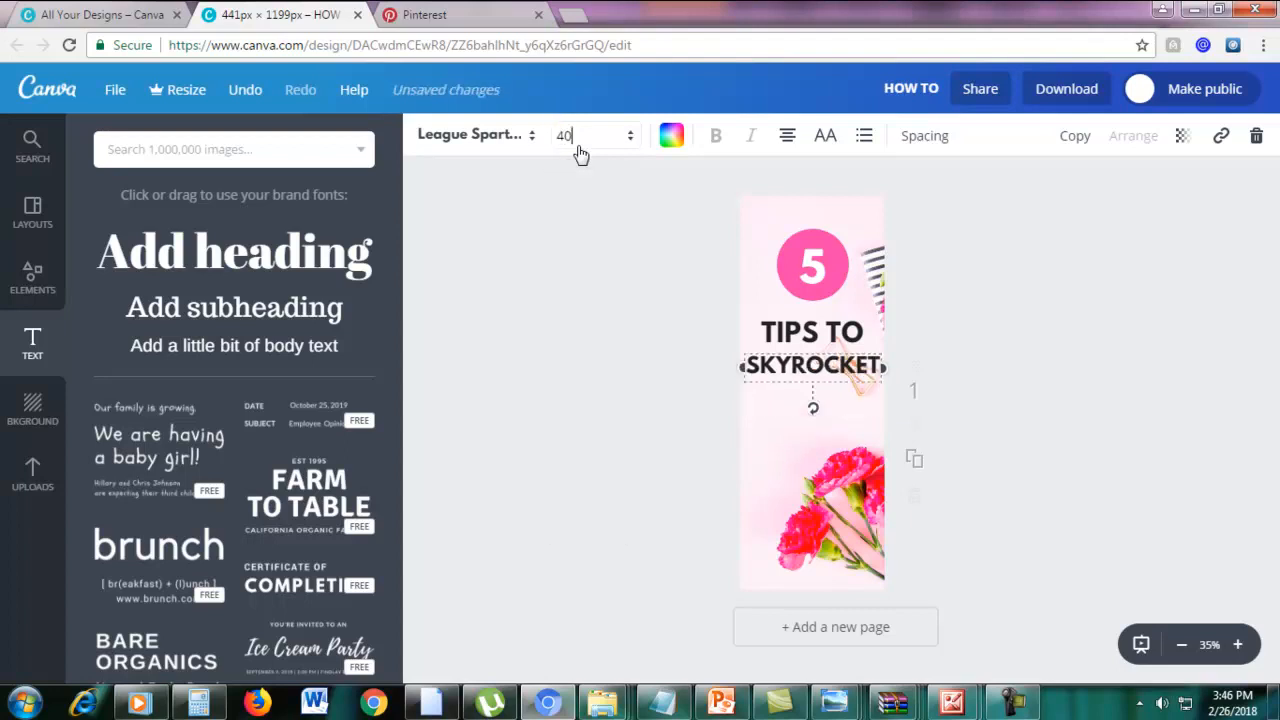
left_click_drag(838, 365, 860, 358)
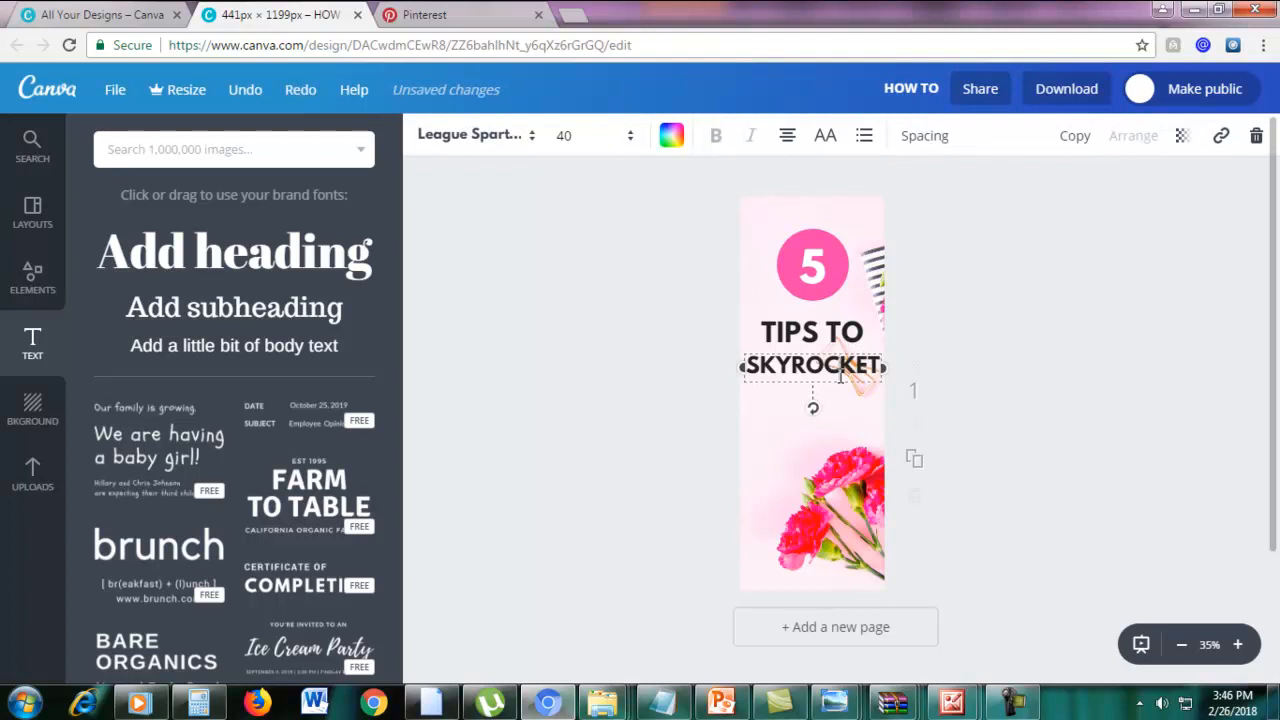
Step: Duplicate the "SKYROCKET" heading, place the copy directly beneath it, and replace the copy's text with "YOUR"
left_click(1077, 138)
left_click_drag(844, 360, 839, 382)
double_click(839, 393)
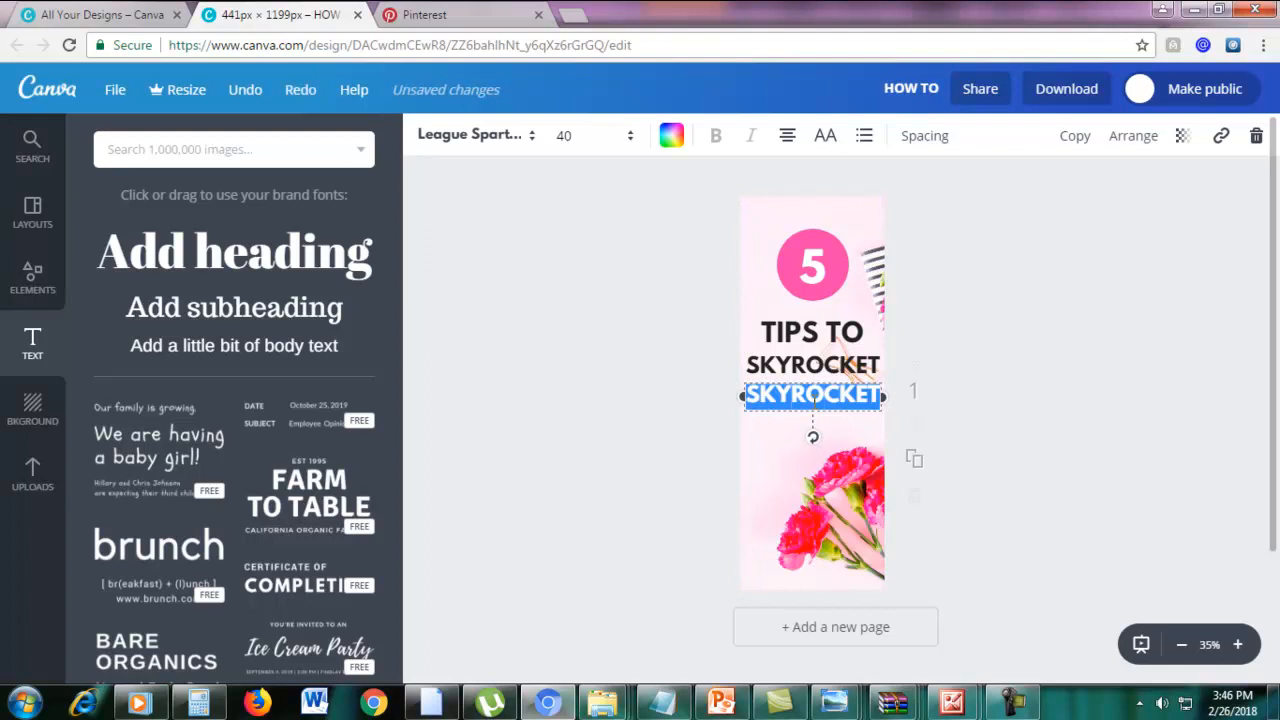
type("YOUR")
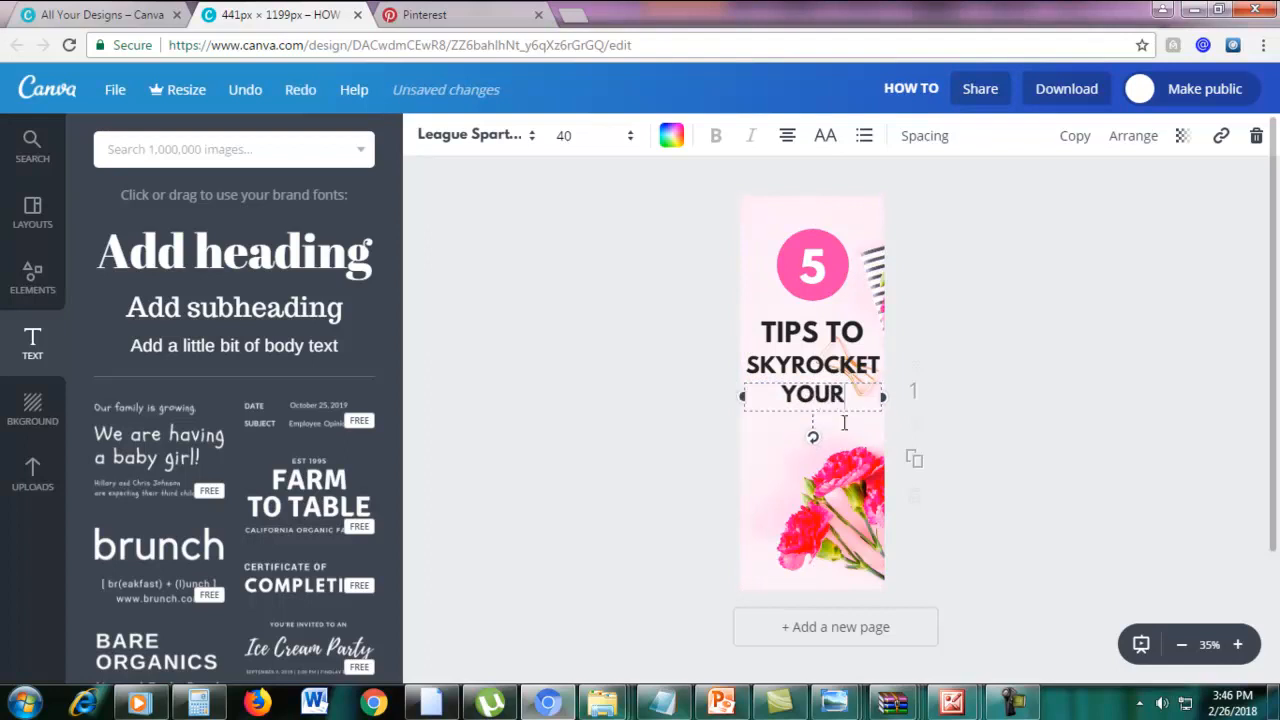
left_click(1166, 451)
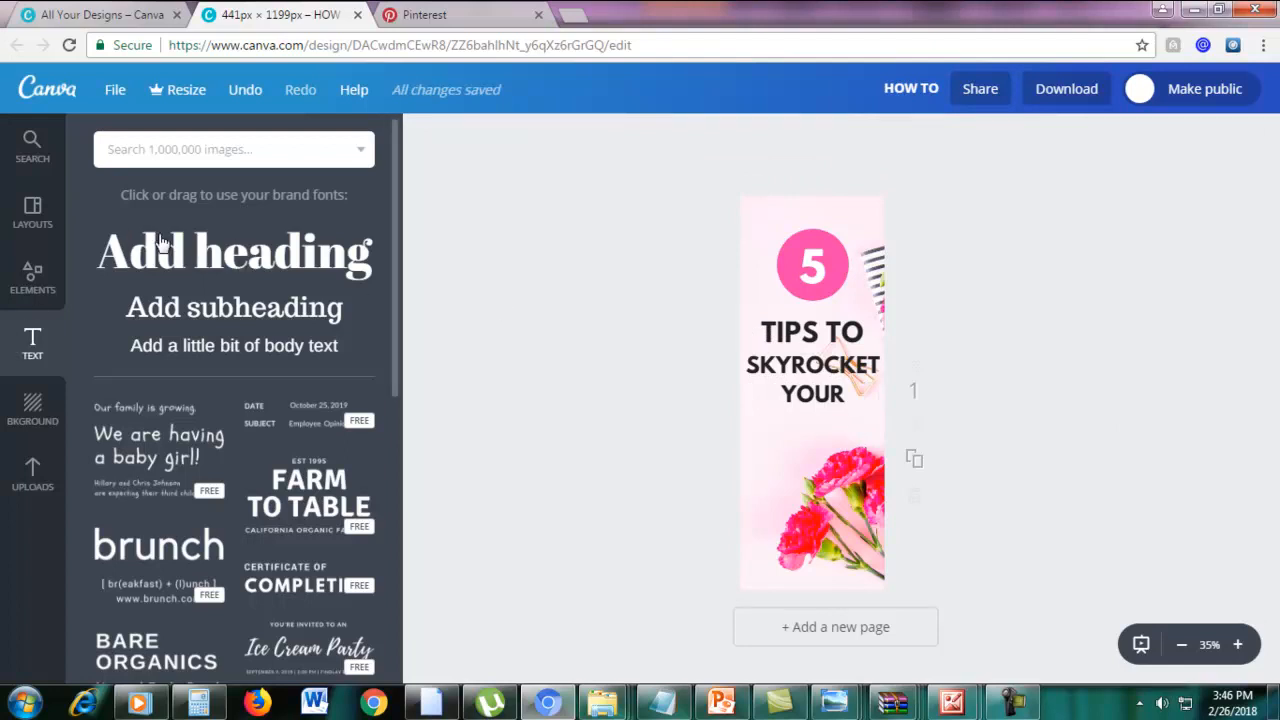
Step: Add a new heading reading "Motivation" directly beneath the "YOUR" heading
left_click(160, 243)
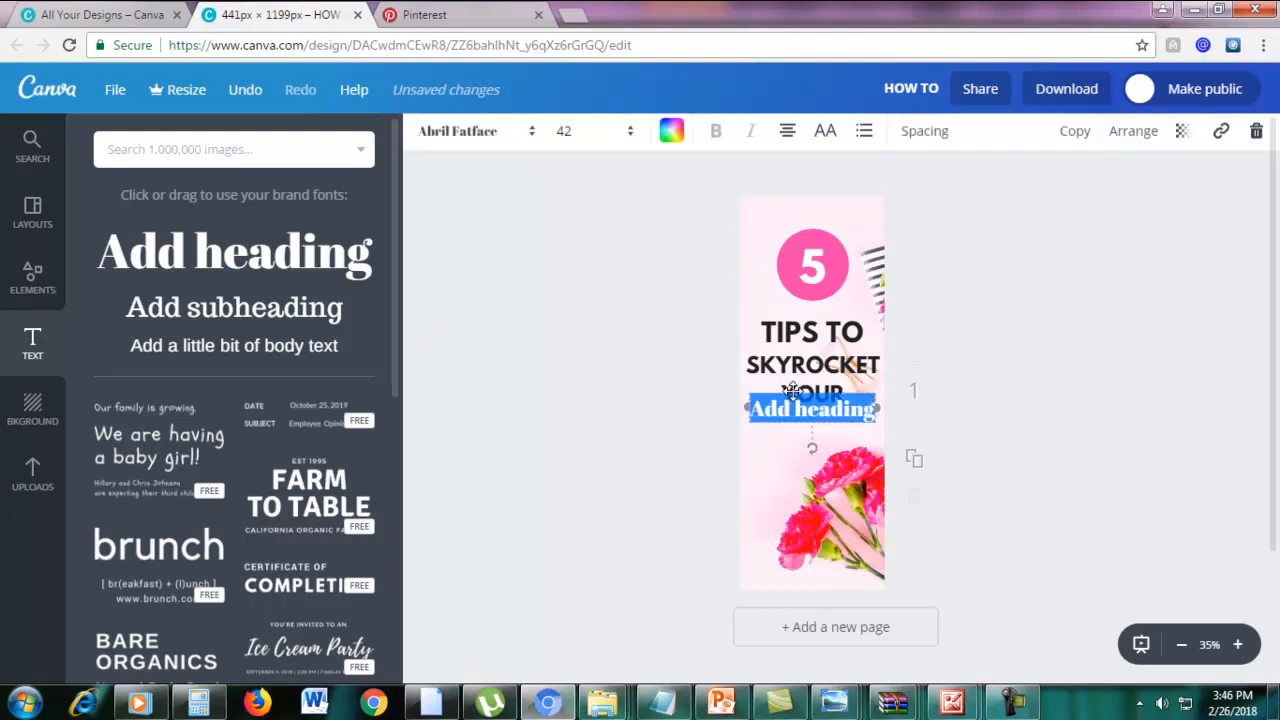
left_click_drag(795, 420, 791, 415)
key("BackSpace")
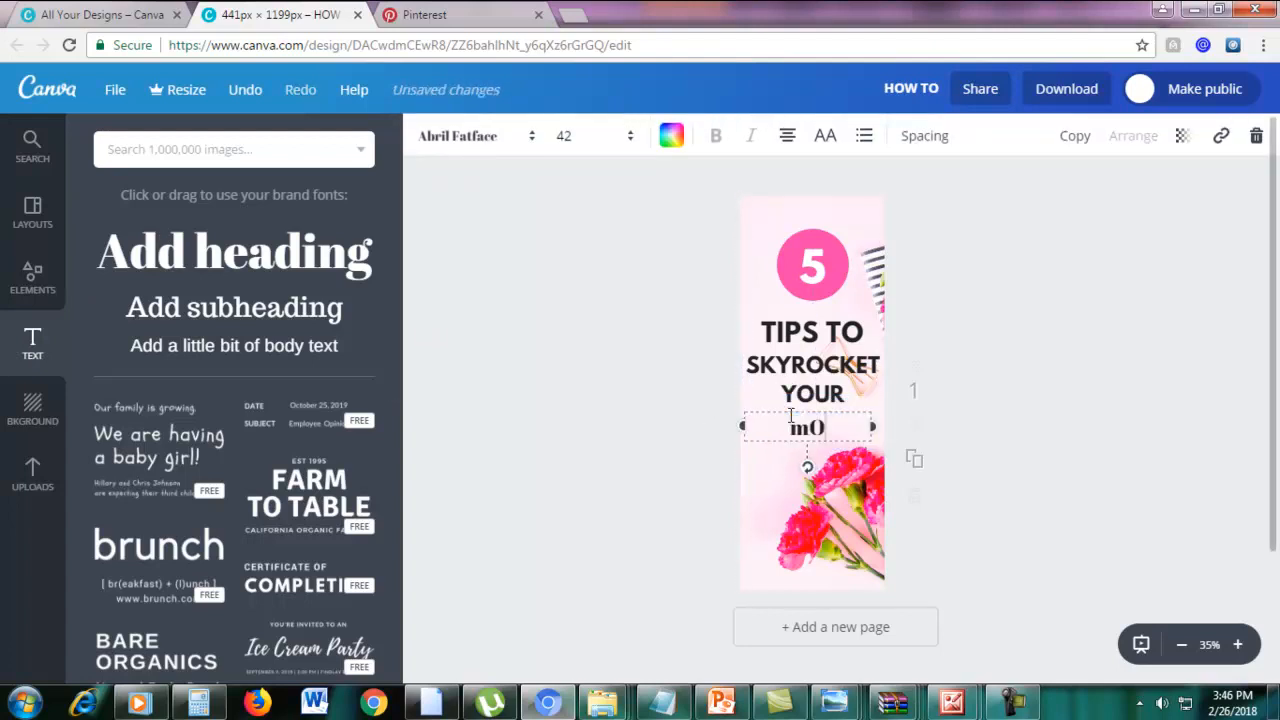
type("Motivation")
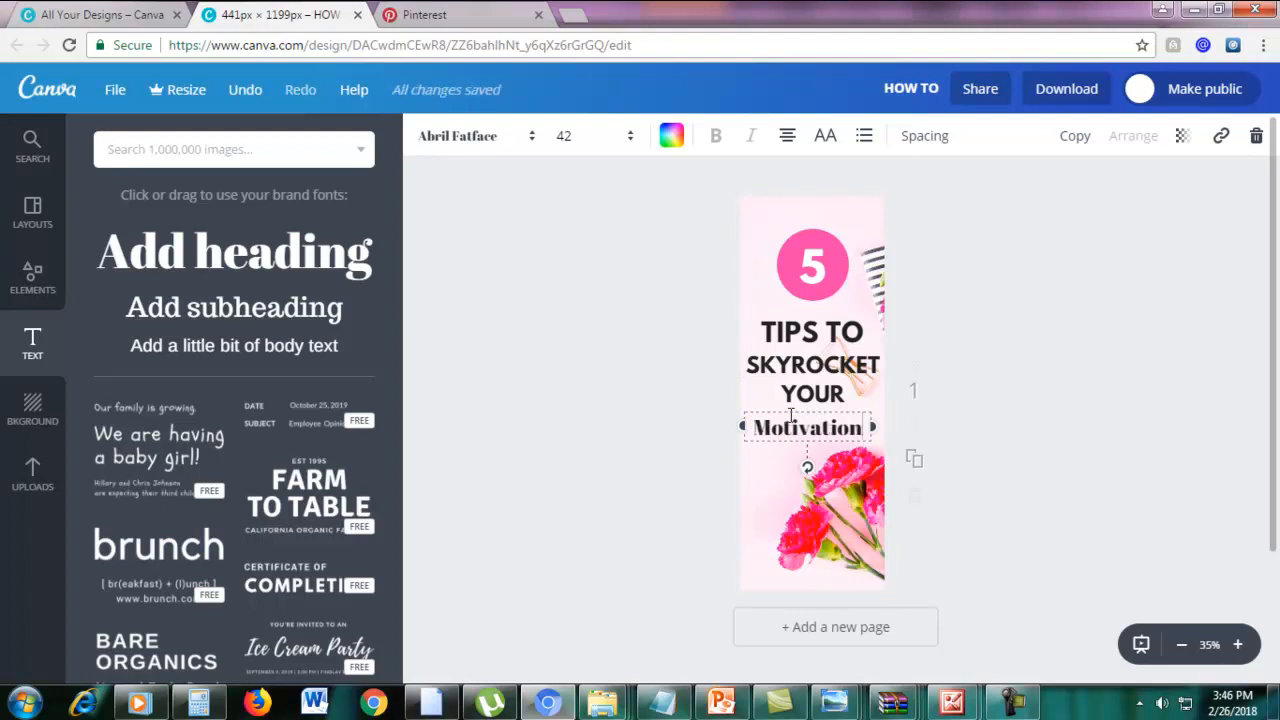
Step: Change the font of the "Motivation" heading to Pacifico
left_click_drag(758, 432, 864, 424)
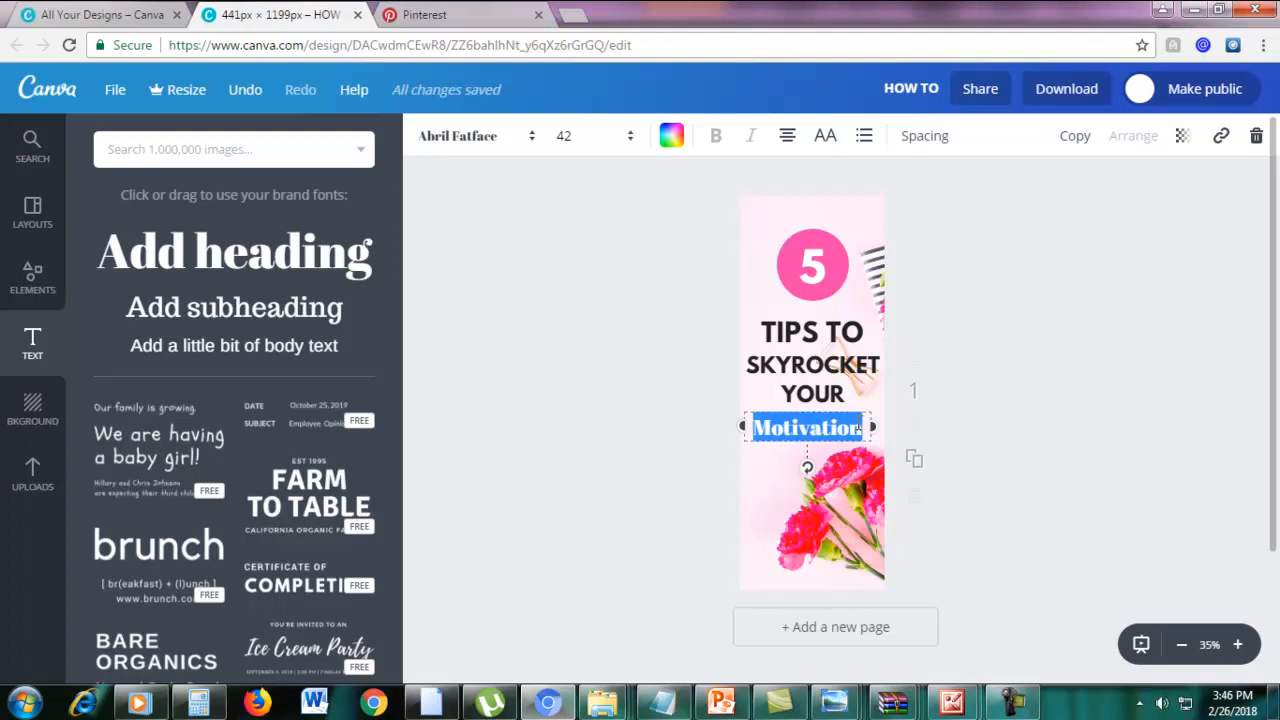
left_click(469, 140)
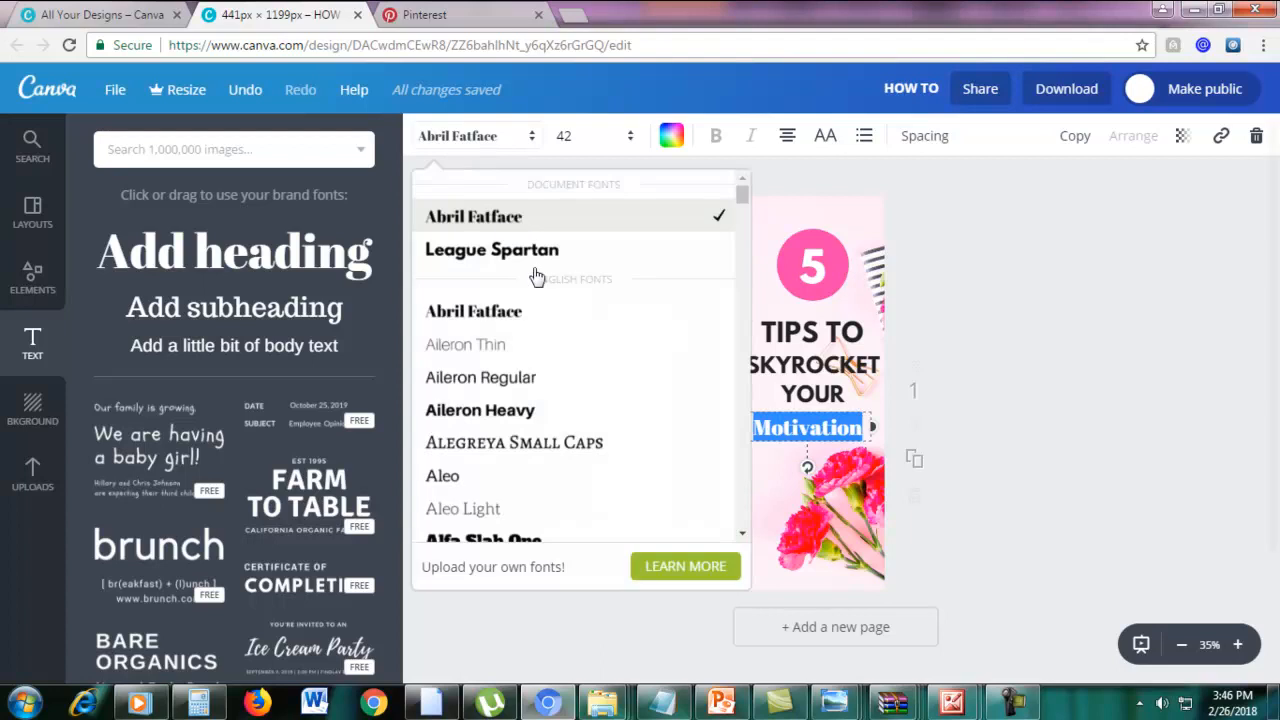
scroll(569, 383, "down", 10)
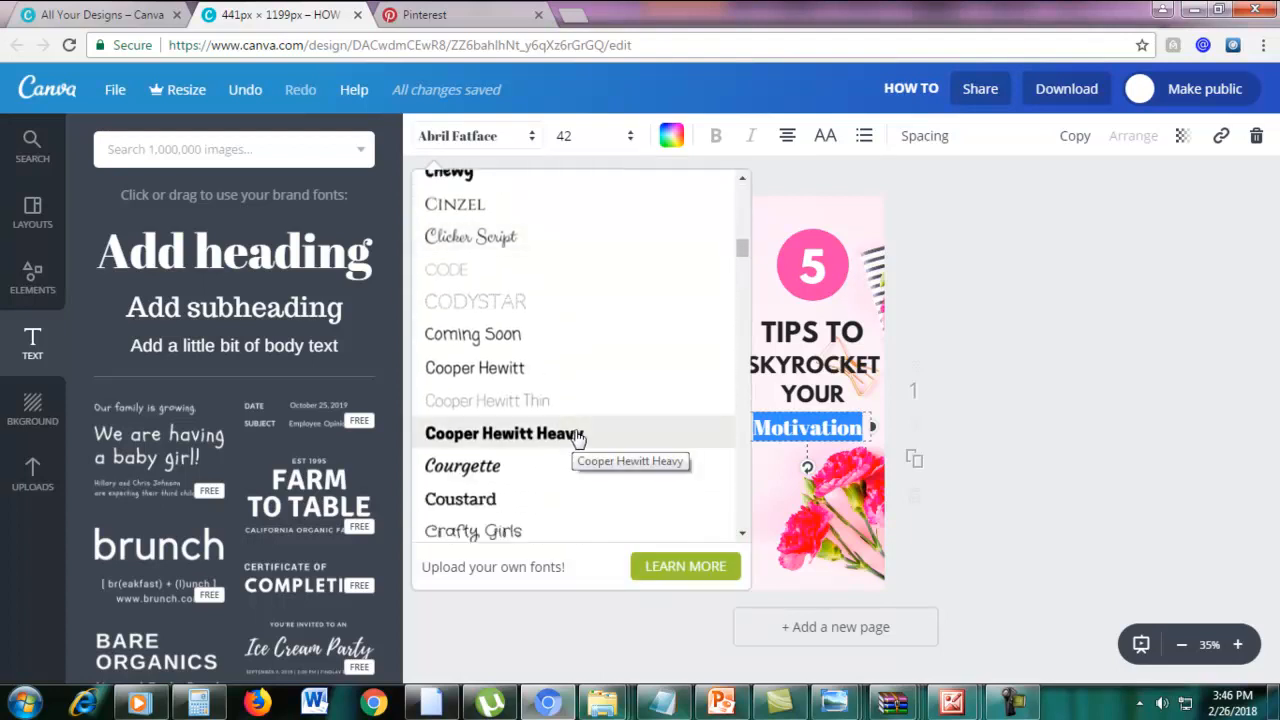
scroll(577, 437, "down", 6)
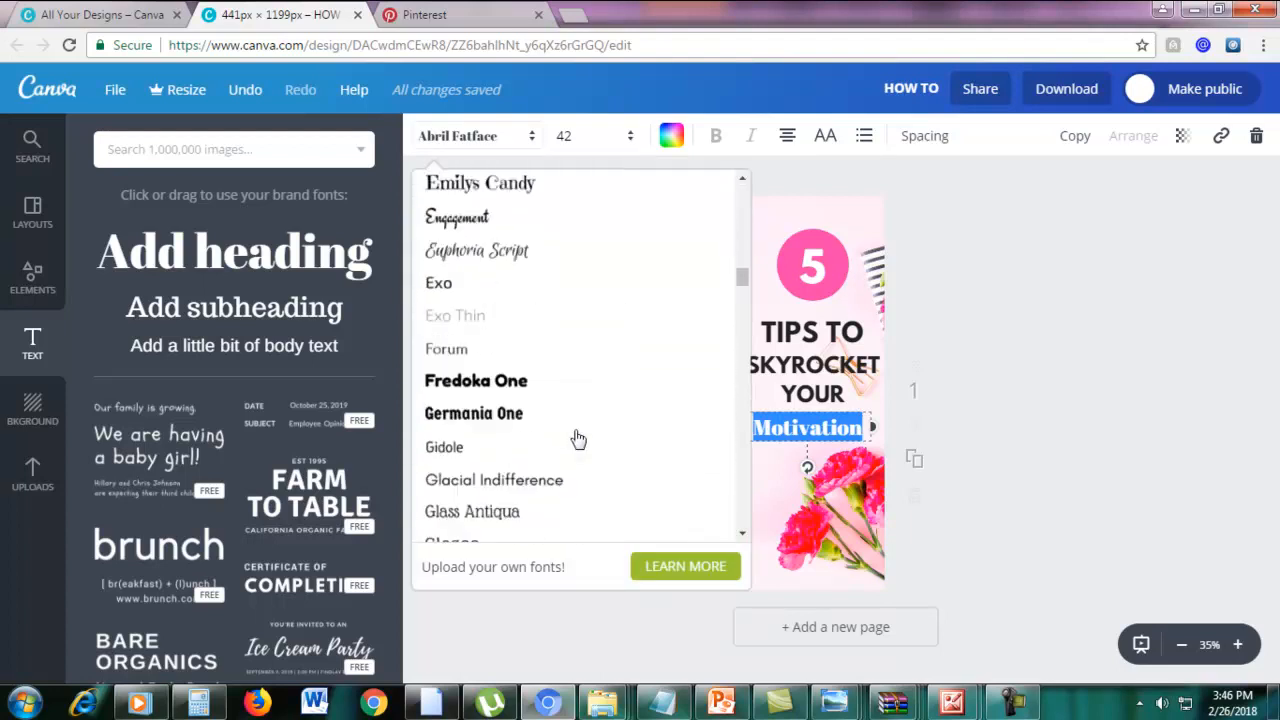
scroll(577, 437, "down", 12)
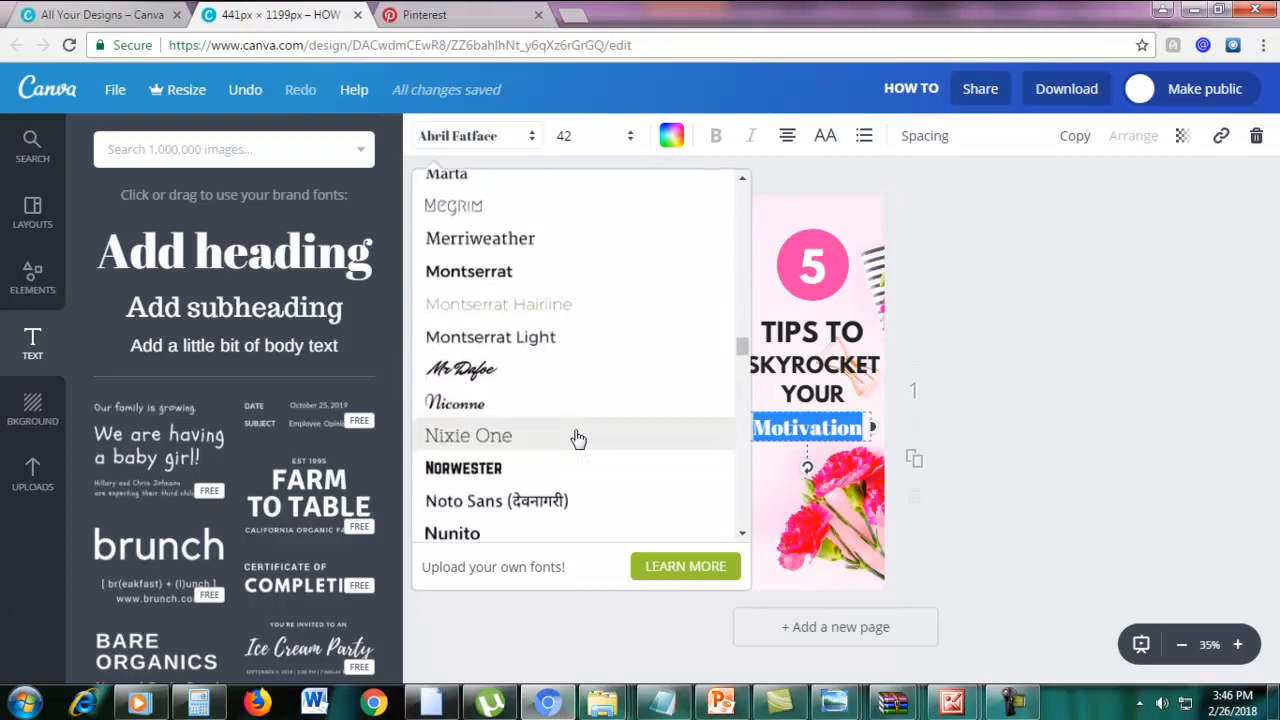
scroll(578, 452, "down", 3)
scroll(578, 452, "up", 5)
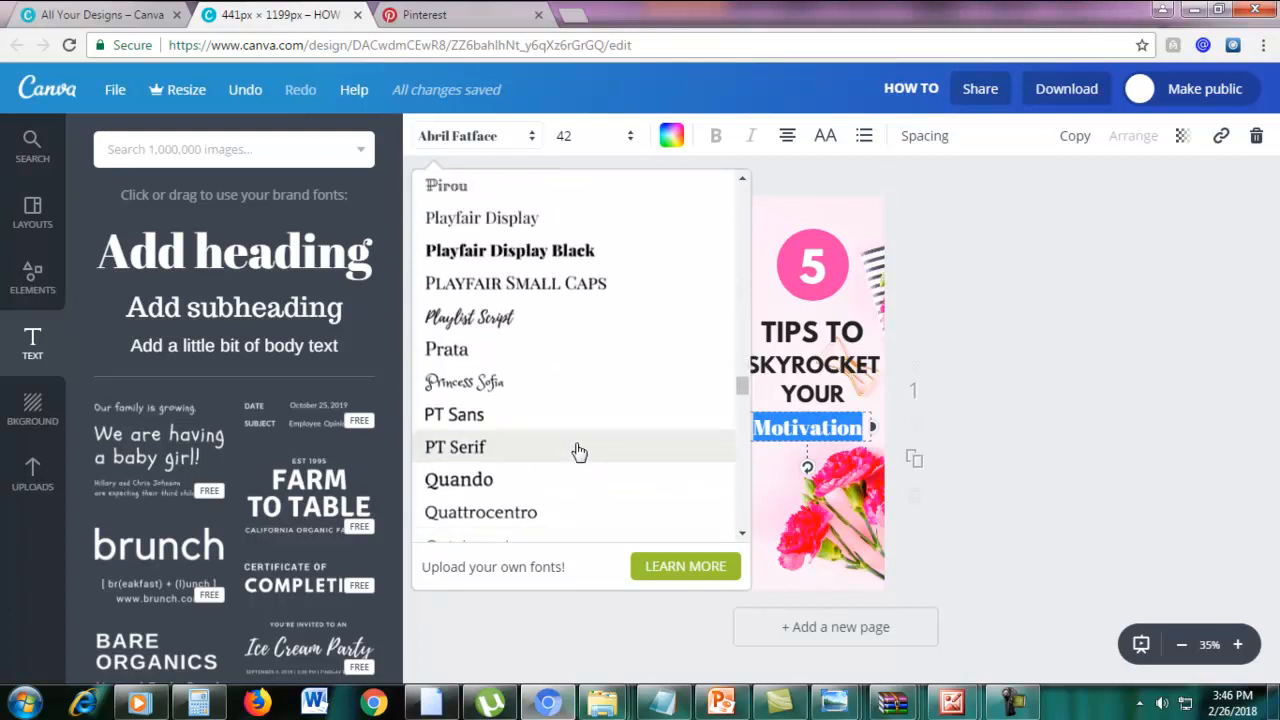
scroll(578, 452, "up", 4)
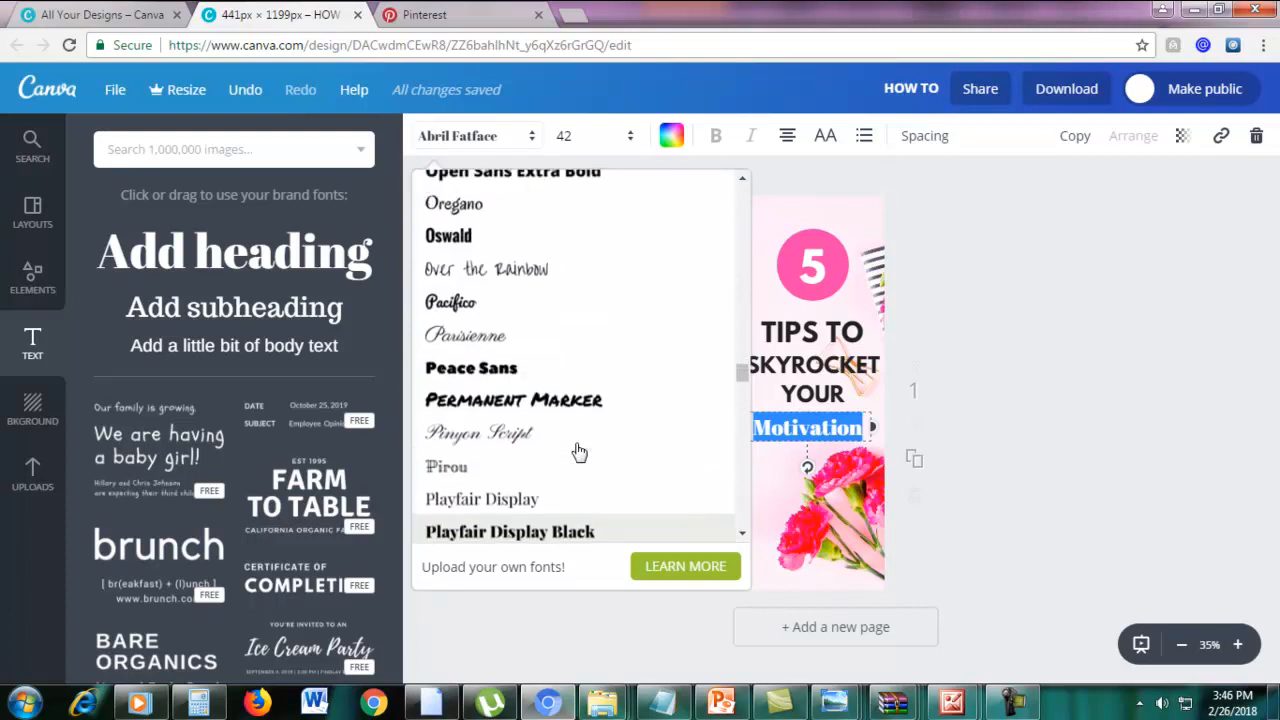
left_click(487, 313)
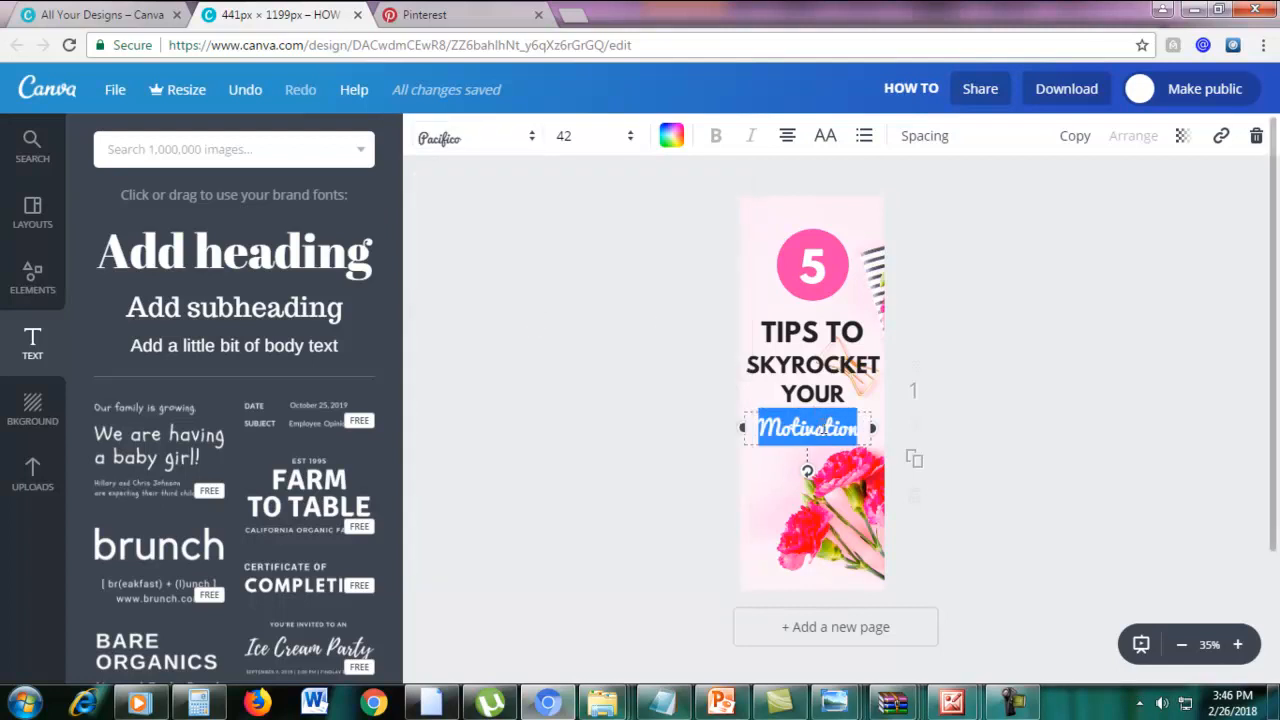
Step: Enlarge the "Motivation" heading to font size 50 and again to 52
left_click_drag(866, 427, 754, 432)
left_click(590, 140)
type("50")
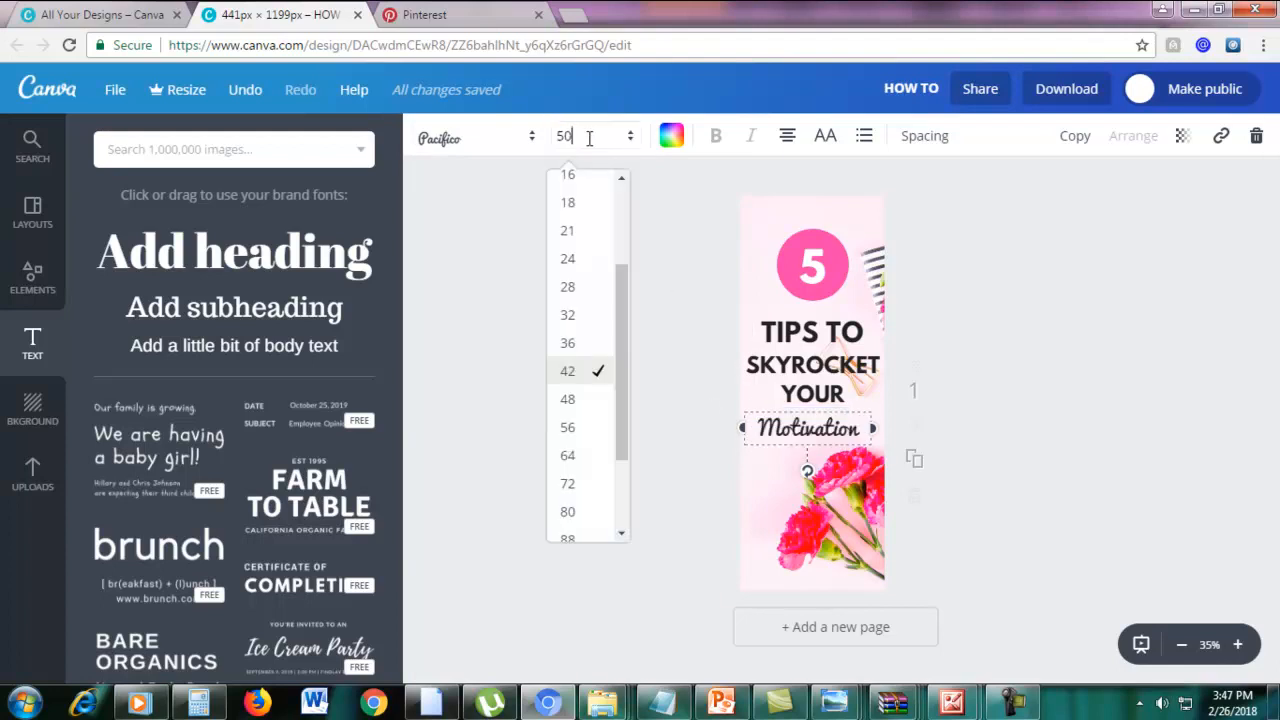
key("Return")
left_click(590, 138)
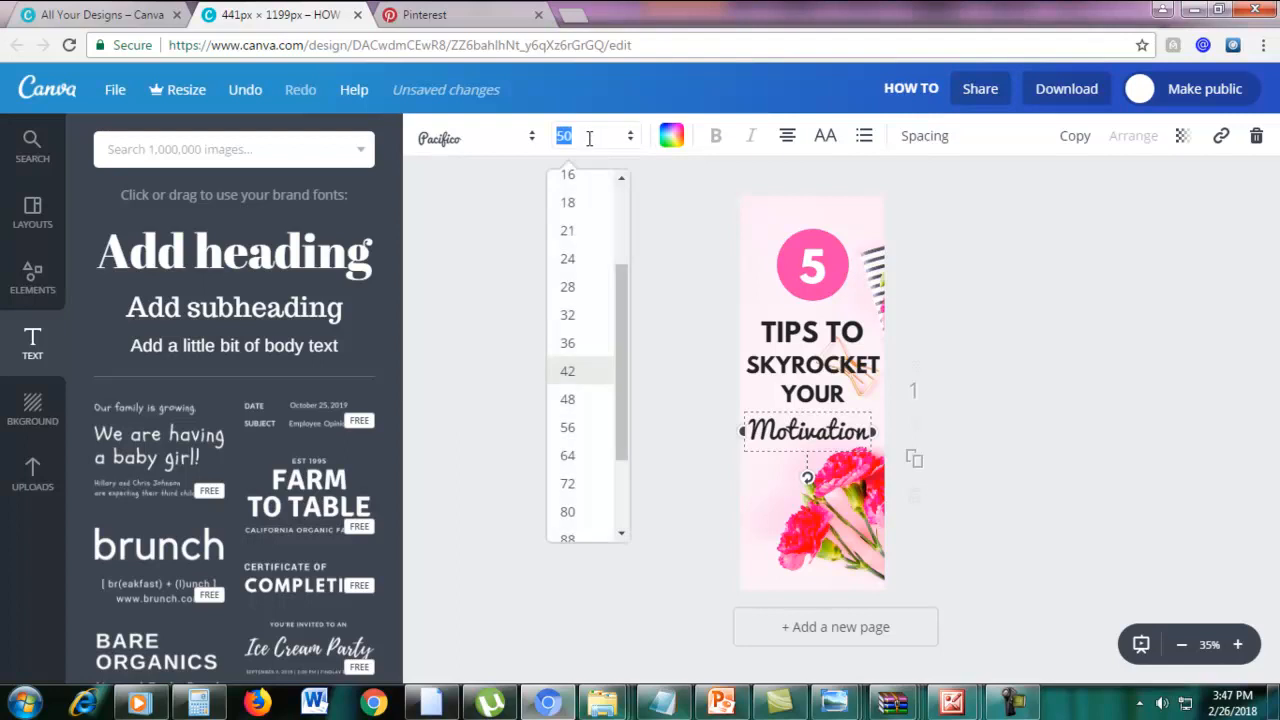
type("5")
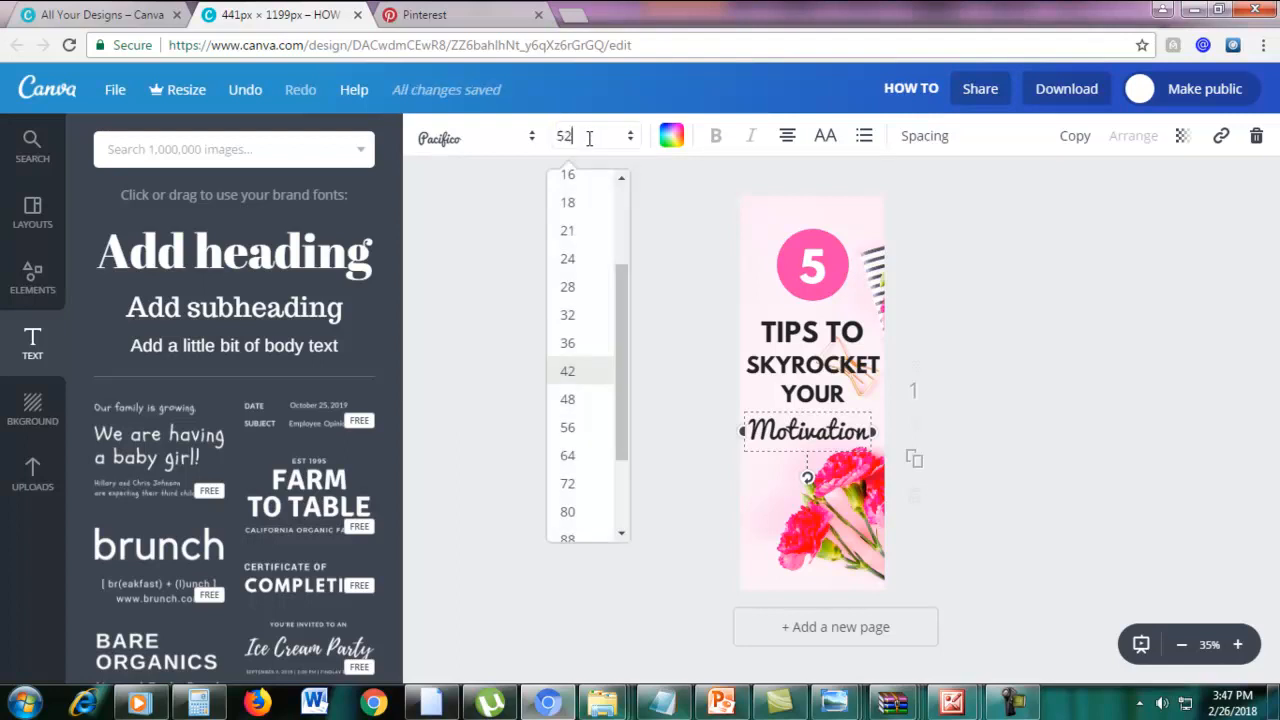
type("2")
key("Return")
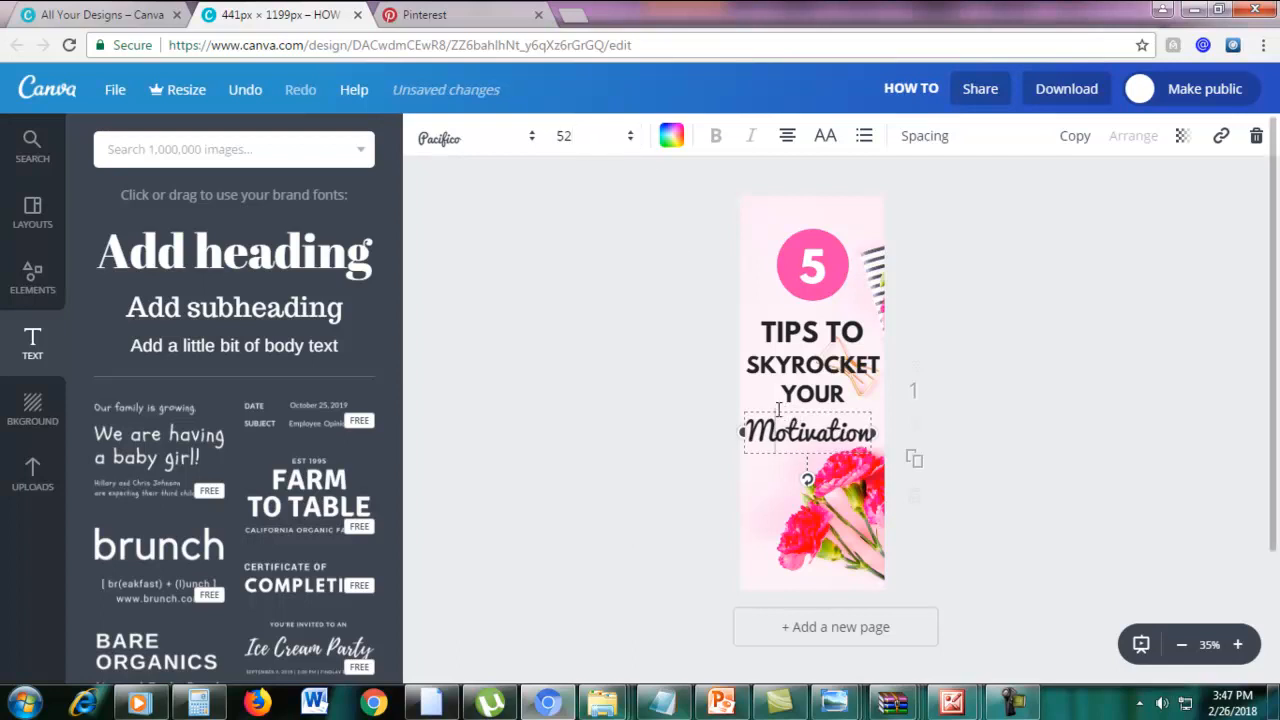
Step: Raise the "Motivation" heading to font size 53, widen its text box slightly, and center it beneath "YOUR"
left_click_drag(771, 405, 781, 405)
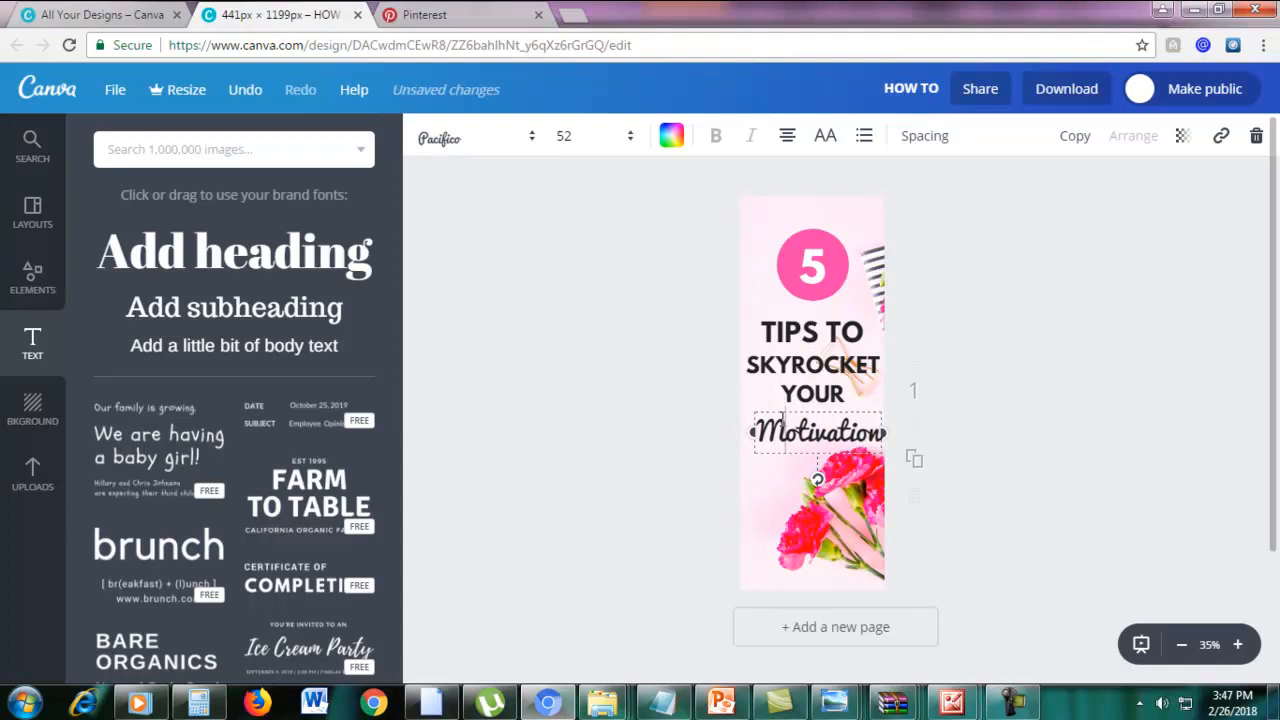
double_click(782, 418)
left_click(592, 138)
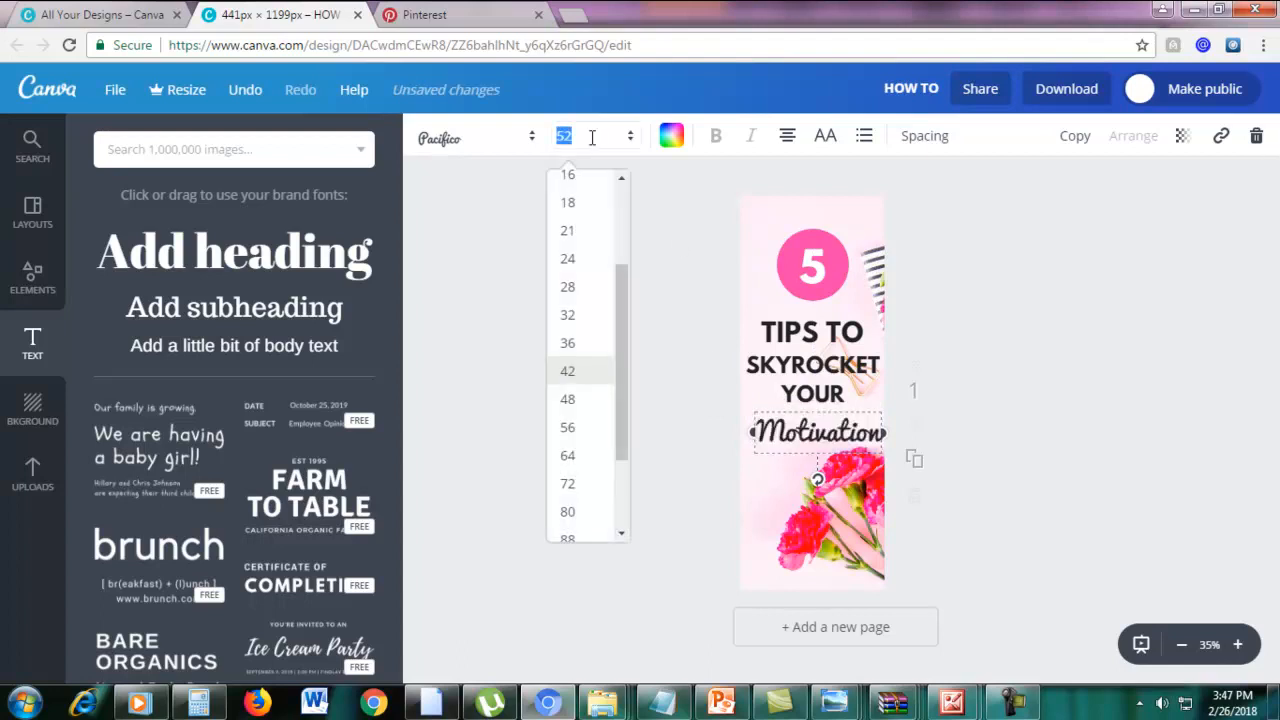
key("Return")
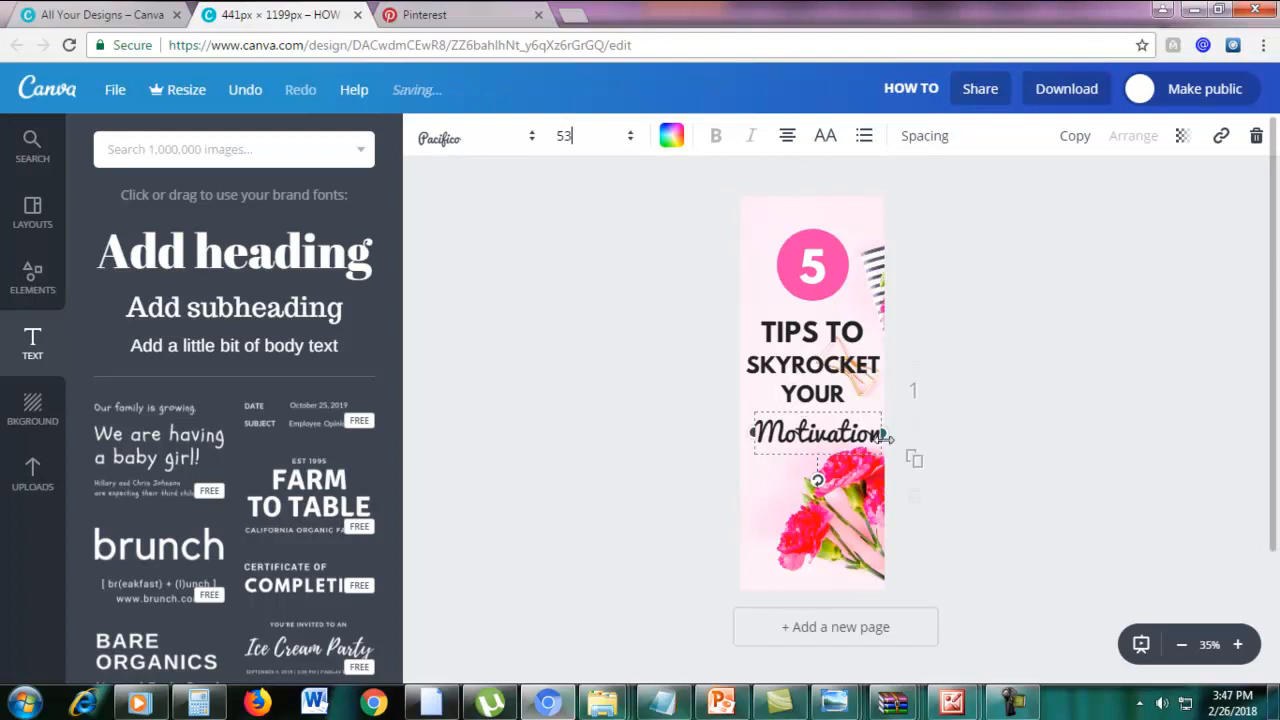
left_click_drag(753, 454, 740, 449)
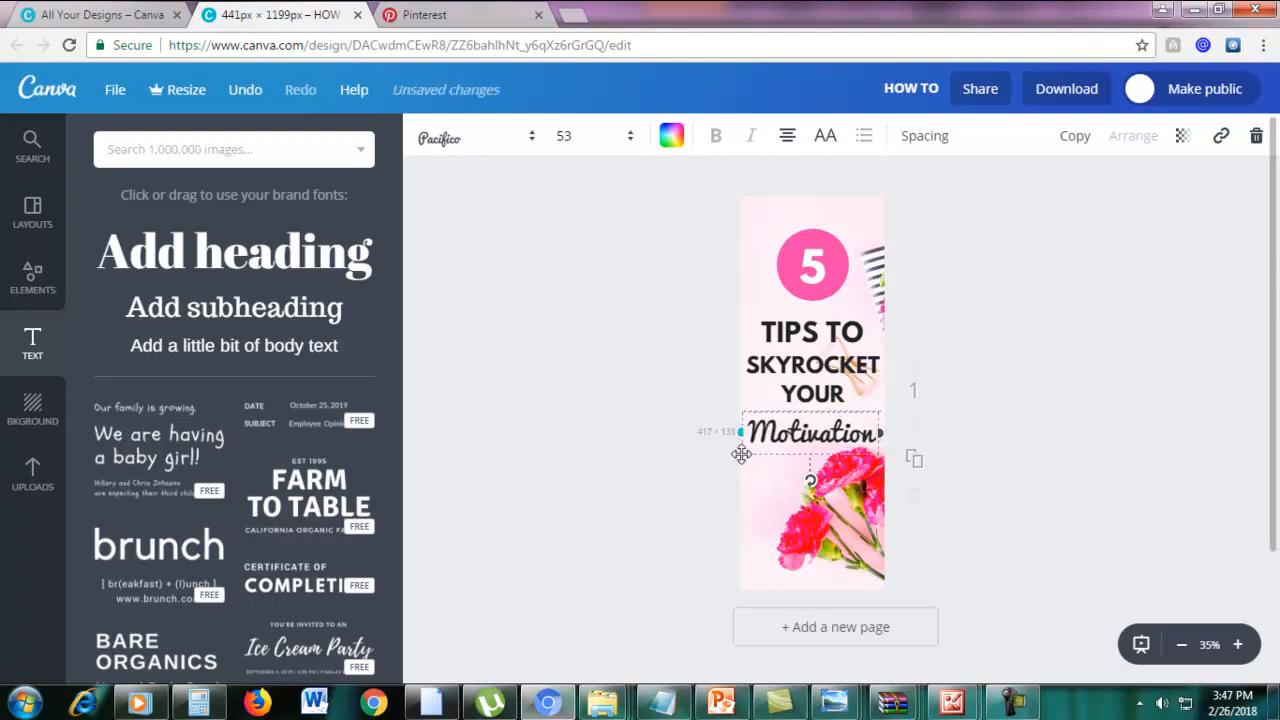
left_click(1003, 393)
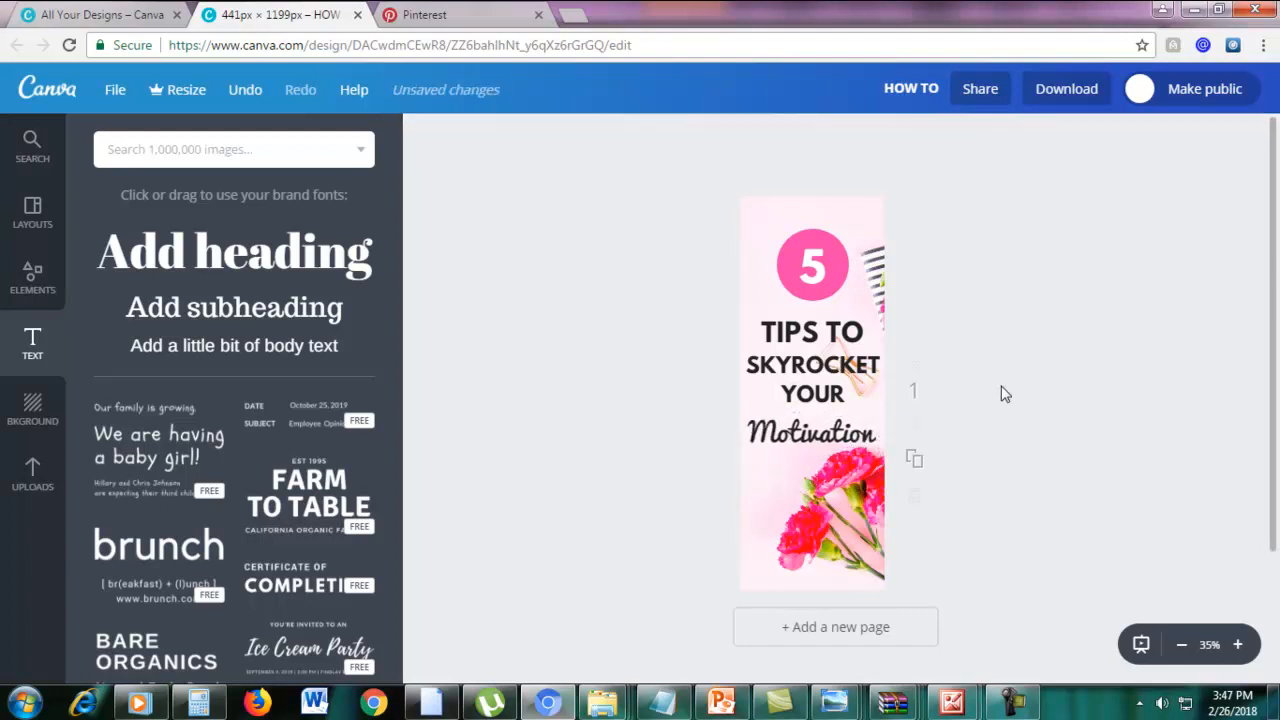
left_click(810, 330)
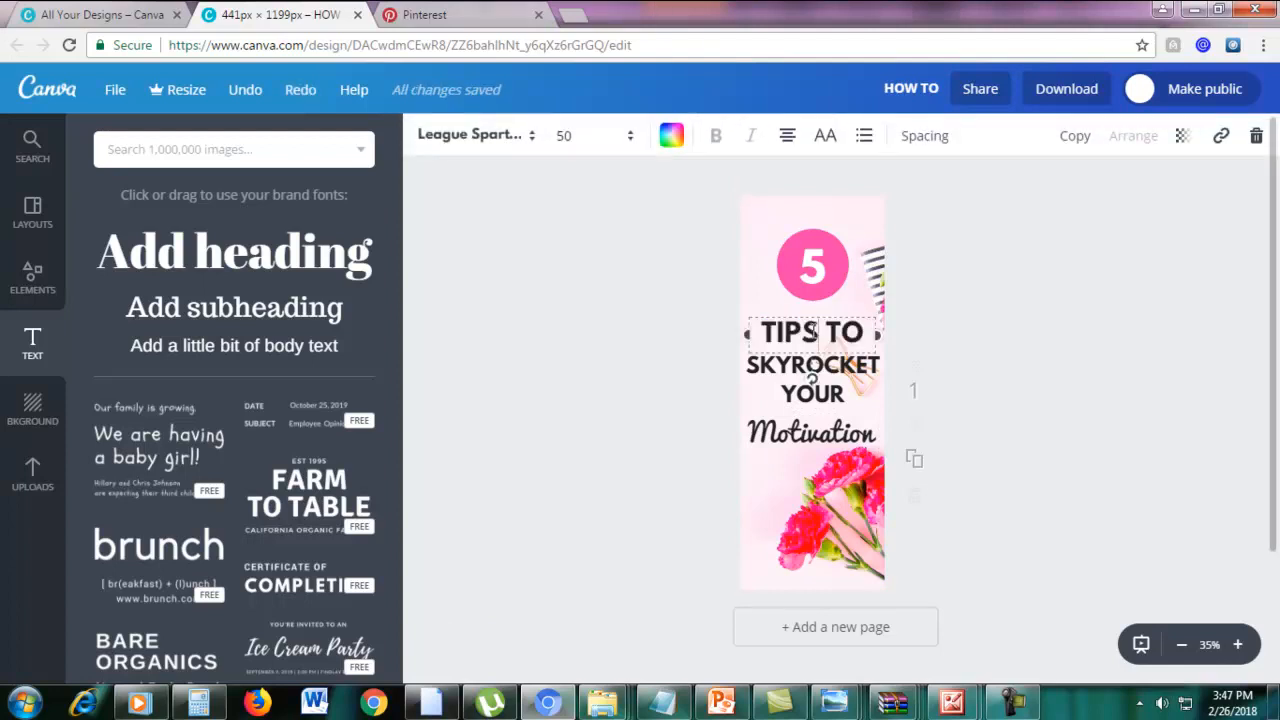
left_click_drag(762, 326, 862, 338)
left_click(859, 338)
left_click(818, 427)
double_click(818, 427)
left_click(820, 427)
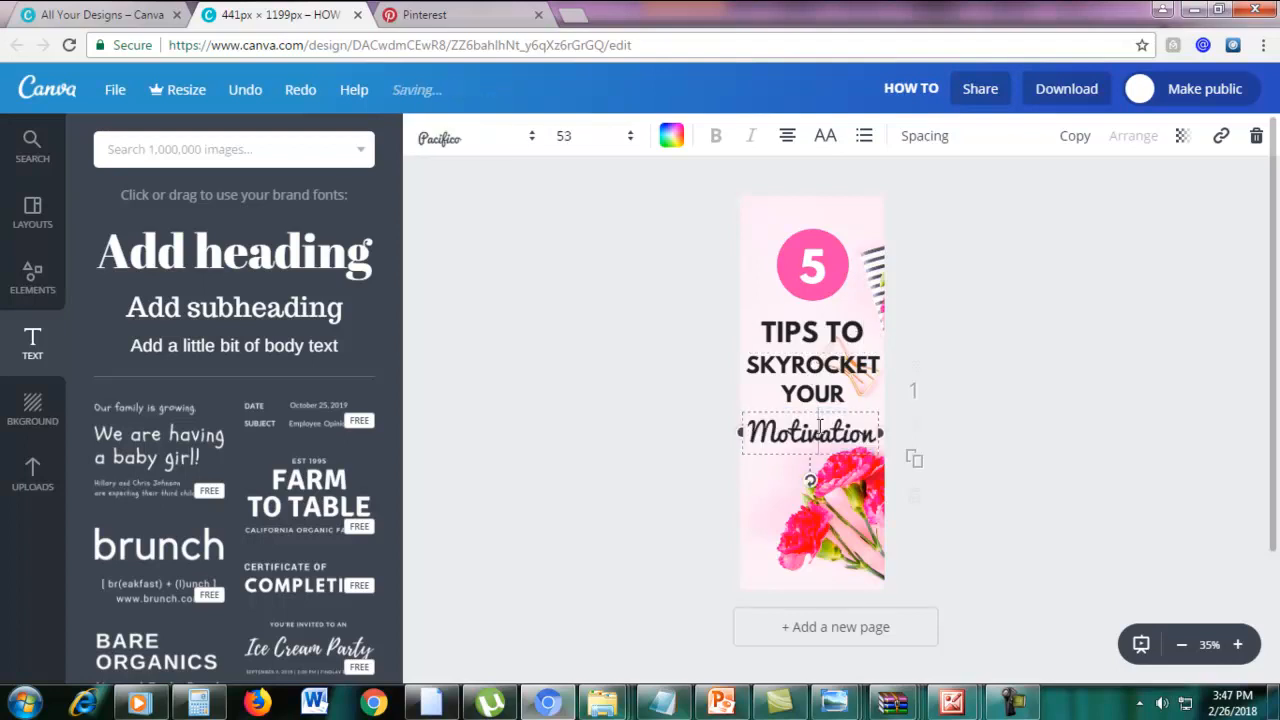
double_click(789, 337)
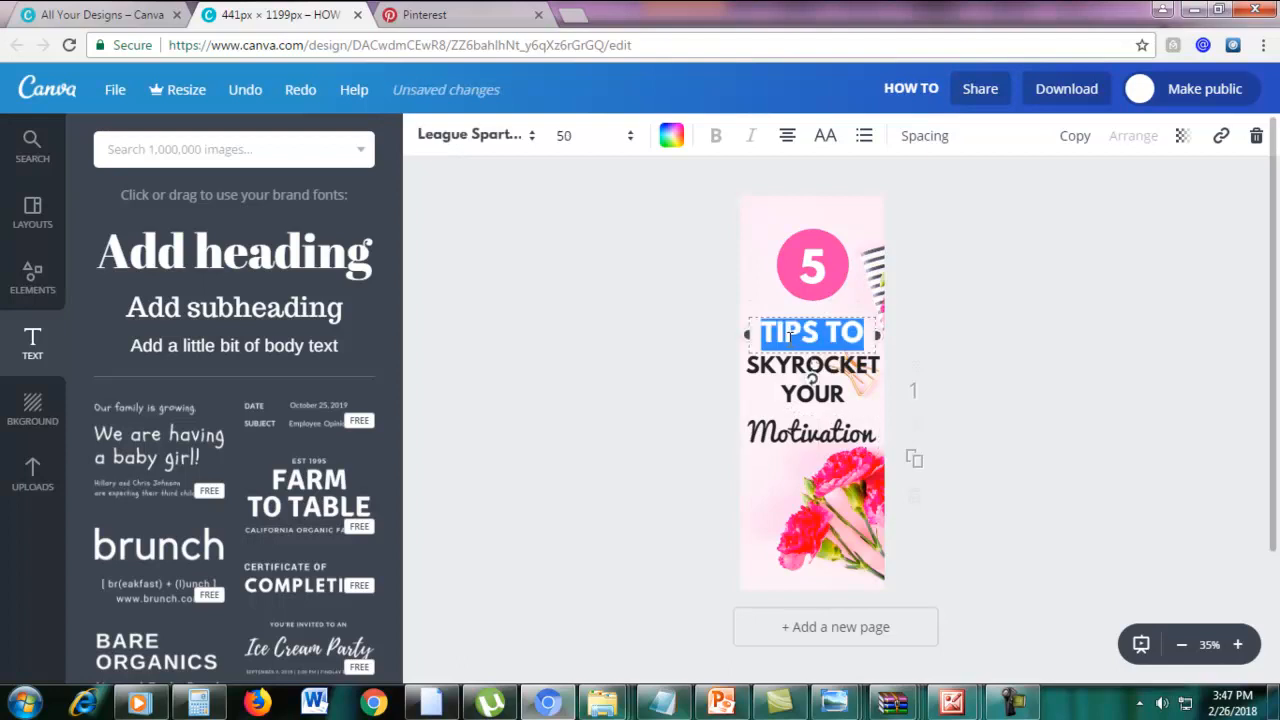
double_click(785, 430)
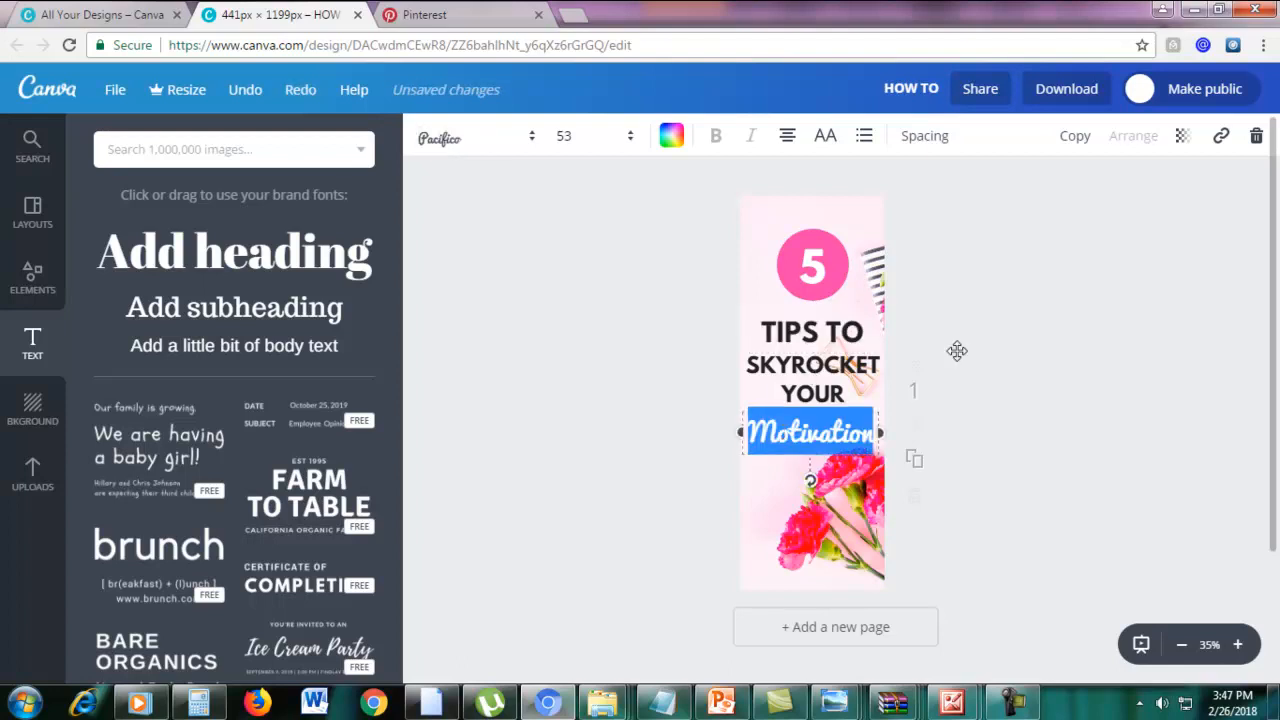
left_click(847, 425)
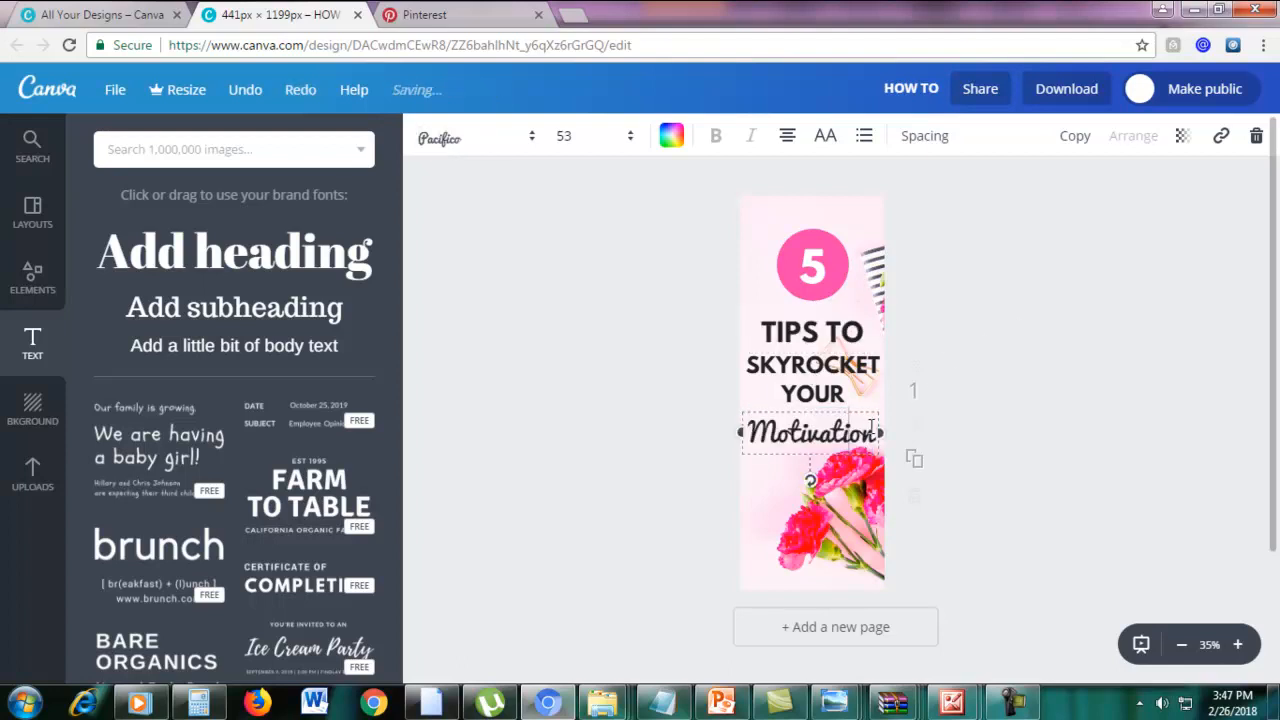
Step: Recolor the "Motivation" heading with the darker pink from the document colors
left_click_drag(874, 425, 754, 433)
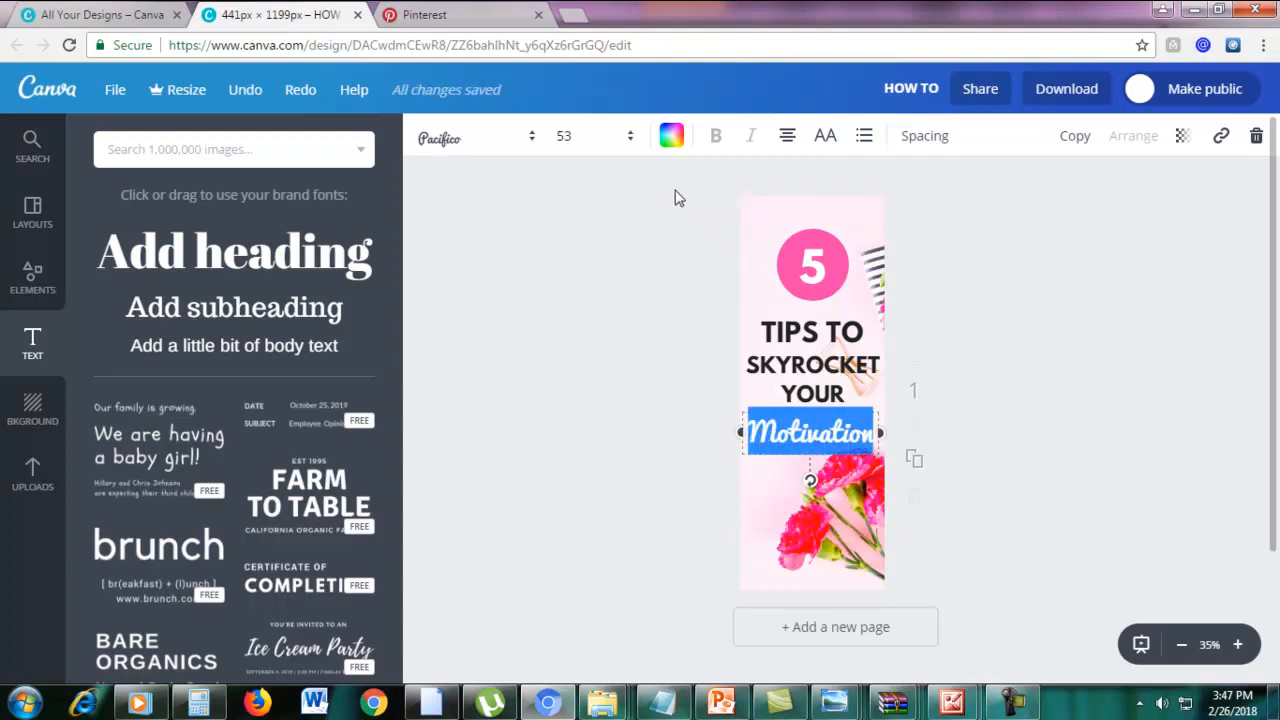
left_click(671, 138)
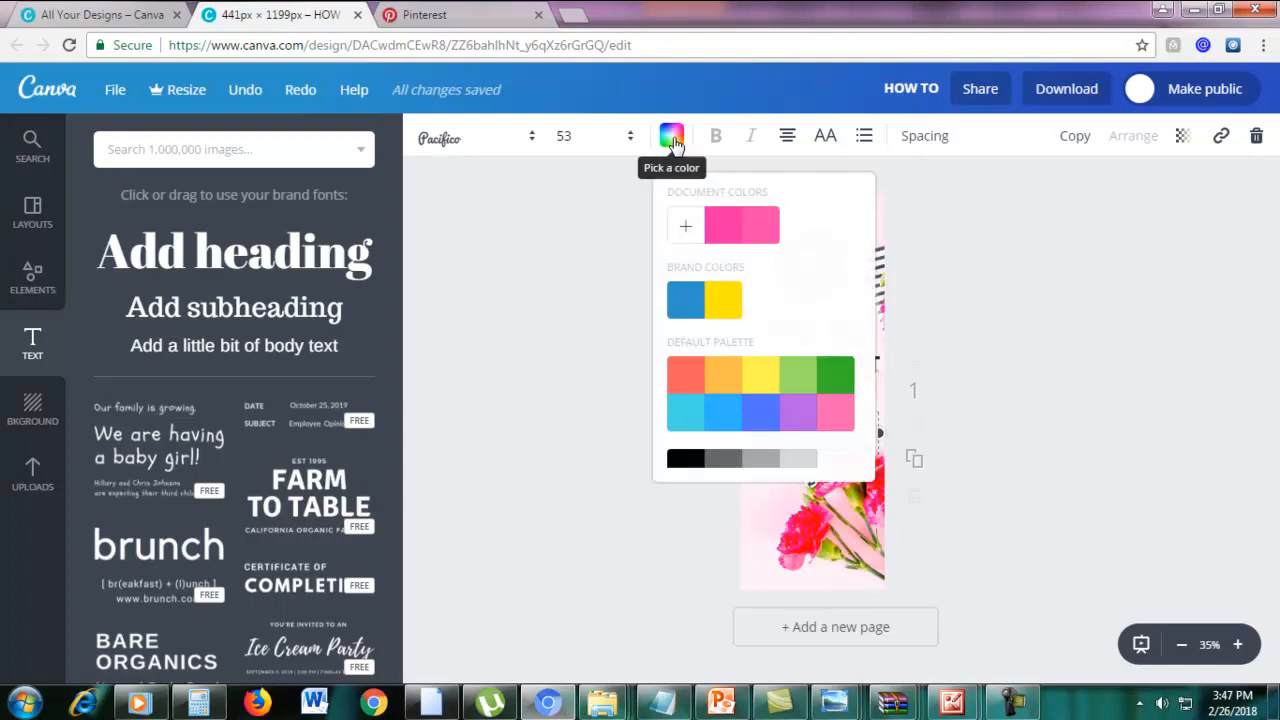
left_click(725, 230)
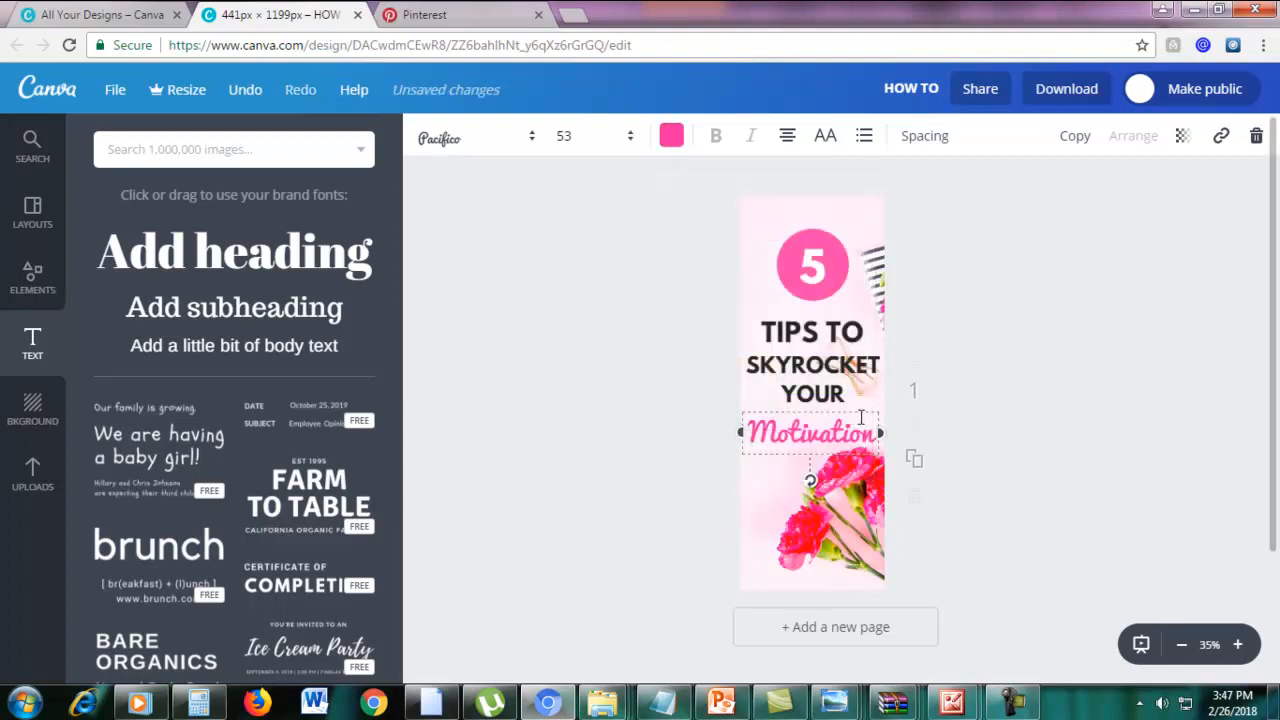
left_click(940, 357)
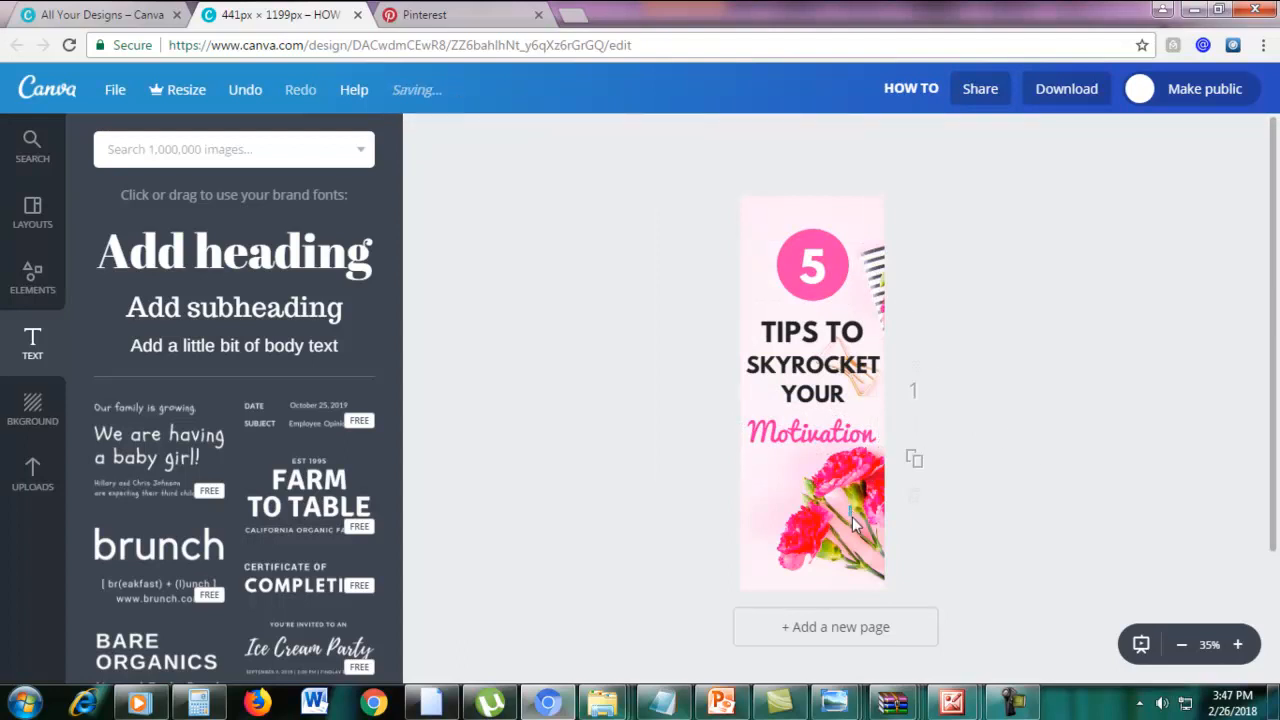
Step: Move the "Motivation" heading up closer to "YOUR" and set its font size to 55
left_click(851, 436)
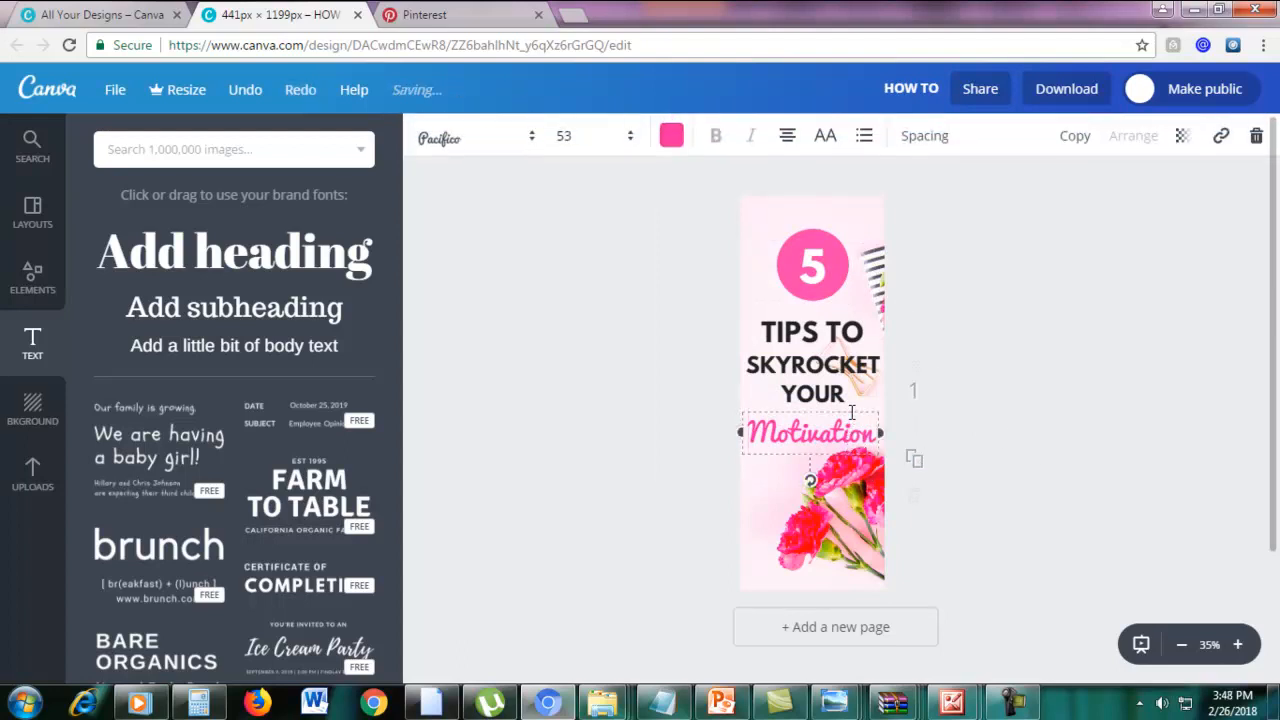
left_click_drag(853, 403, 859, 395)
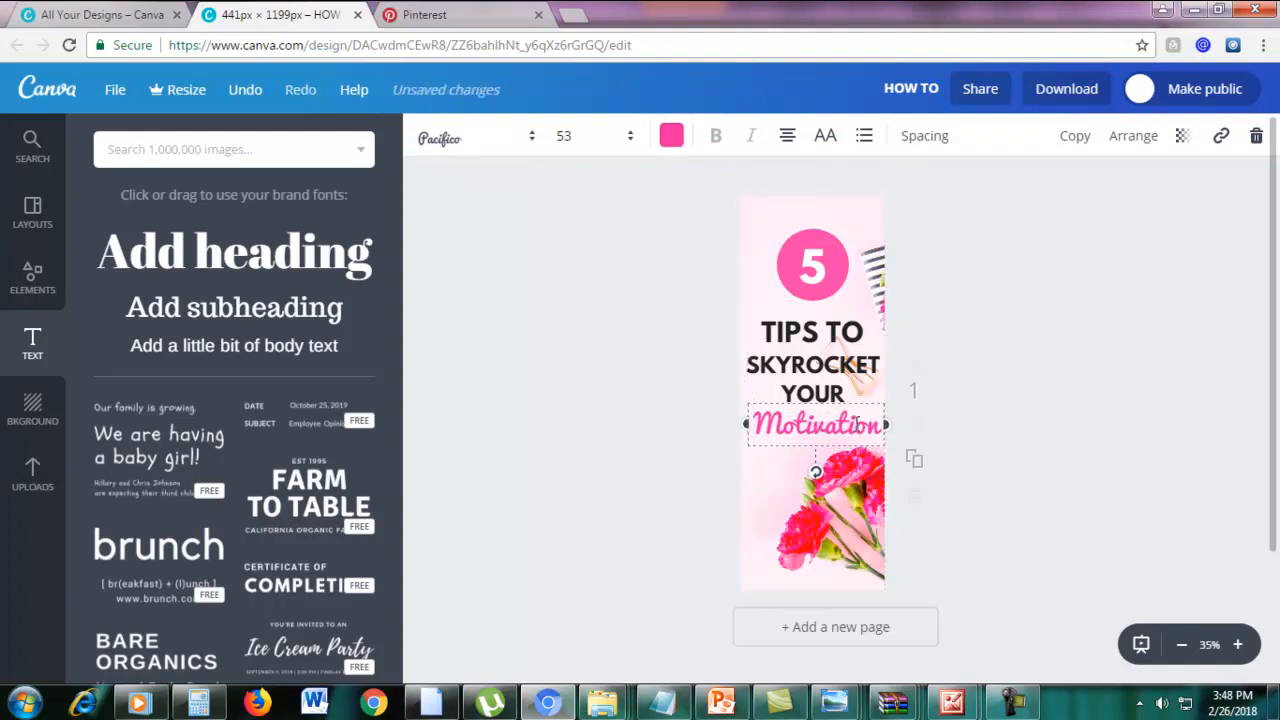
double_click(815, 425)
left_click(570, 136)
type("55")
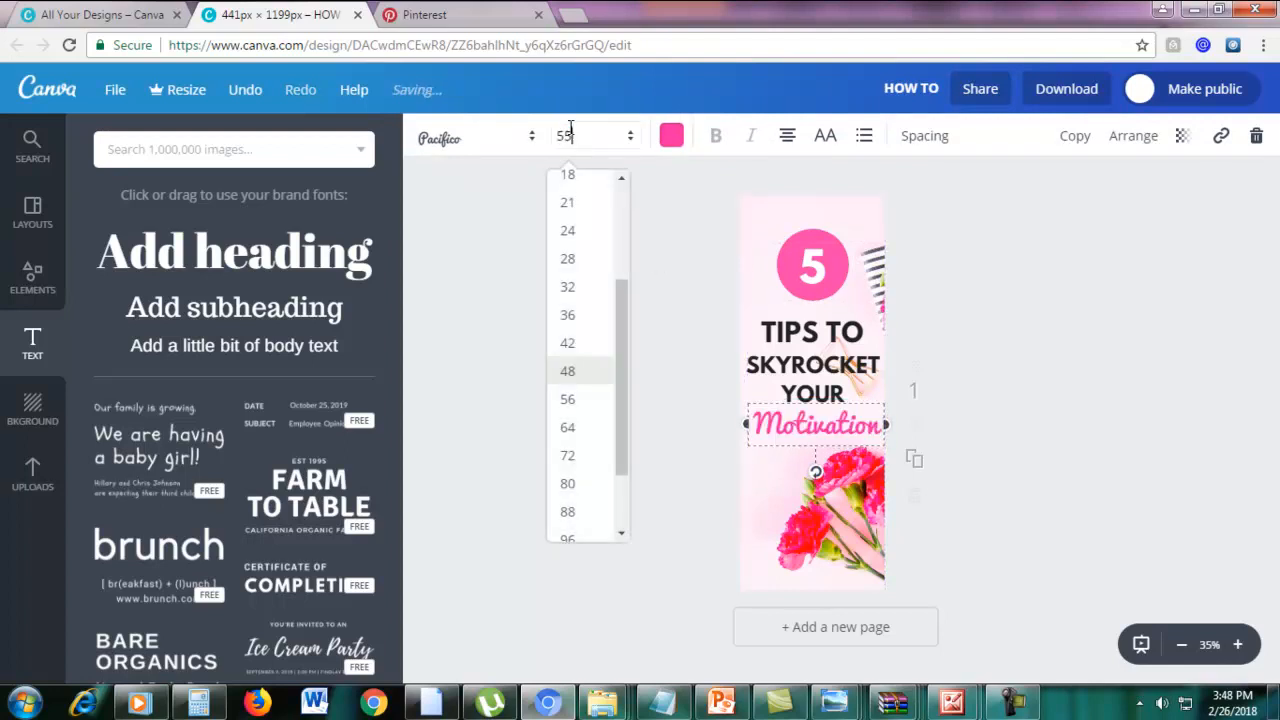
key("Return")
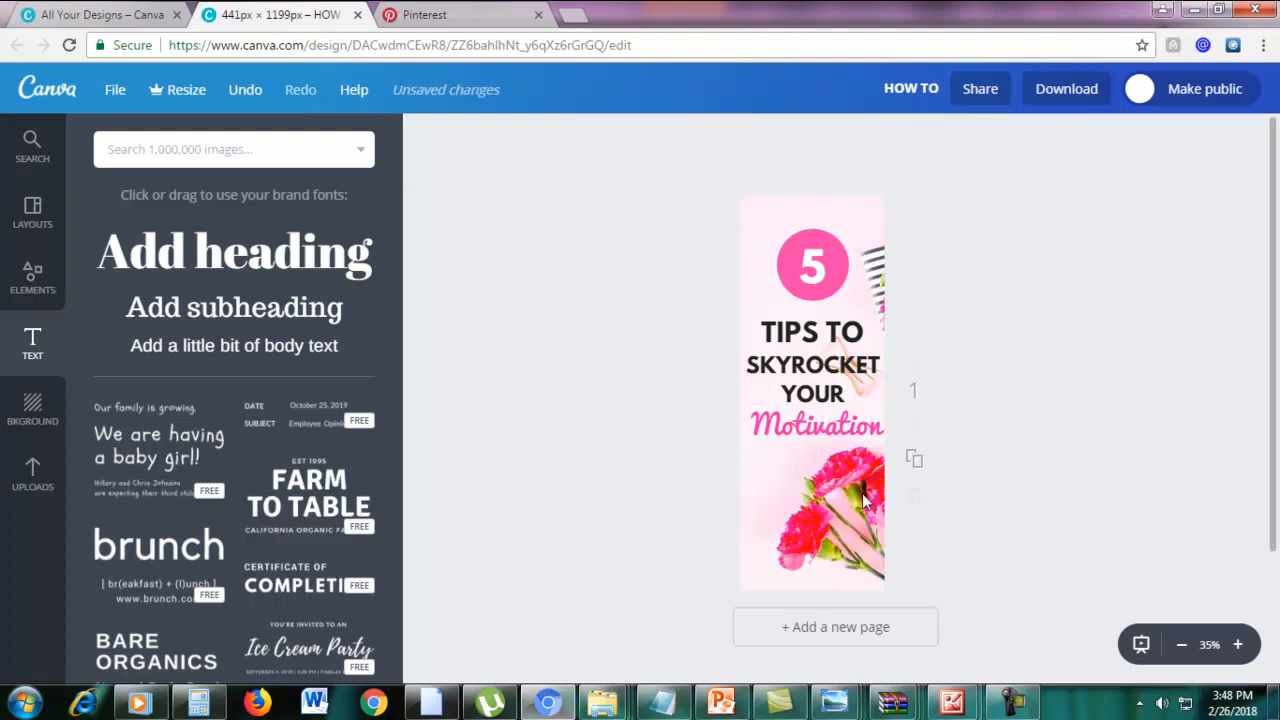
left_click(862, 492)
left_click(1243, 437)
Step: Add a solid square shape and reshape it into a thin band across the bottom of the pin, extended to the right edge
left_click(30, 278)
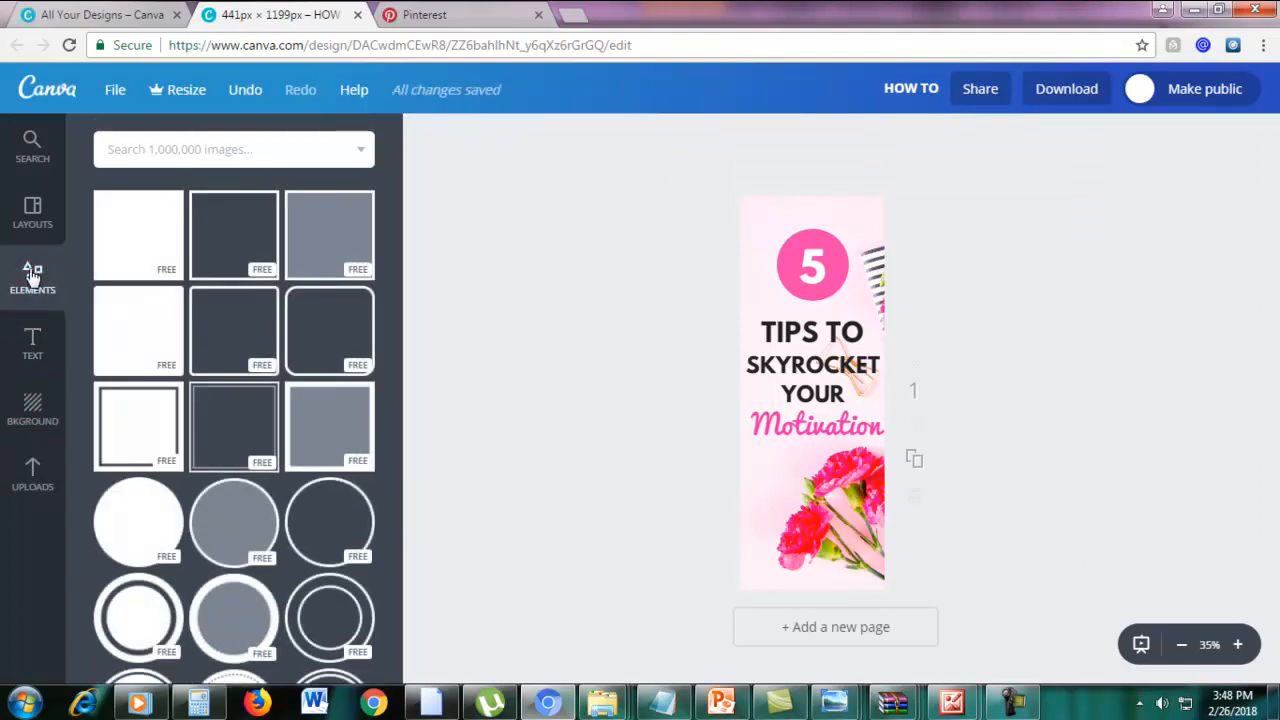
left_click(141, 224)
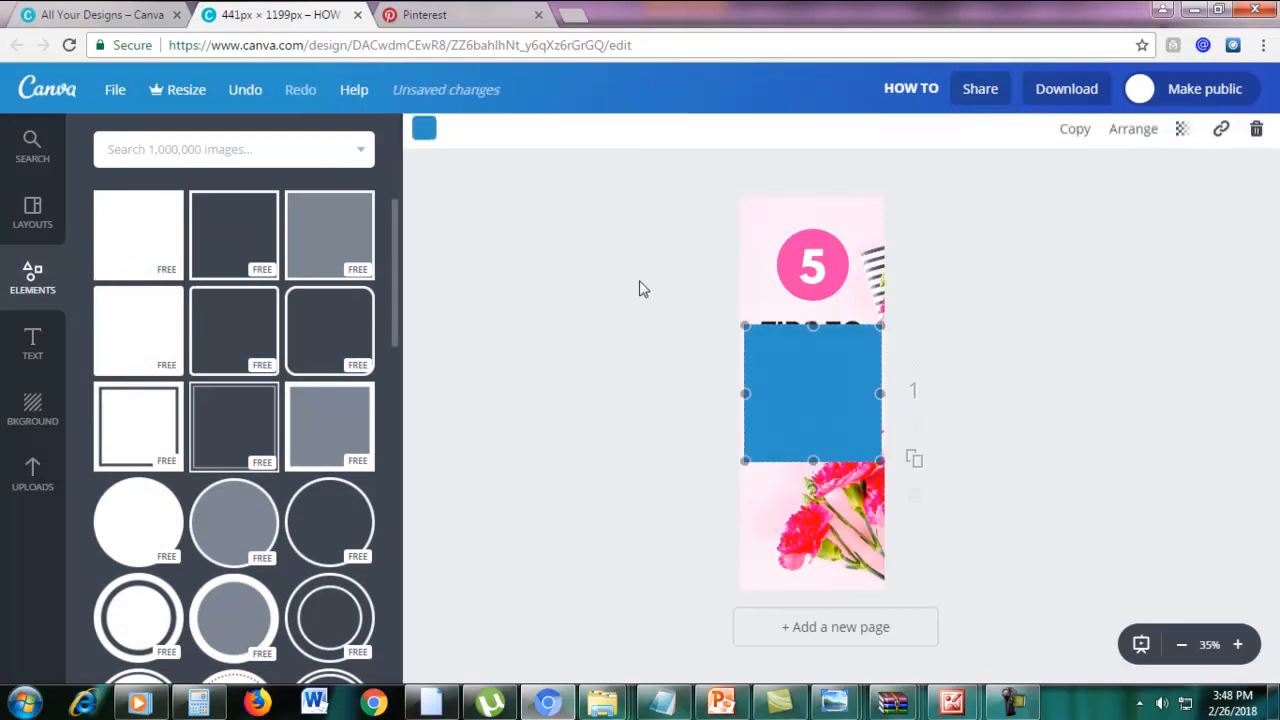
left_click_drag(818, 363, 812, 560)
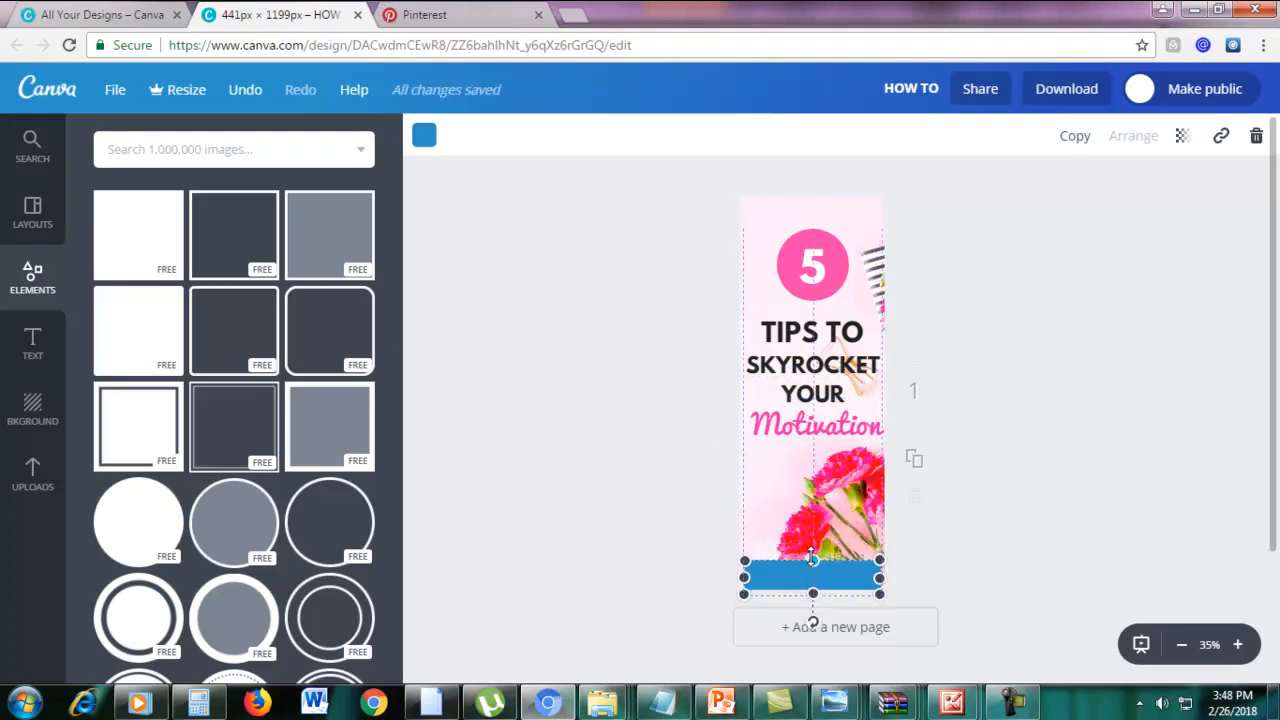
left_click_drag(884, 585, 891, 585)
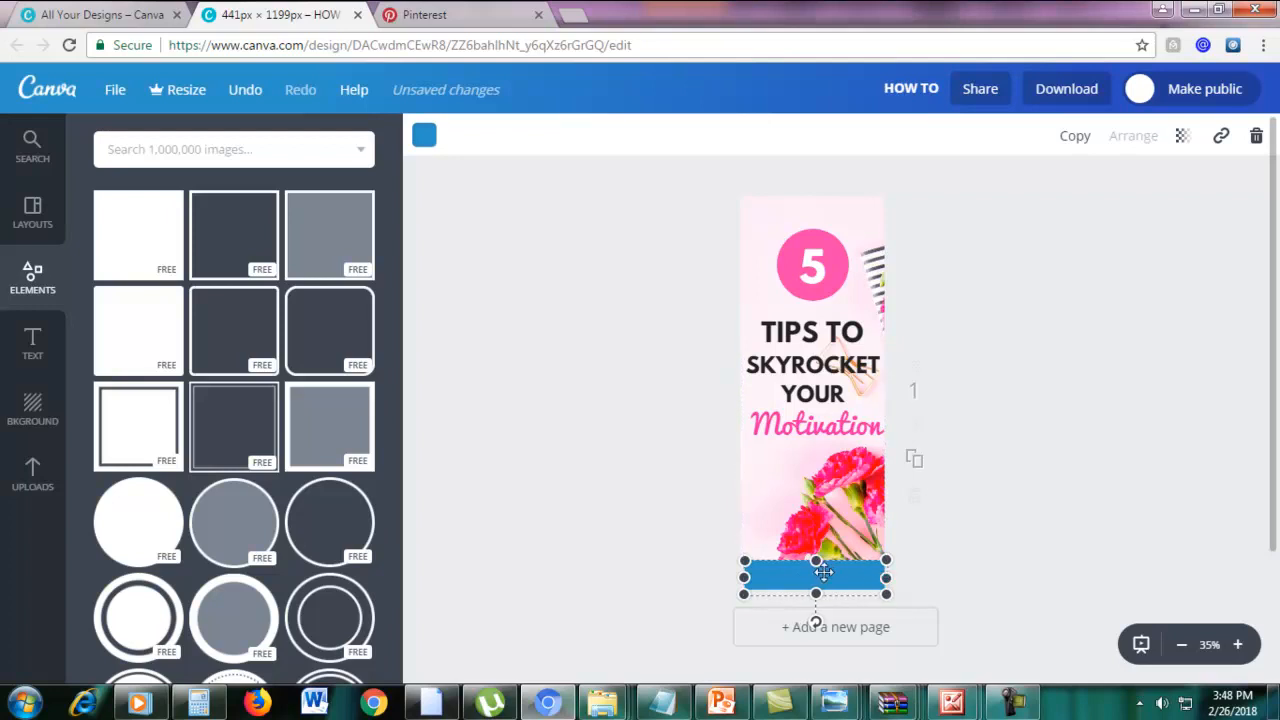
left_click(923, 546)
Step: Recolor the band at the bottom of the pin black
left_click(782, 579)
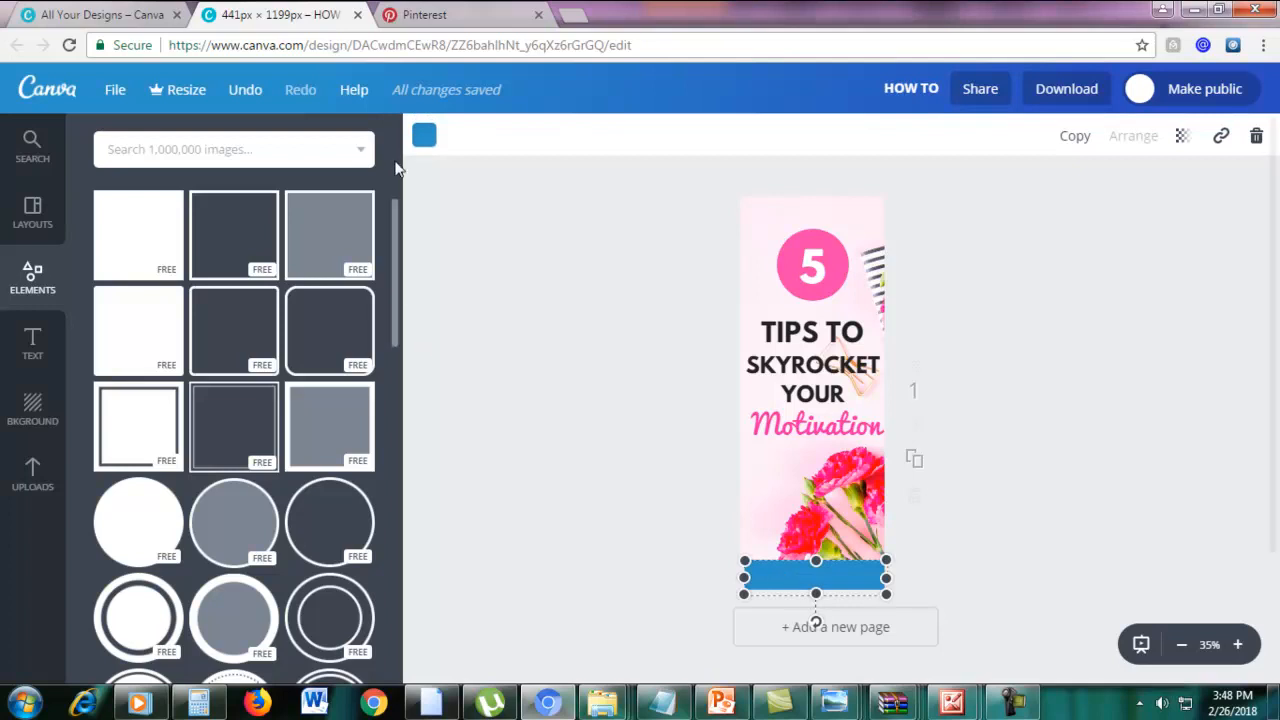
left_click(425, 138)
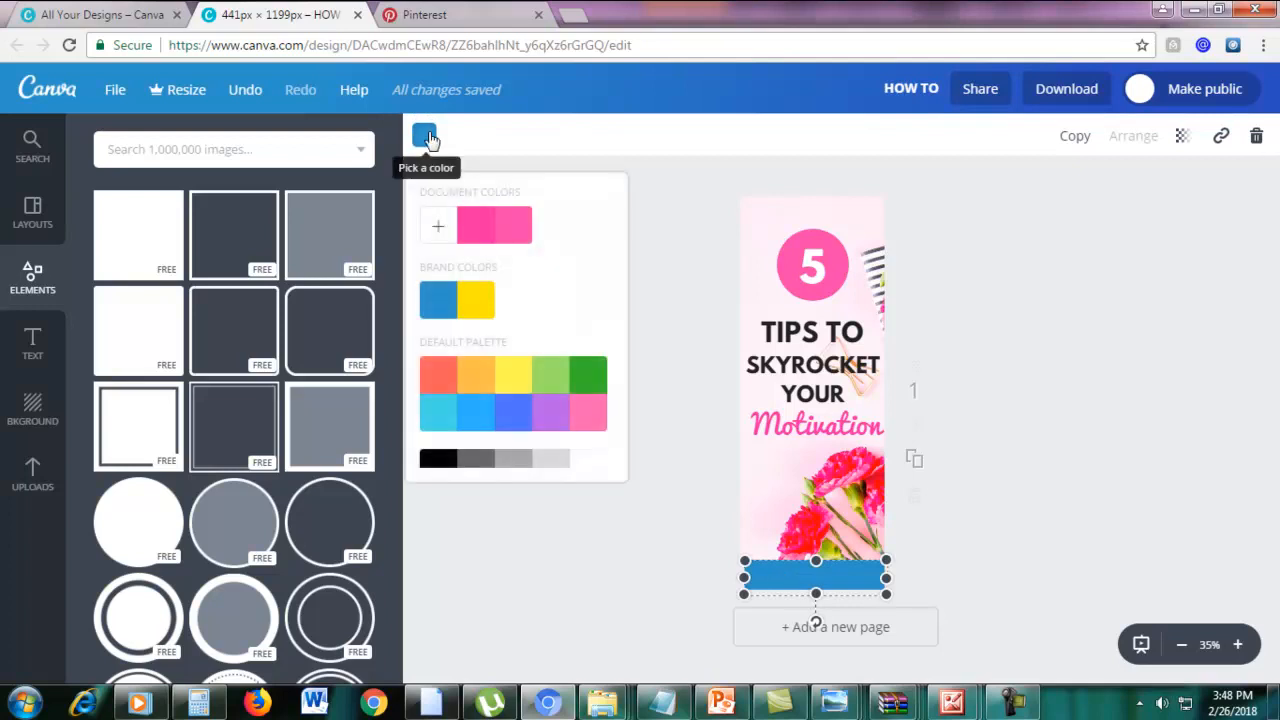
scroll(447, 403, "down", 1)
left_click(437, 442)
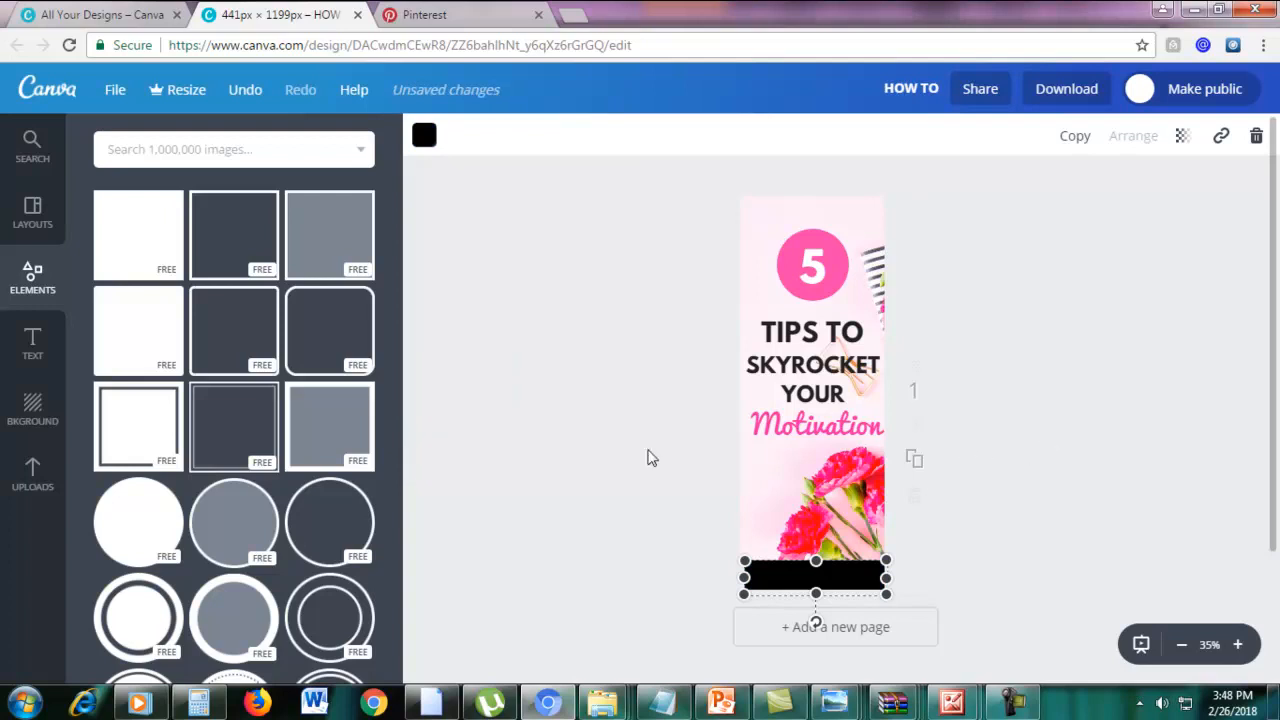
left_click(583, 448)
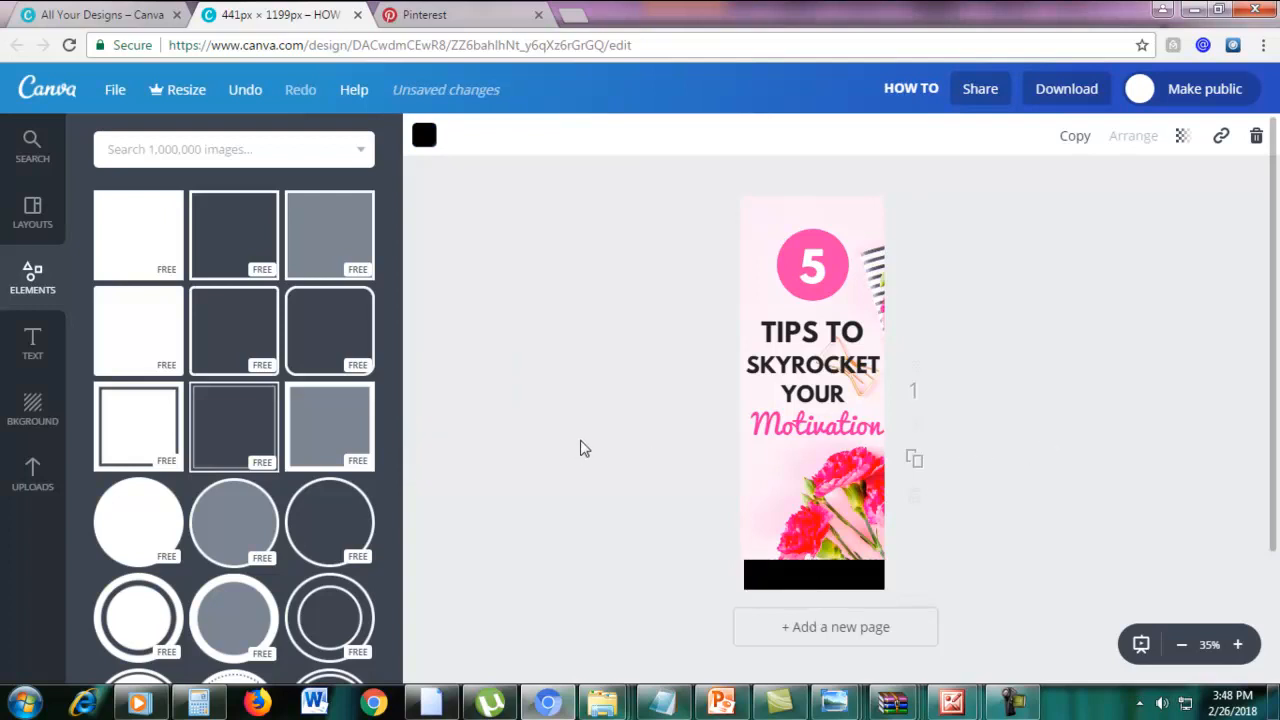
Step: Add a subheading over the black band with the text "marketingboo.com"
left_click(31, 345)
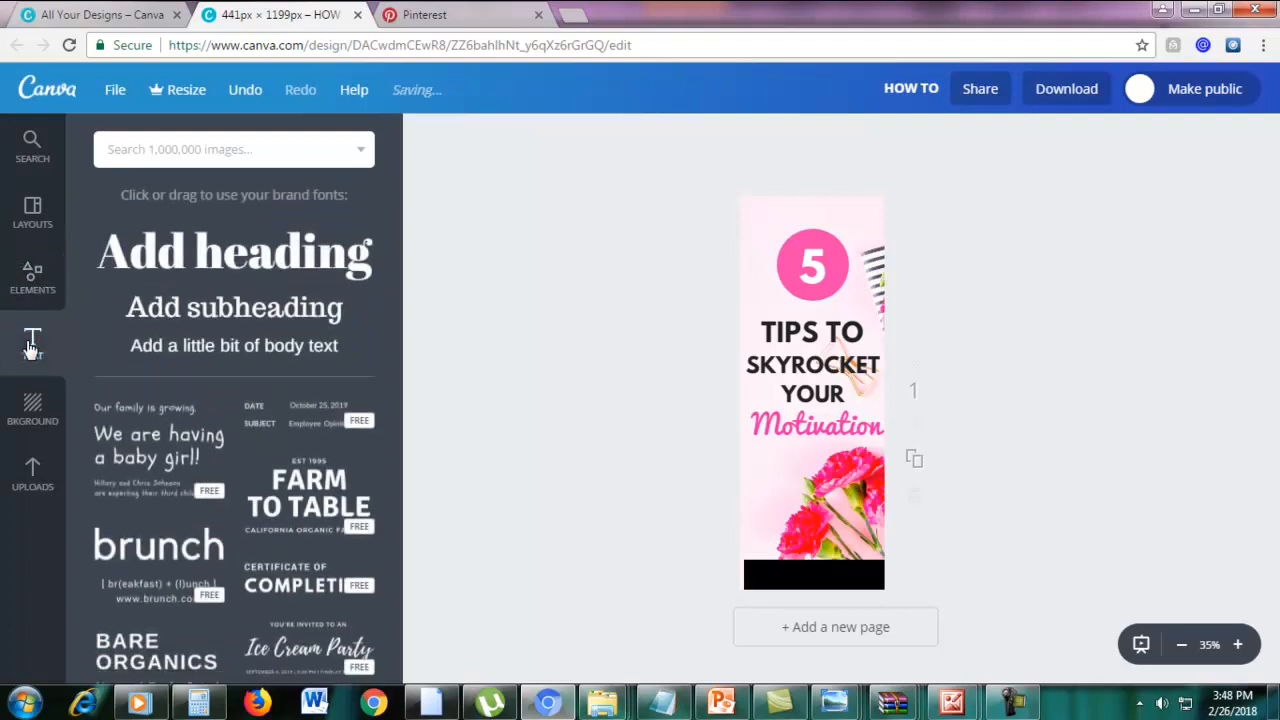
left_click(203, 309)
double_click(808, 398)
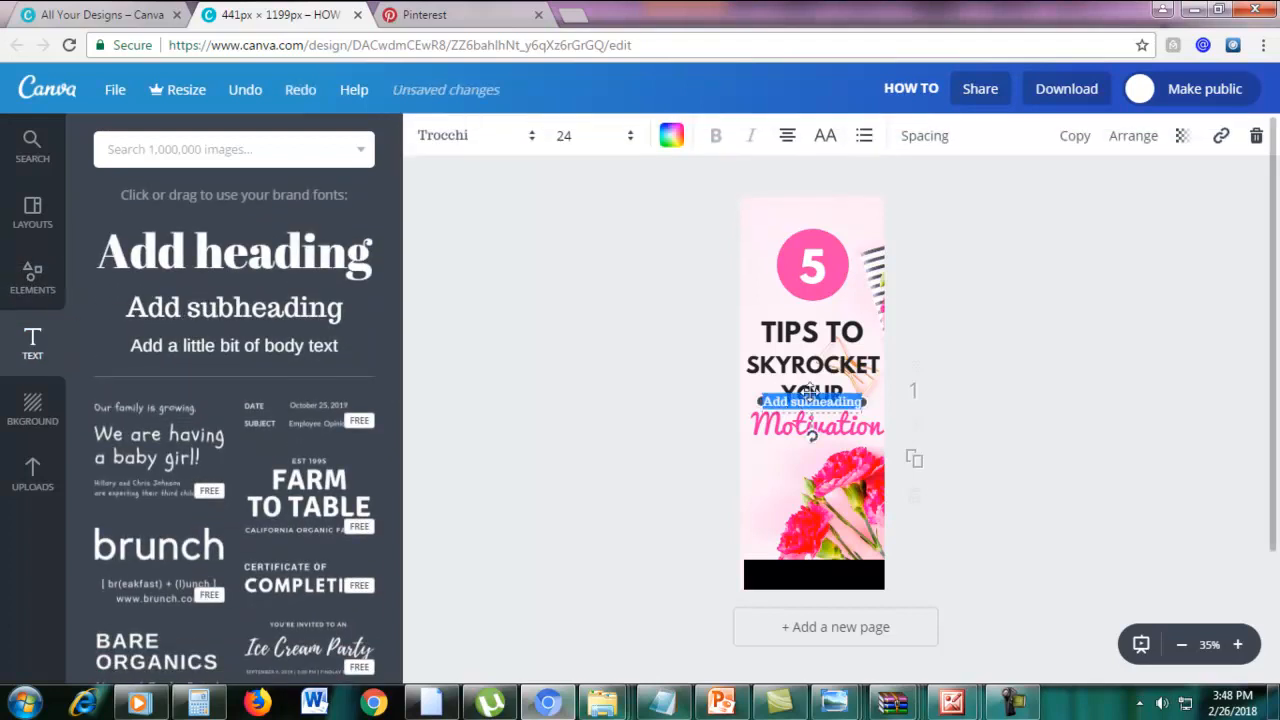
left_click_drag(812, 403, 806, 567)
key("BackSpace")
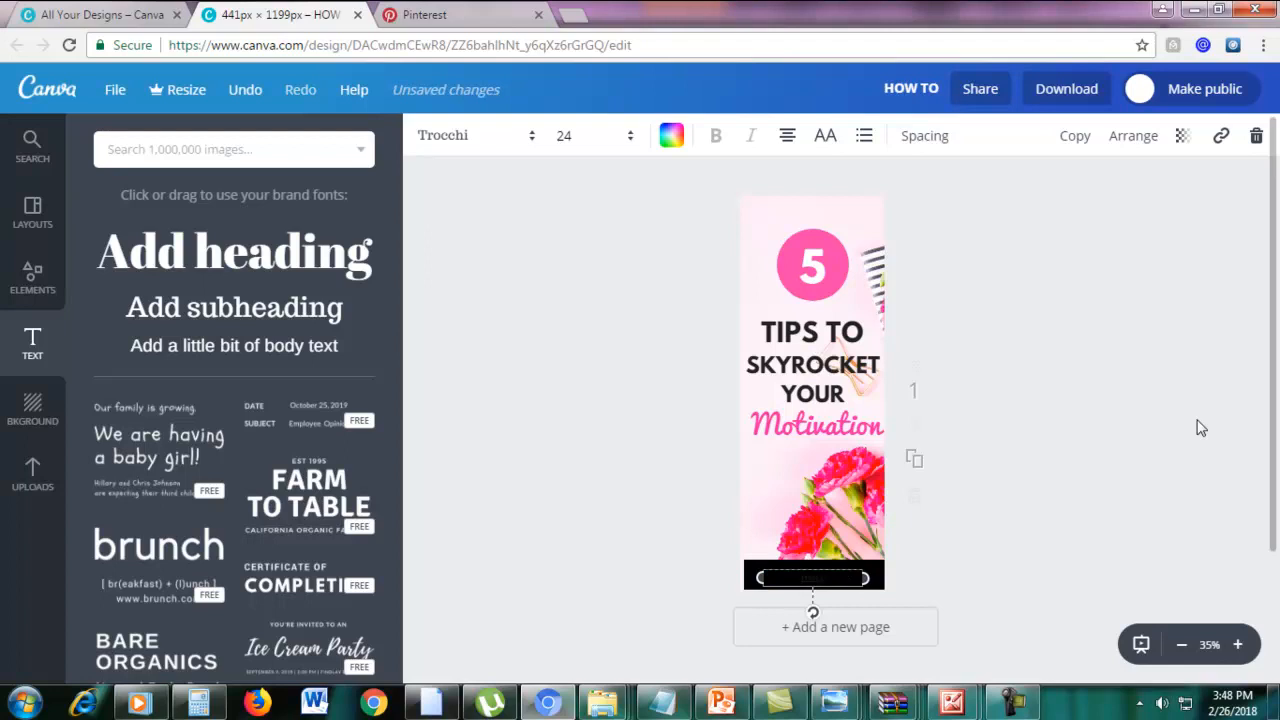
type("co")
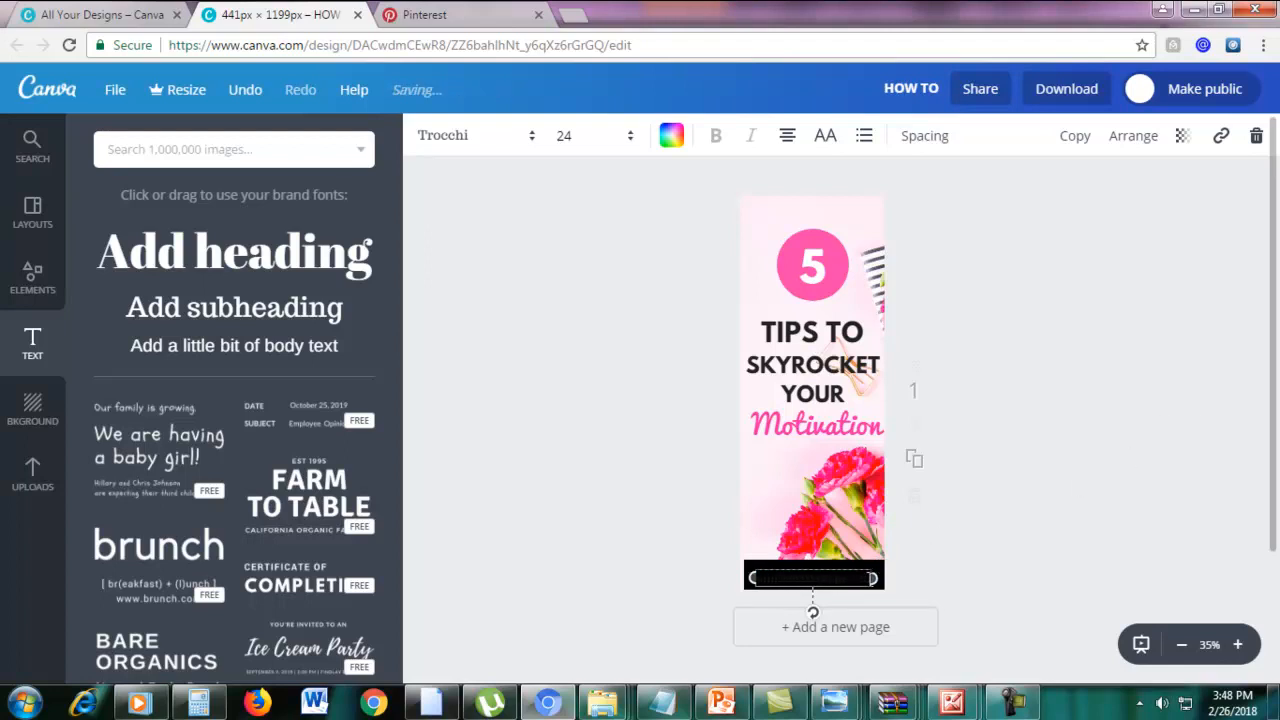
Step: Recolor the "marketingboo.com" text white and fine-tune its position on the black band
triple_click(771, 578)
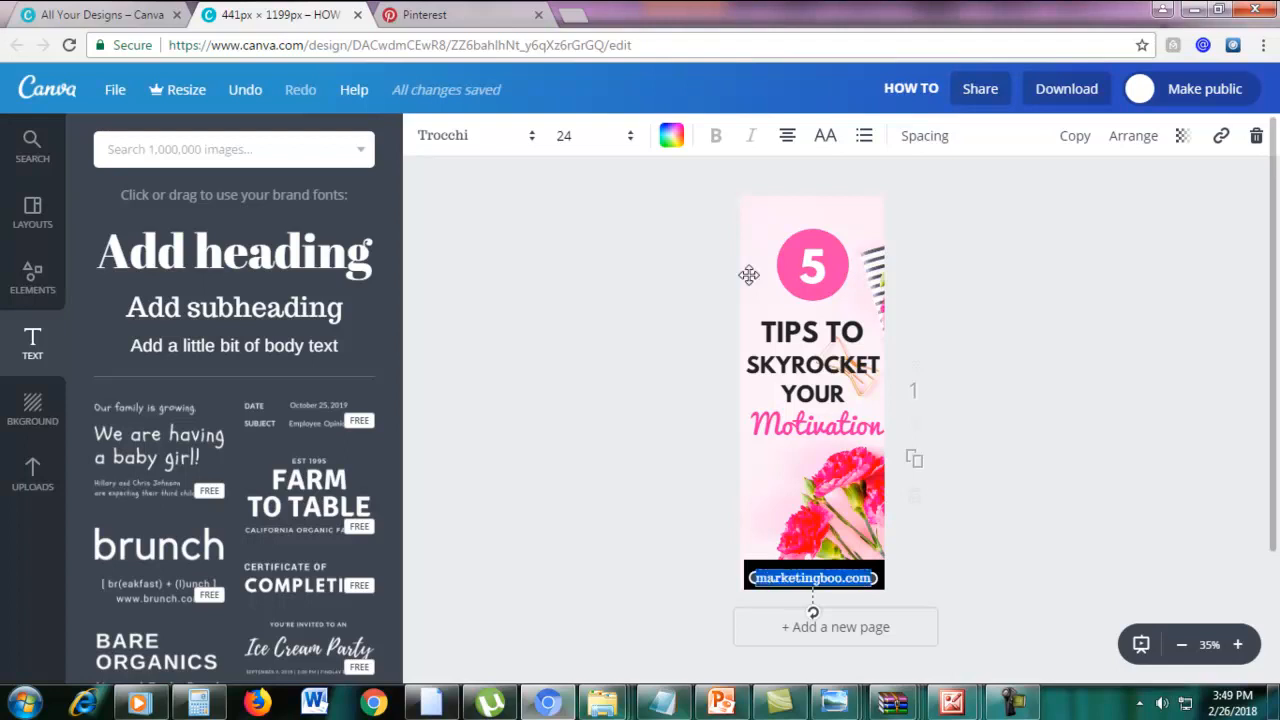
left_click(670, 138)
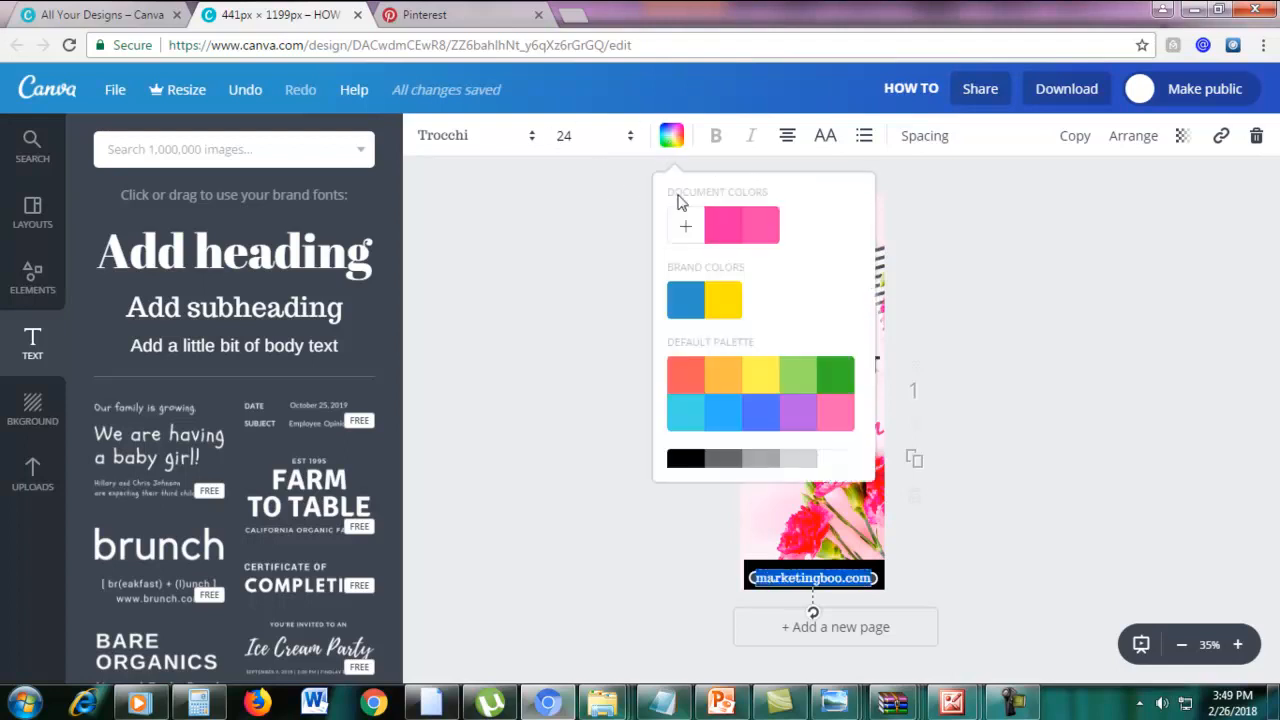
scroll(824, 445, "down", 1)
left_click(832, 457)
left_click(1114, 508)
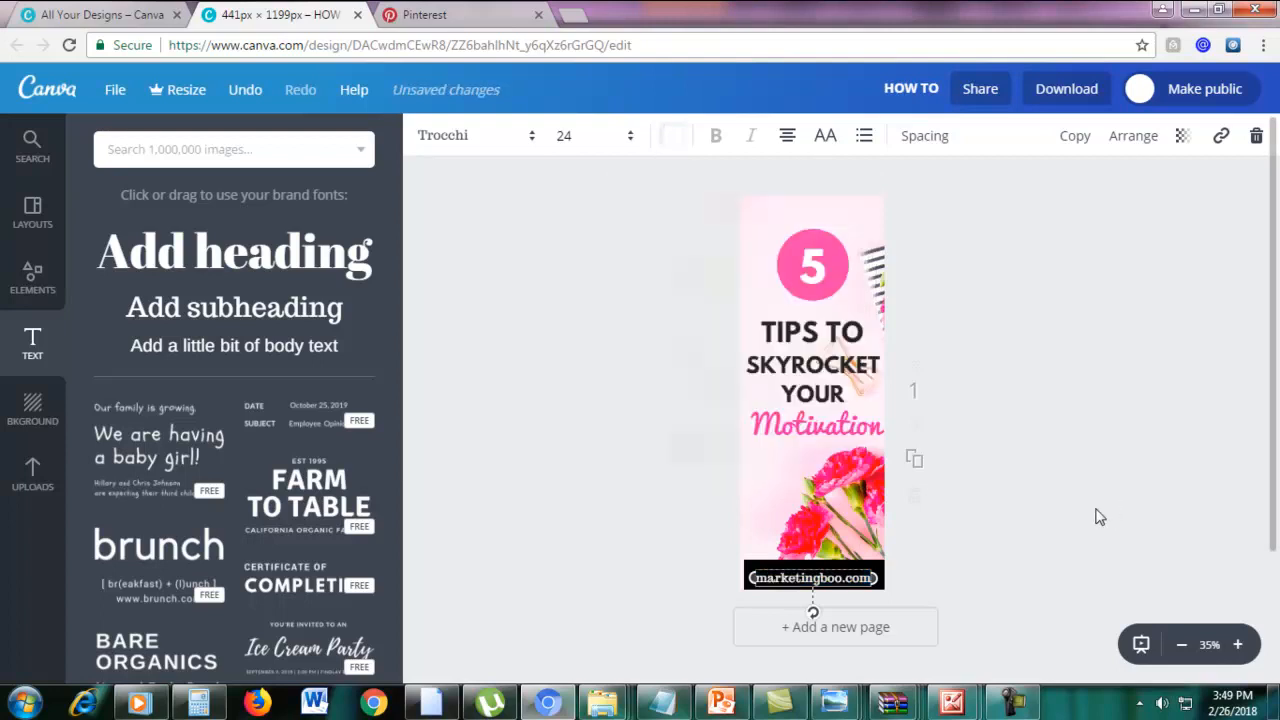
left_click_drag(858, 572, 858, 576)
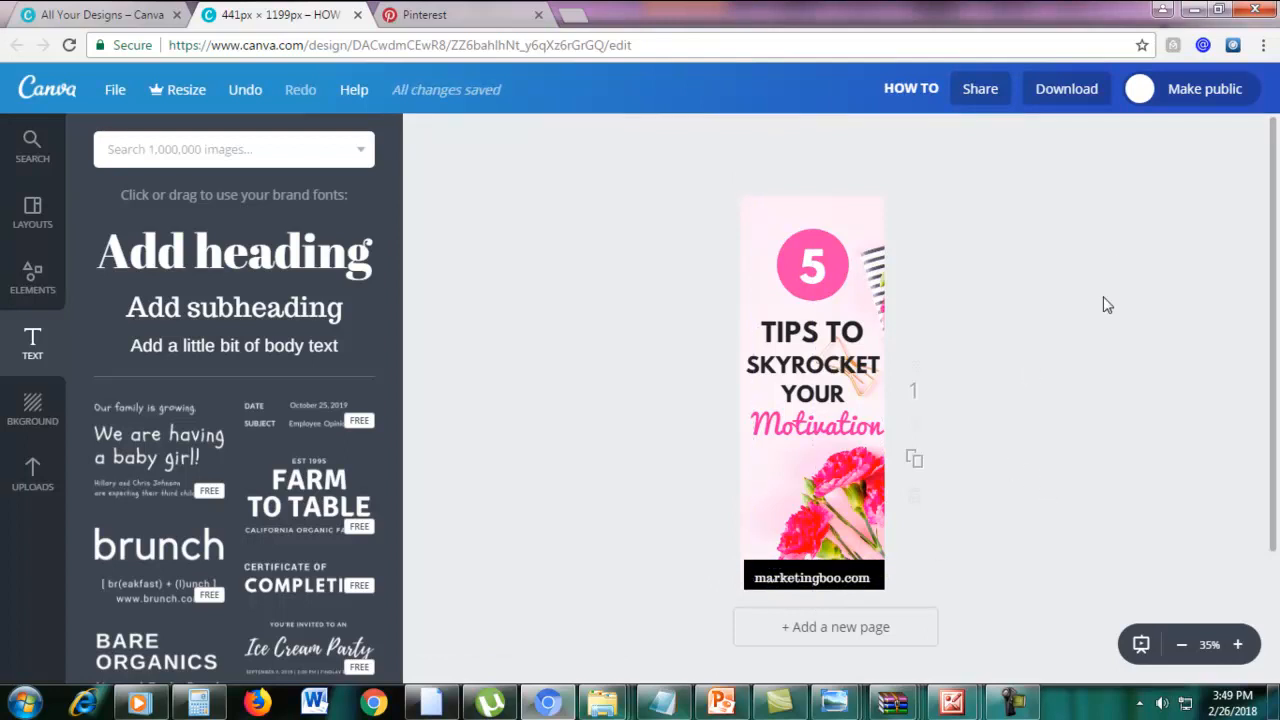
Step: Download the finished pin as a PNG file and dismiss the download message
scroll(1108, 366, "down", 1)
scroll(1108, 366, "up", 1)
left_click(1238, 645)
scroll(1178, 525, "up", 1)
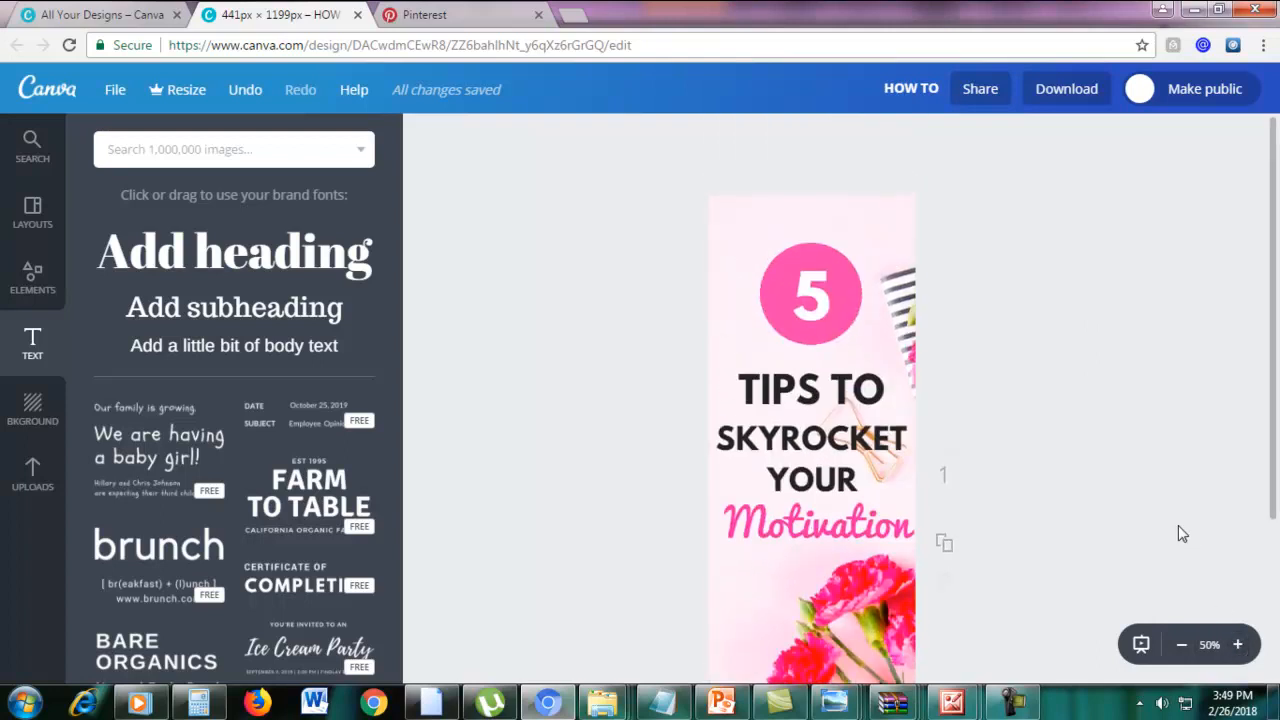
scroll(1178, 525, "down", 1)
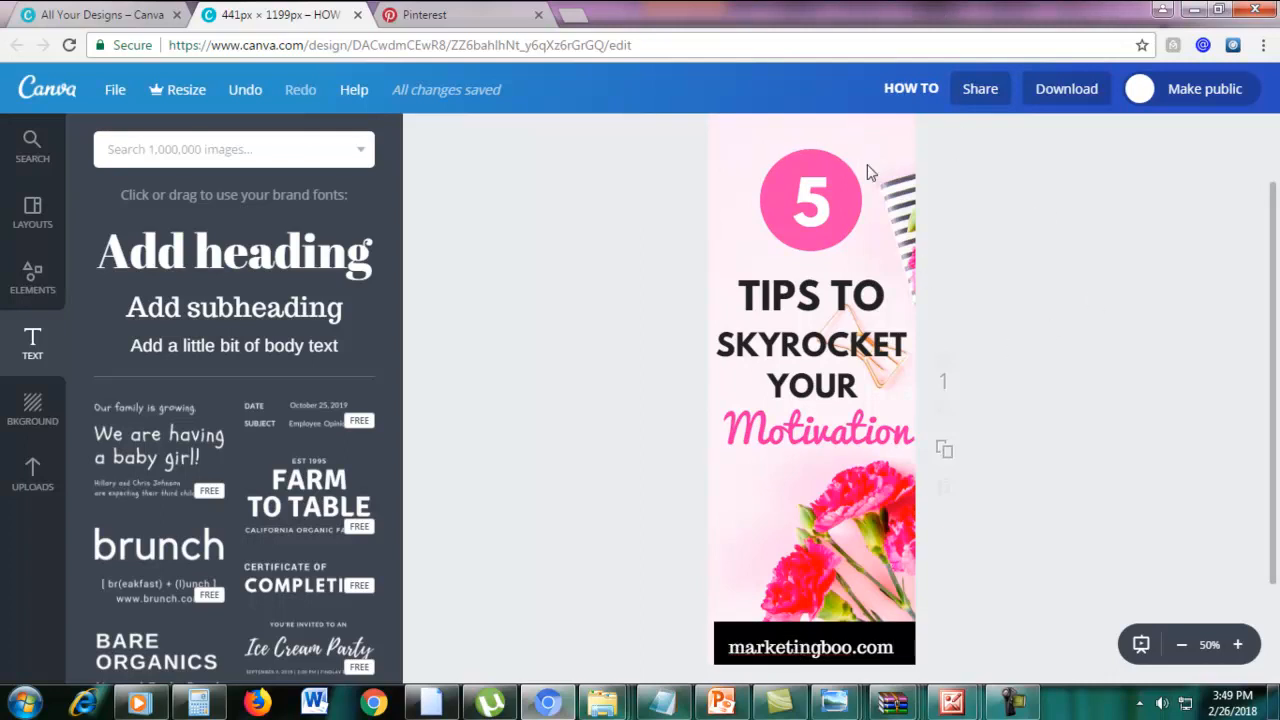
left_click(1070, 100)
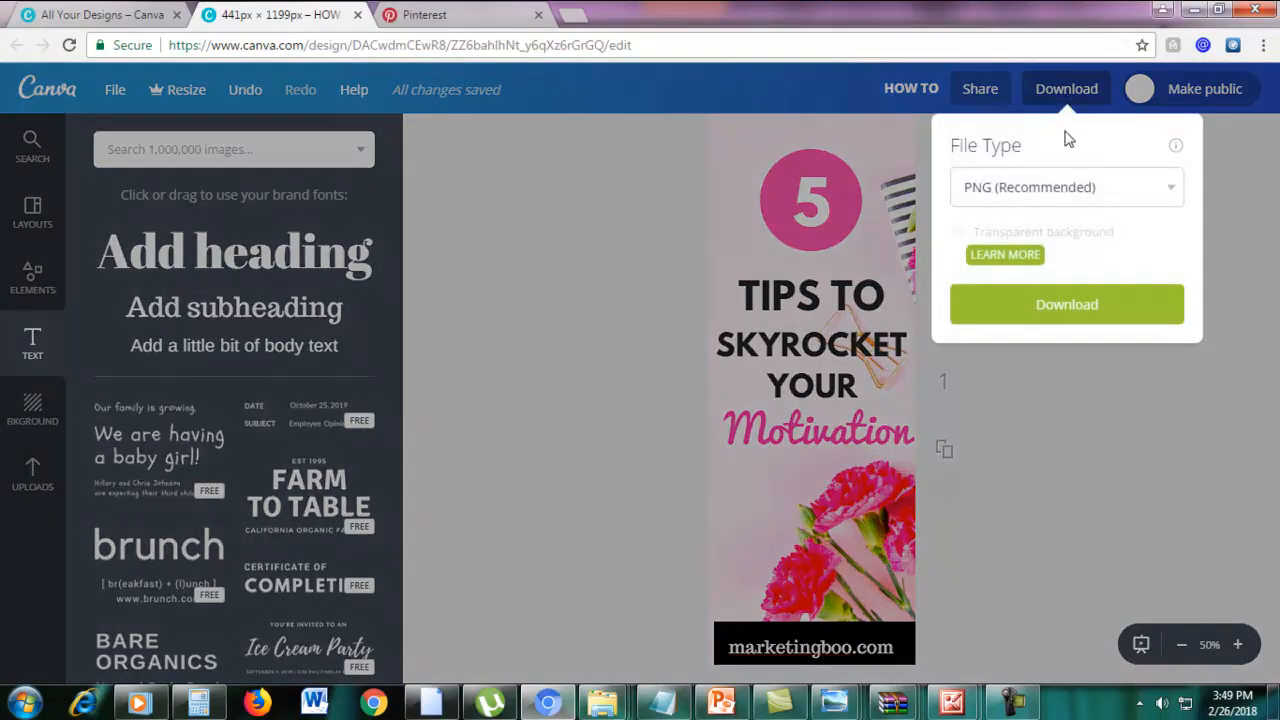
left_click(1052, 186)
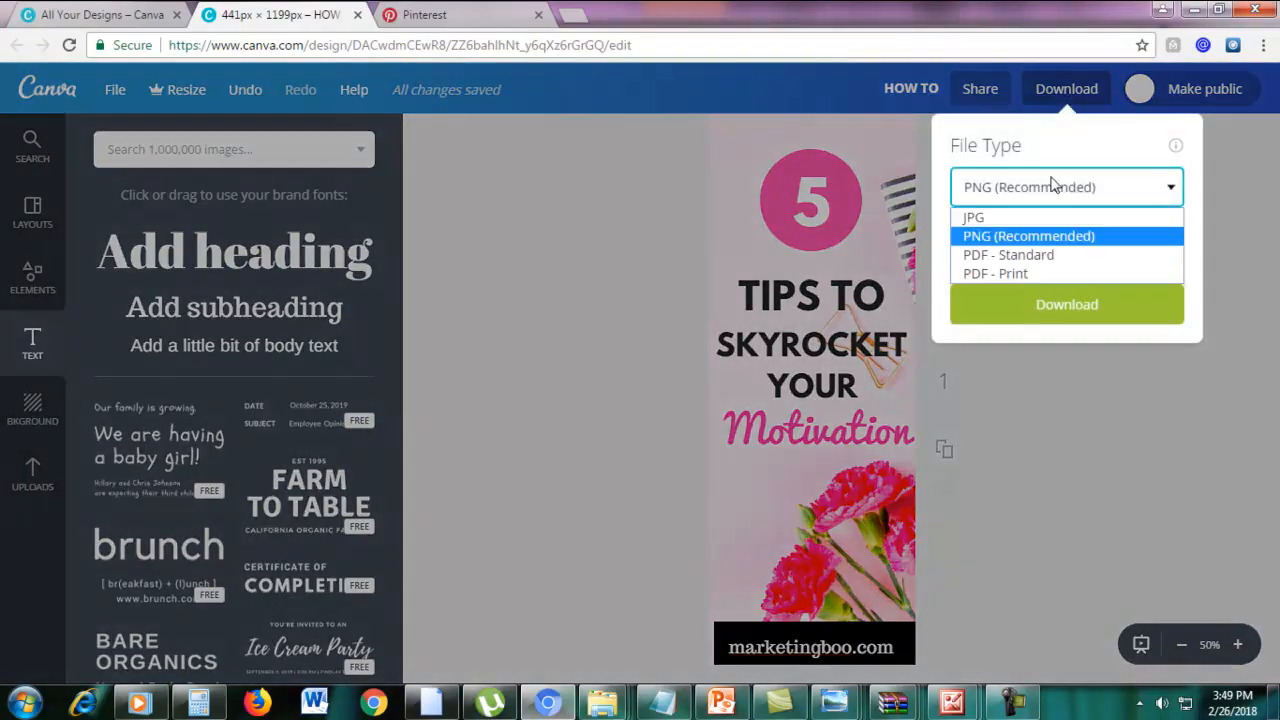
left_click(1033, 243)
left_click(960, 304)
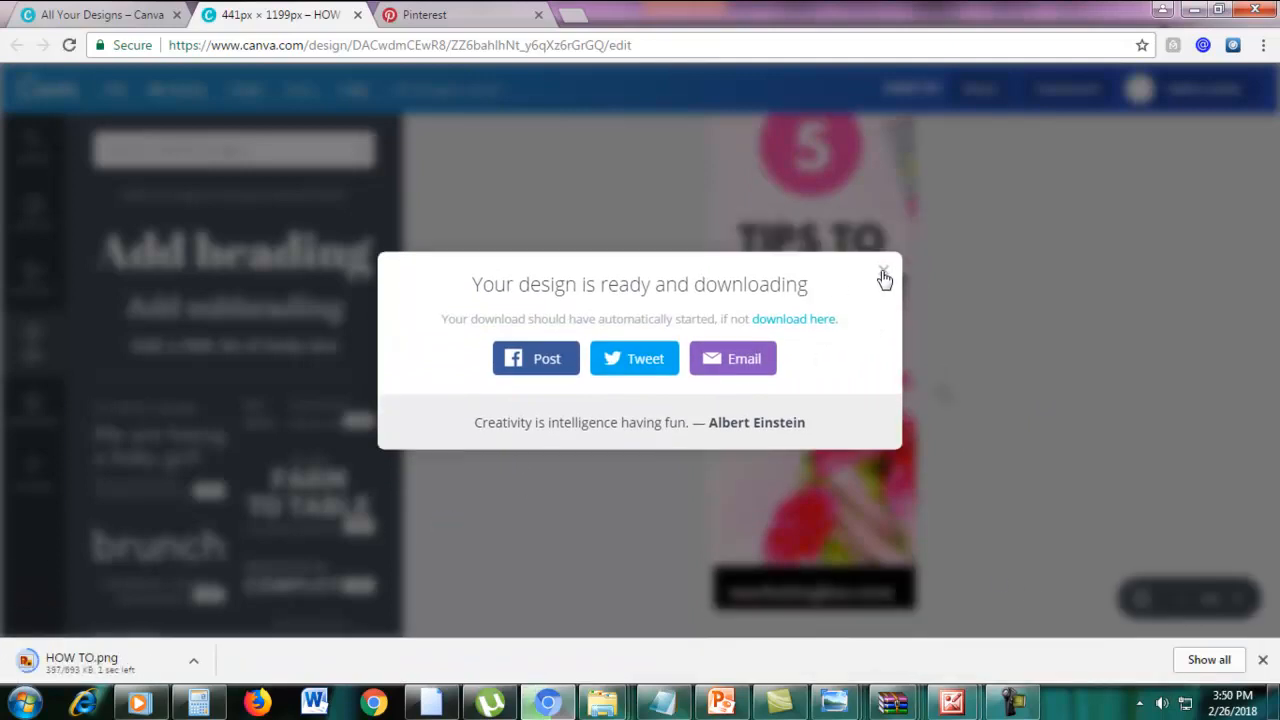
left_click(884, 275)
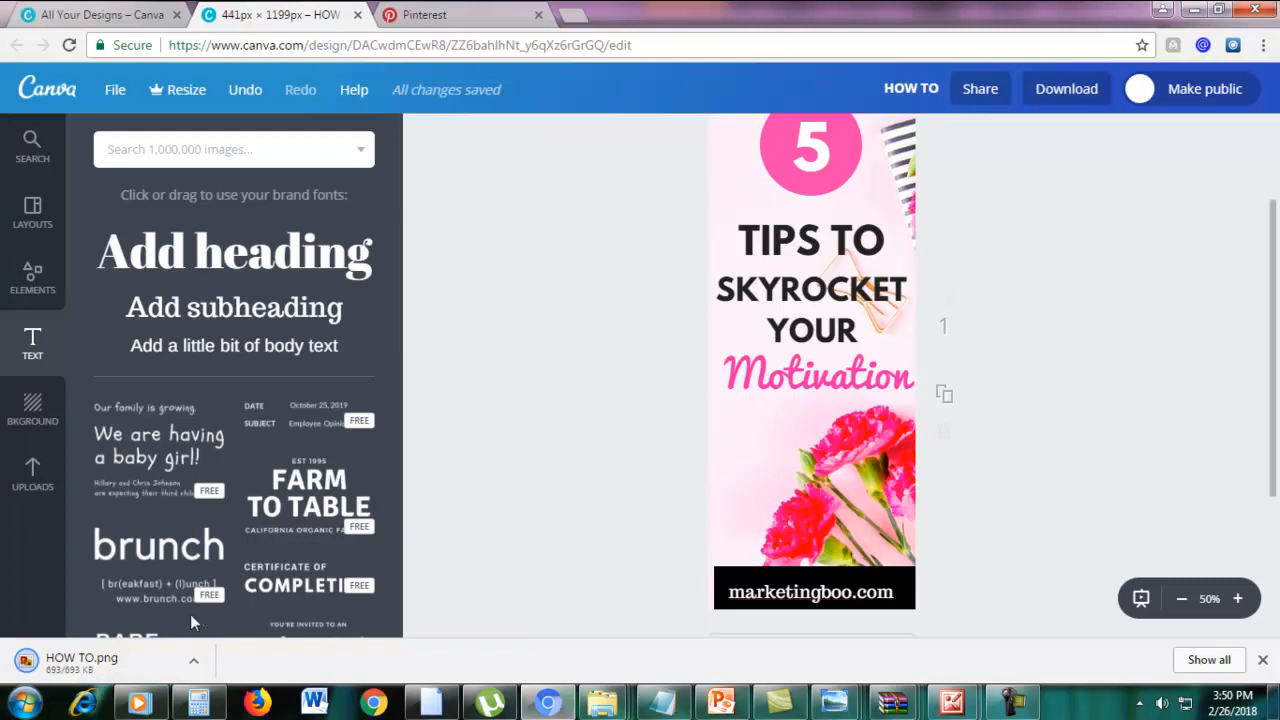
Step: Open the downloaded HOW TO.png in Windows Photo Viewer, inspect the pin full-screen and up close, and return to the design
left_click(1263, 46)
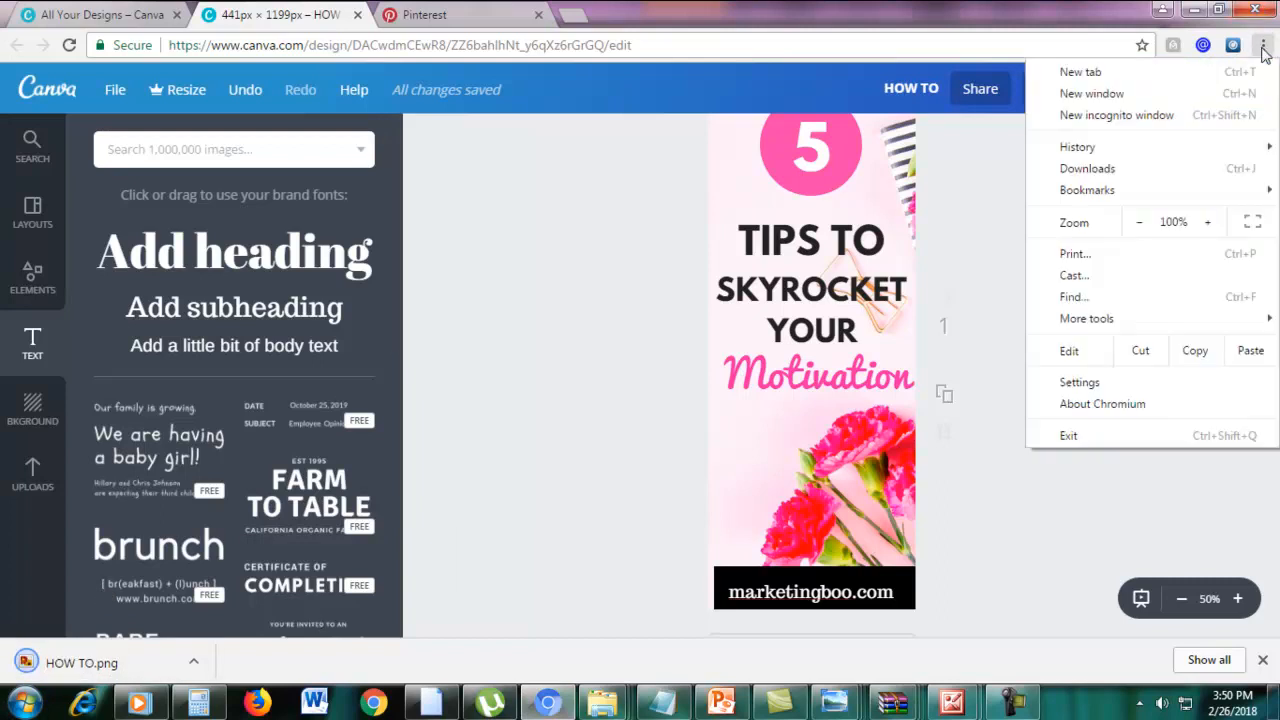
left_click(56, 662)
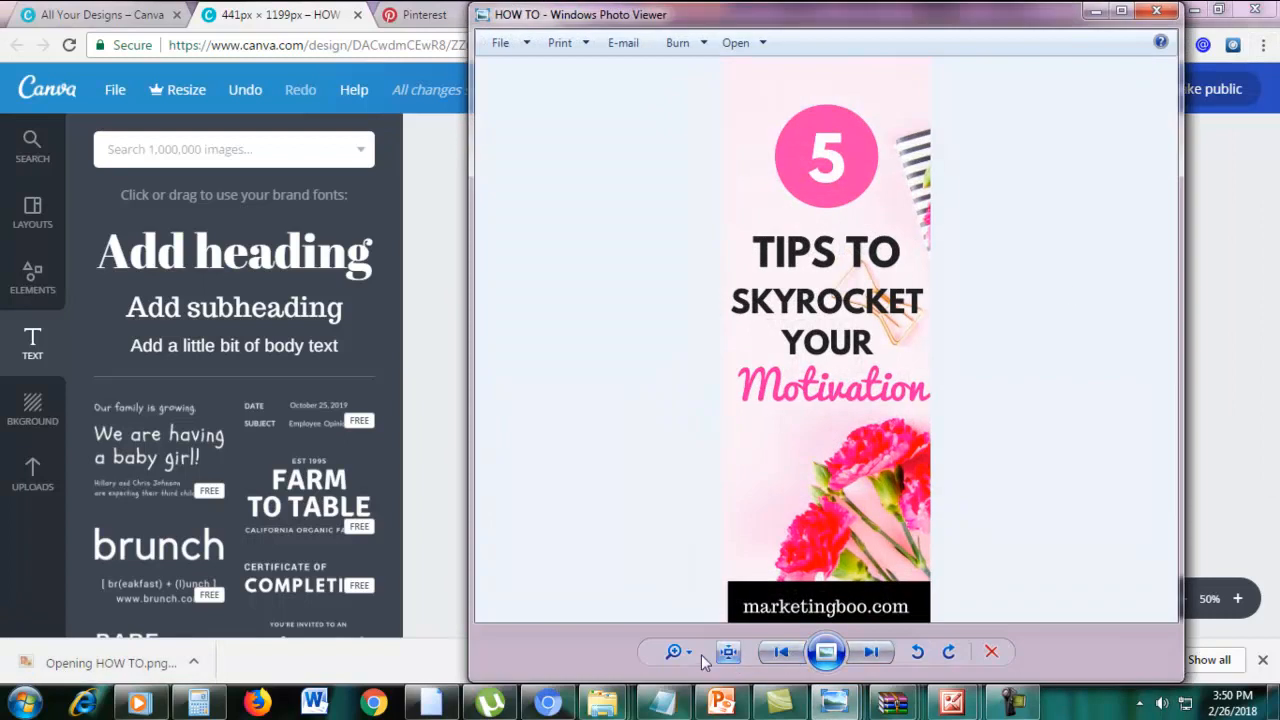
left_click(673, 651)
left_click_drag(692, 647, 692, 652)
left_click(1121, 11)
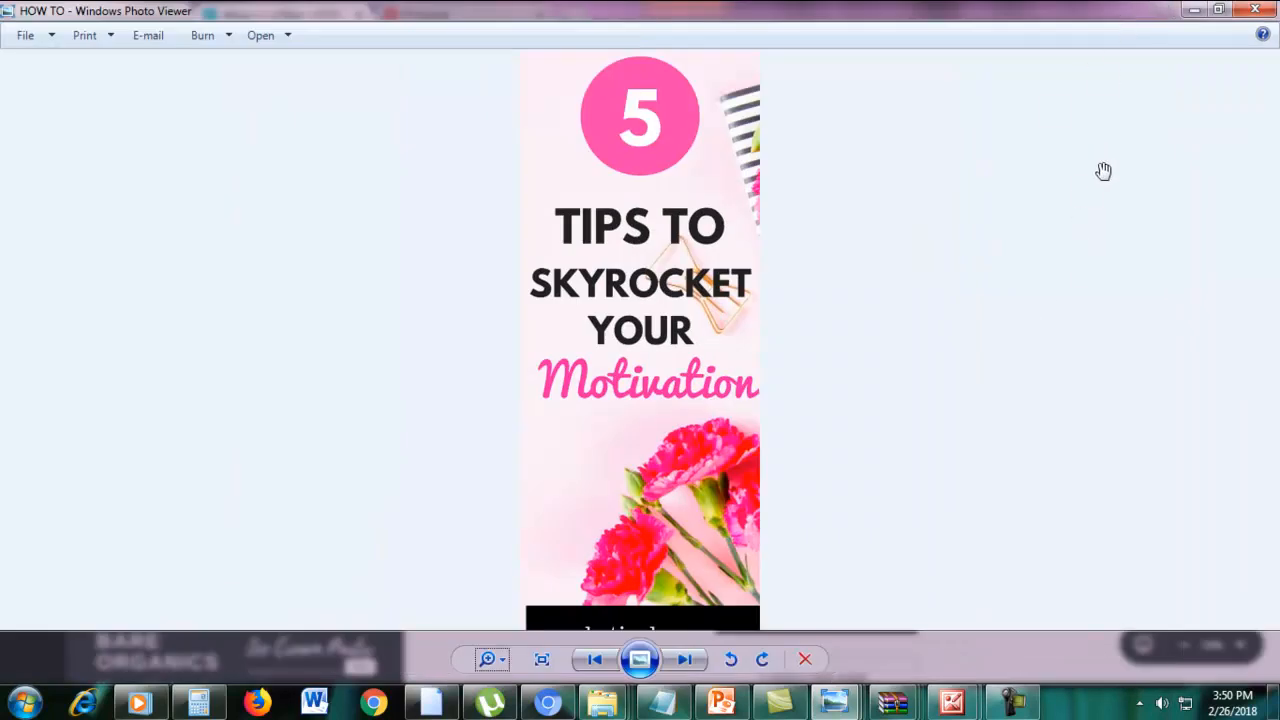
scroll(1063, 280, "up", 3)
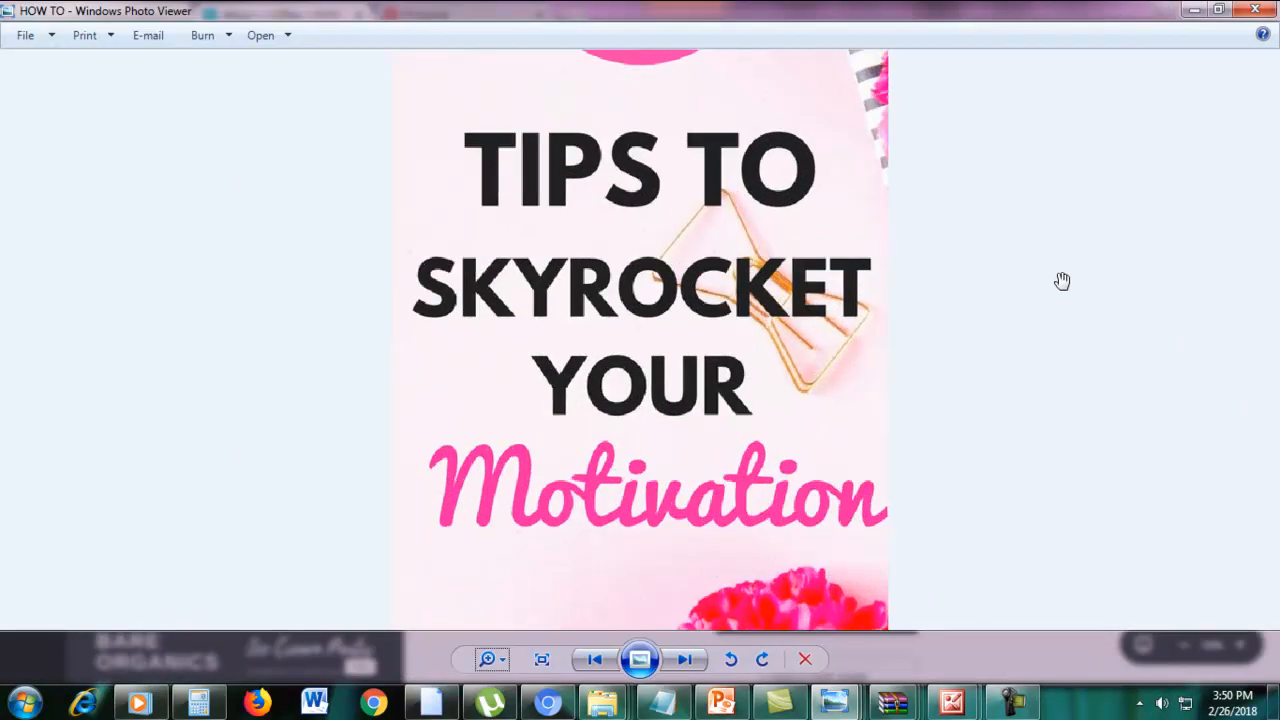
scroll(1137, 246, "down", 1)
scroll(1137, 246, "down", 2)
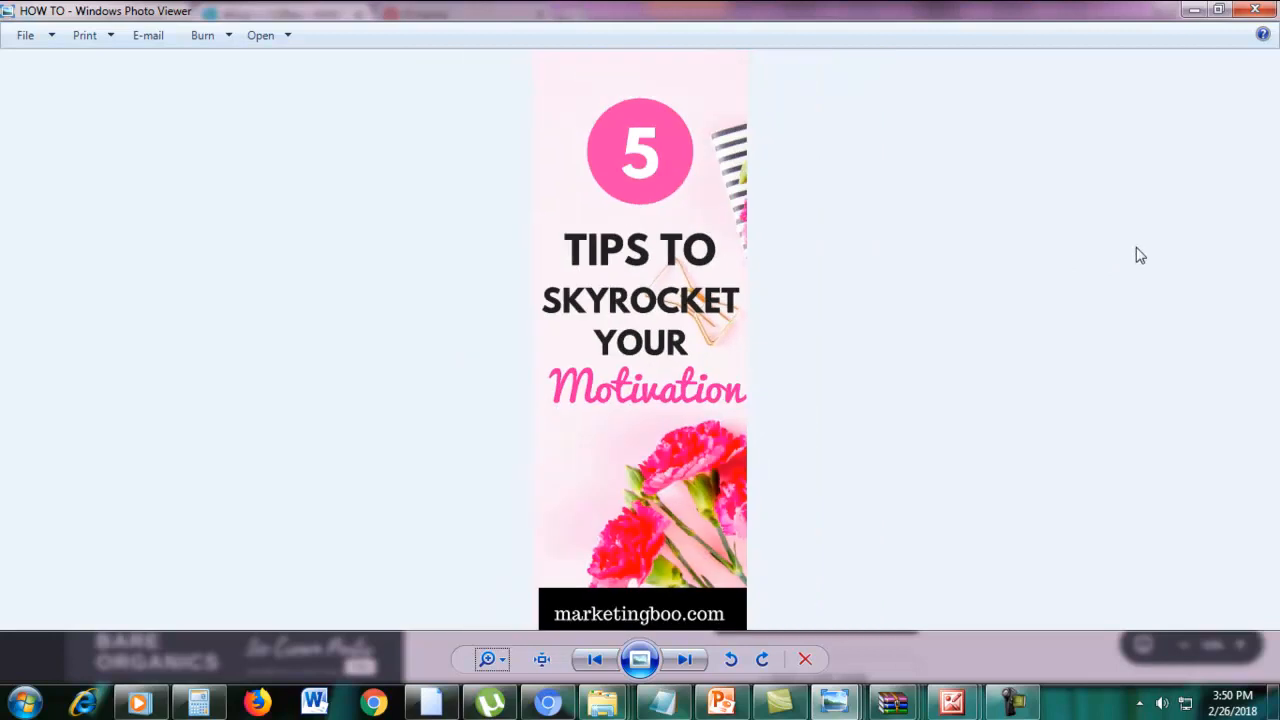
left_click(1191, 9)
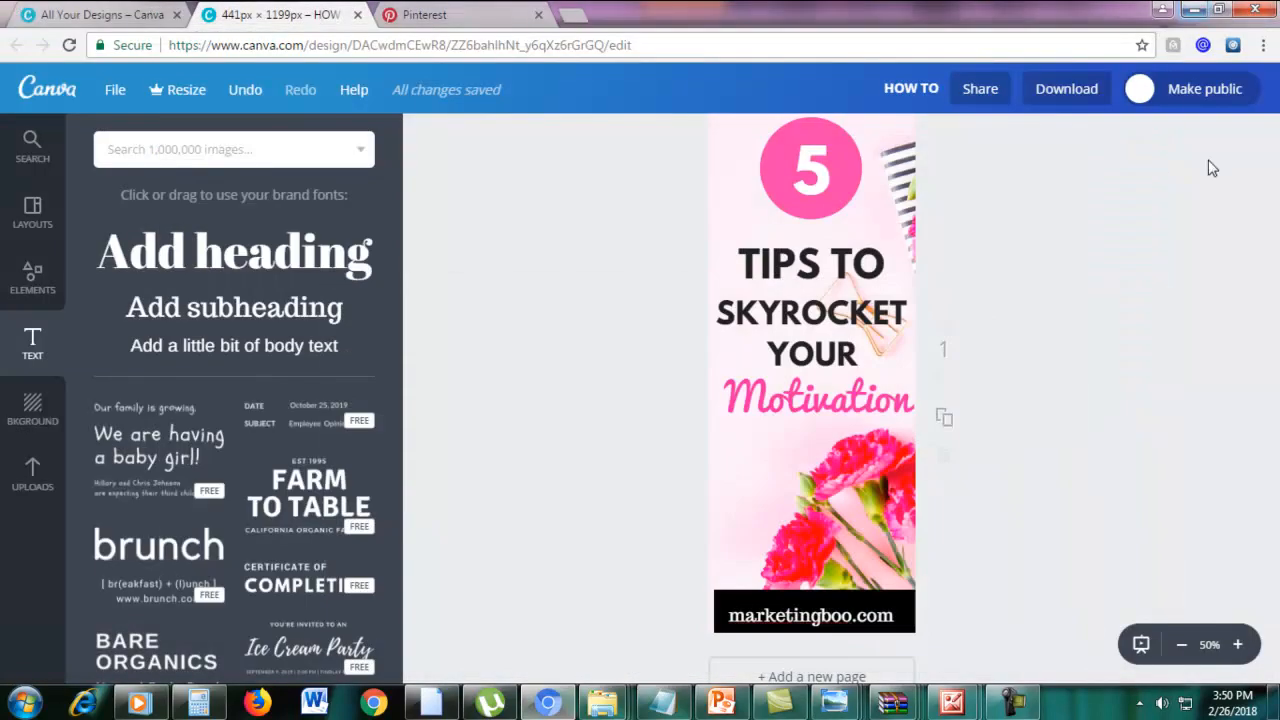